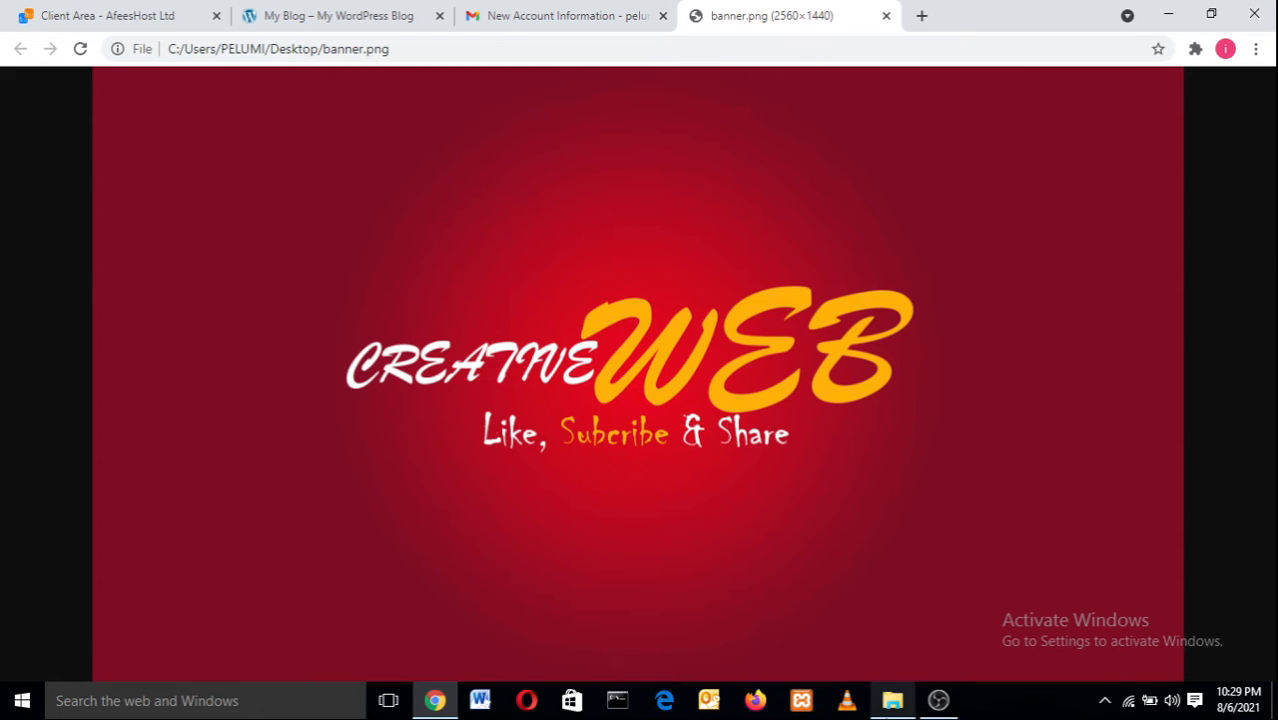
Glance at OBS, then bring up the AfeesHost Client Area tab in Chrome.
left_click(938, 700)
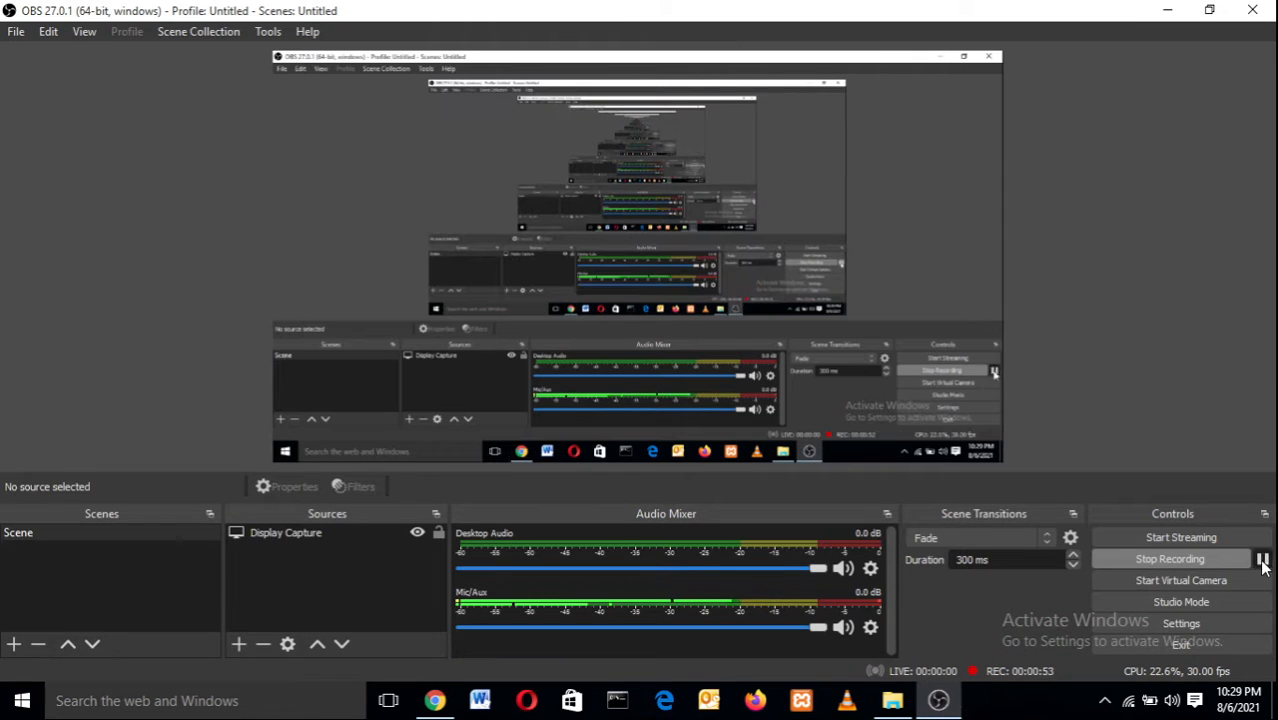
left_click(447, 706)
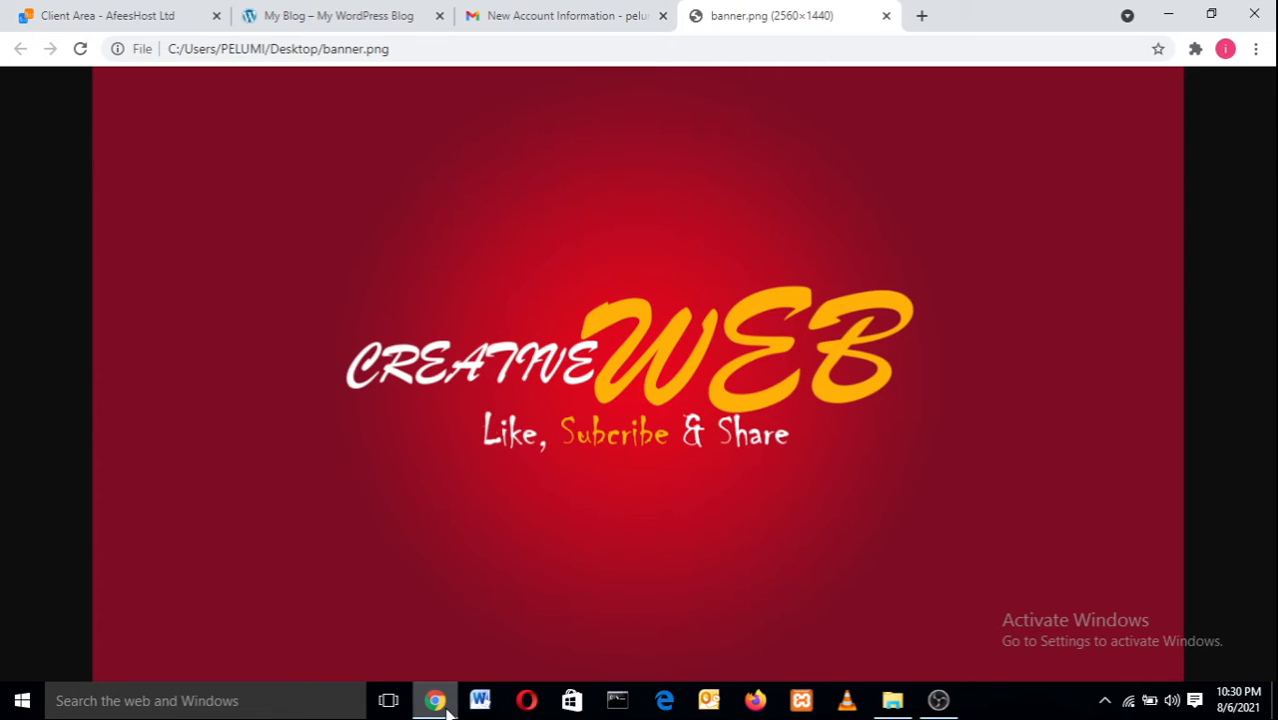
left_click(103, 9)
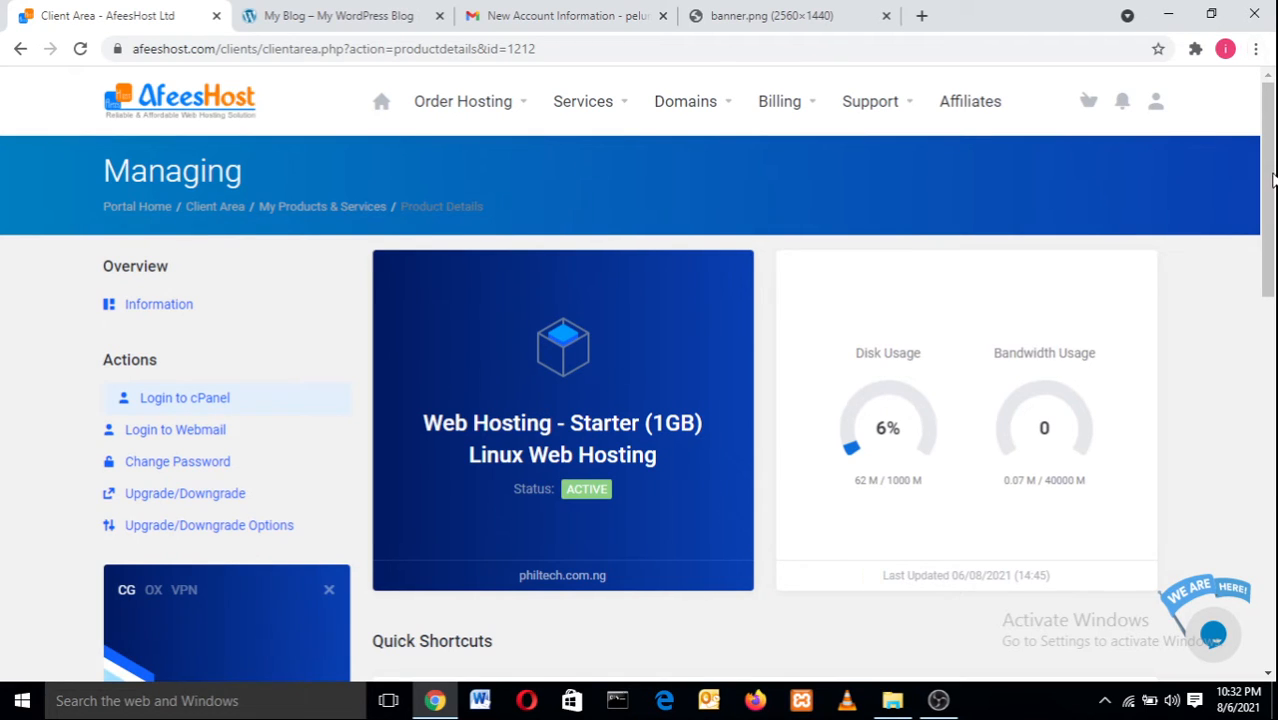
Scroll the Starter (1GB) product page and bring up the 'Login to cPanel' link's context menu.
left_click_drag(1273, 181, 1273, 140)
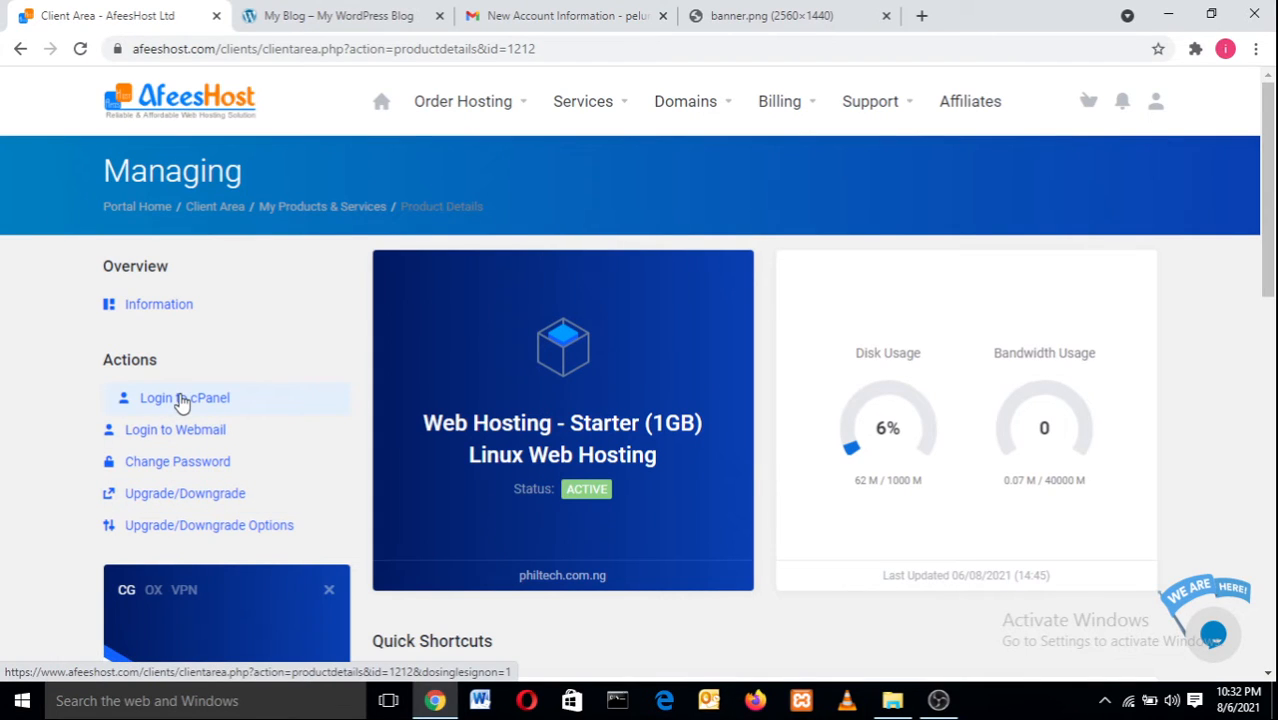
right_click(181, 402)
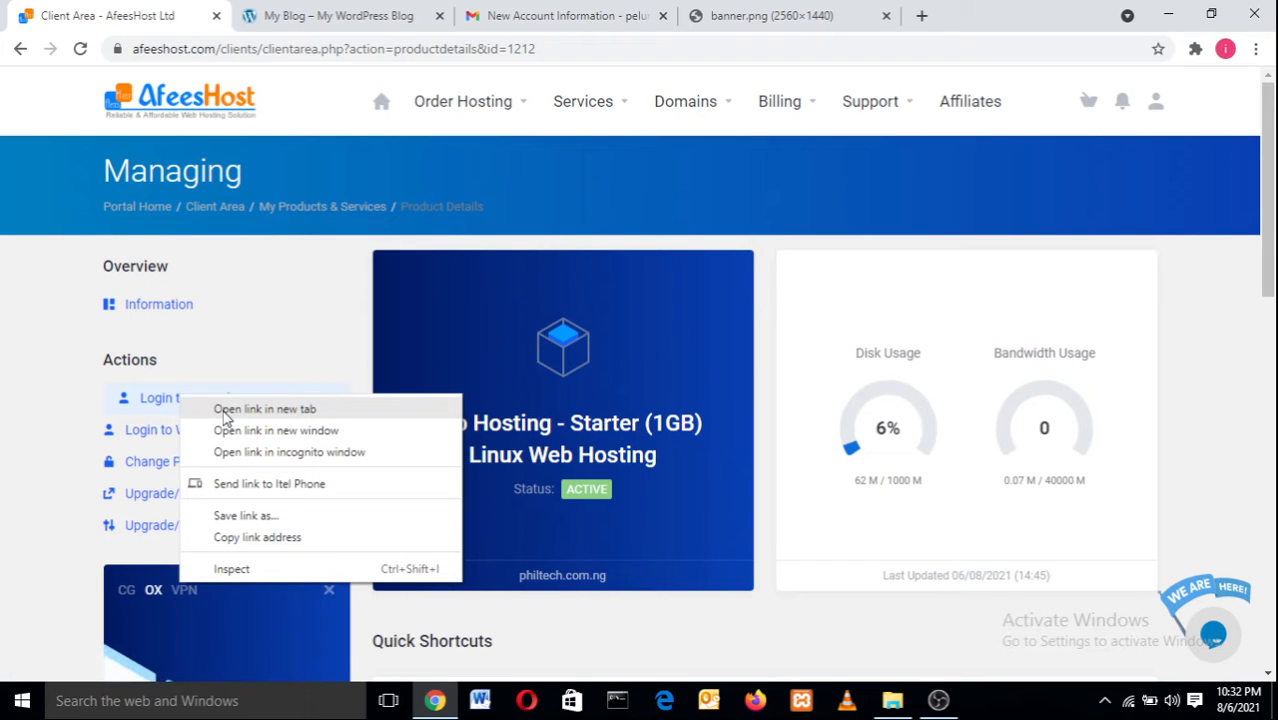
Launch cPanel in a new tab and scroll through its Welcome panel and General Information.
left_click(226, 410)
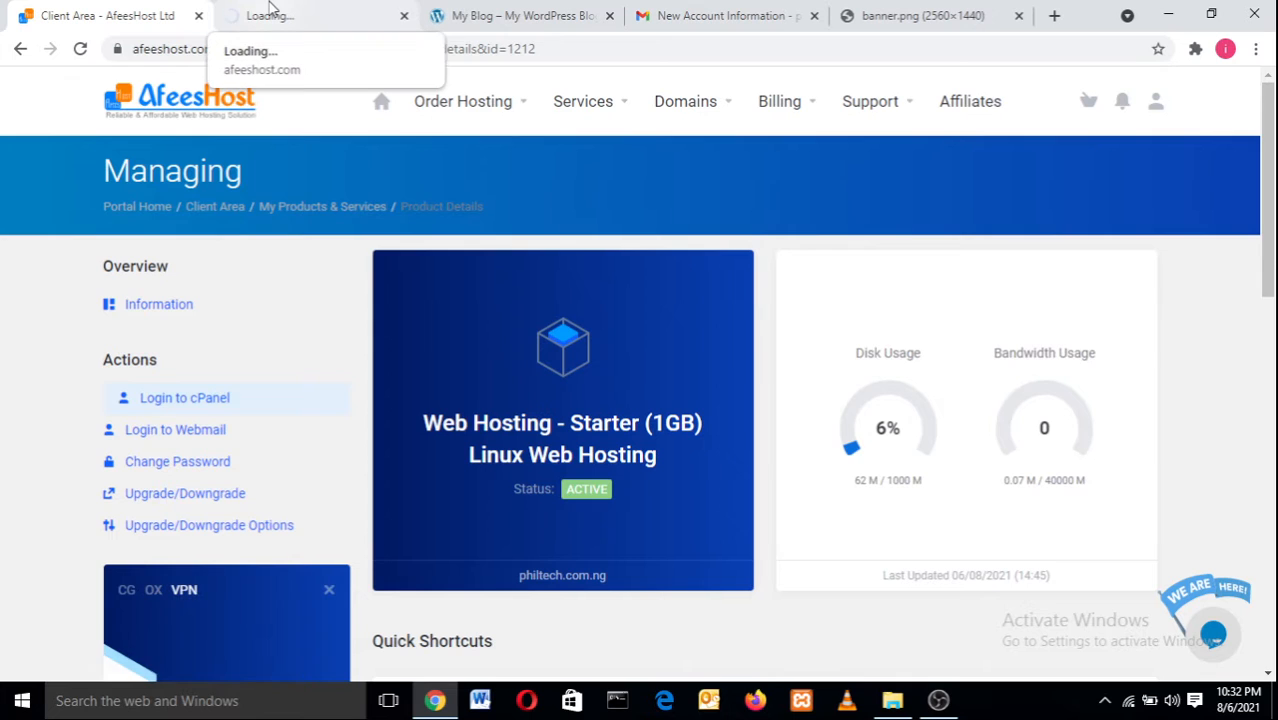
left_click(268, 8)
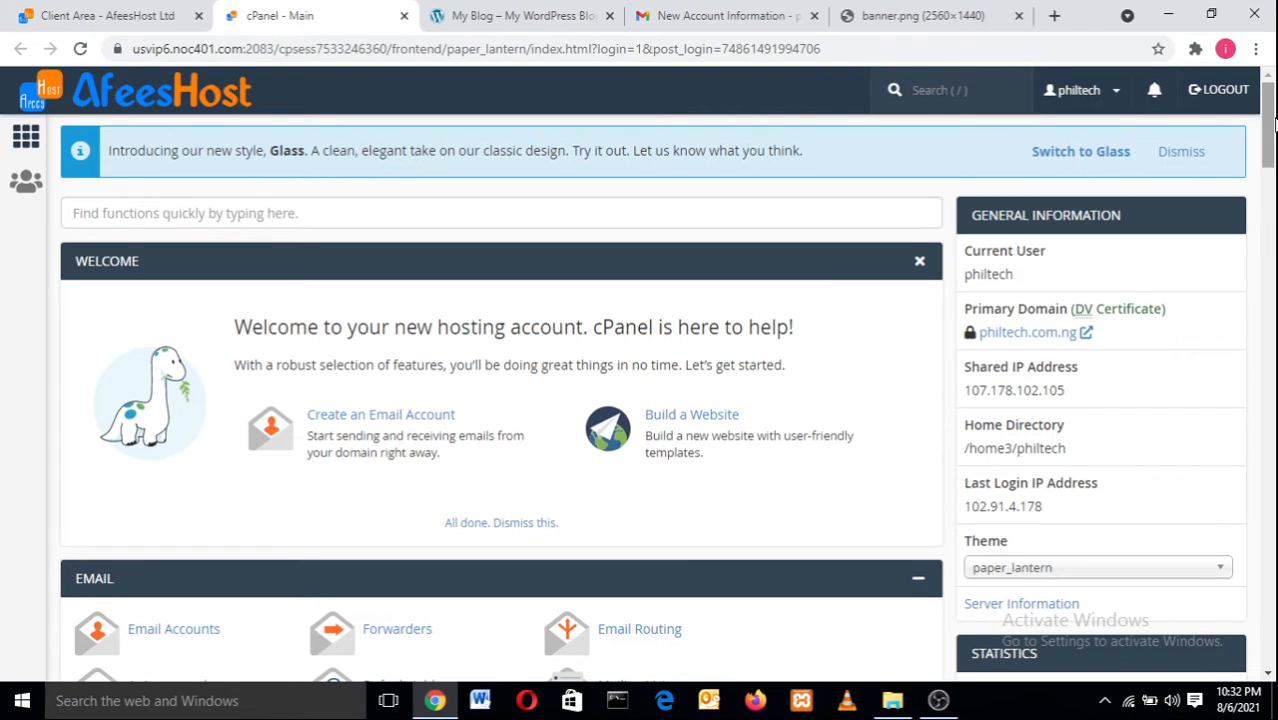
scroll(1271, 165, "down", 1)
left_click_drag(1271, 168, 1274, 127)
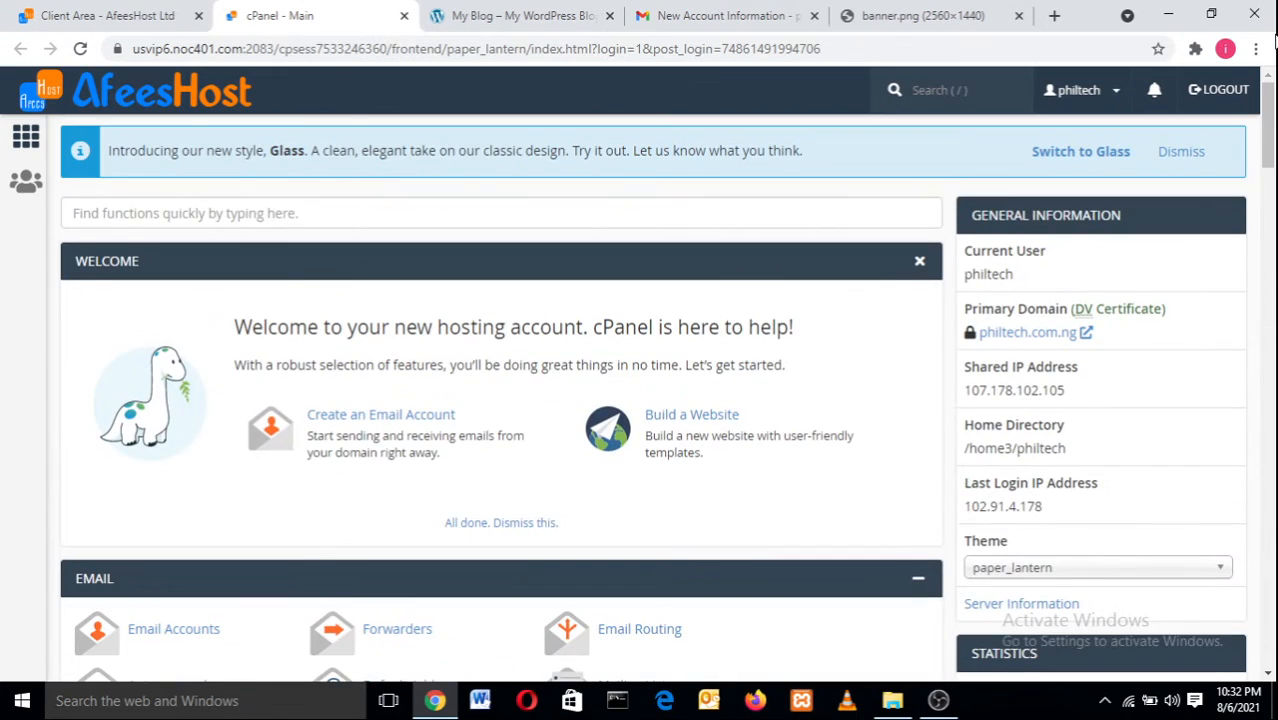
Read through AfeesHost's 'New Account Information' email and its hosting setup instructions in Gmail.
left_click(709, 10)
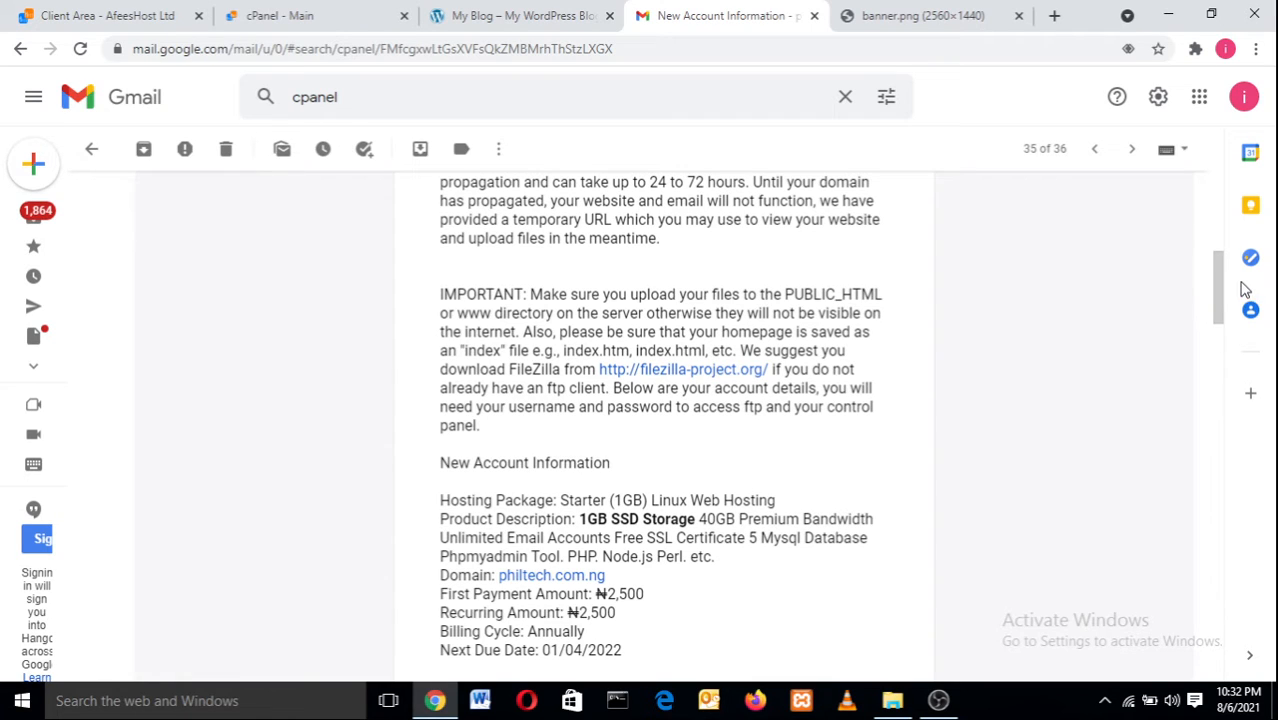
left_click_drag(1218, 277, 1201, 180)
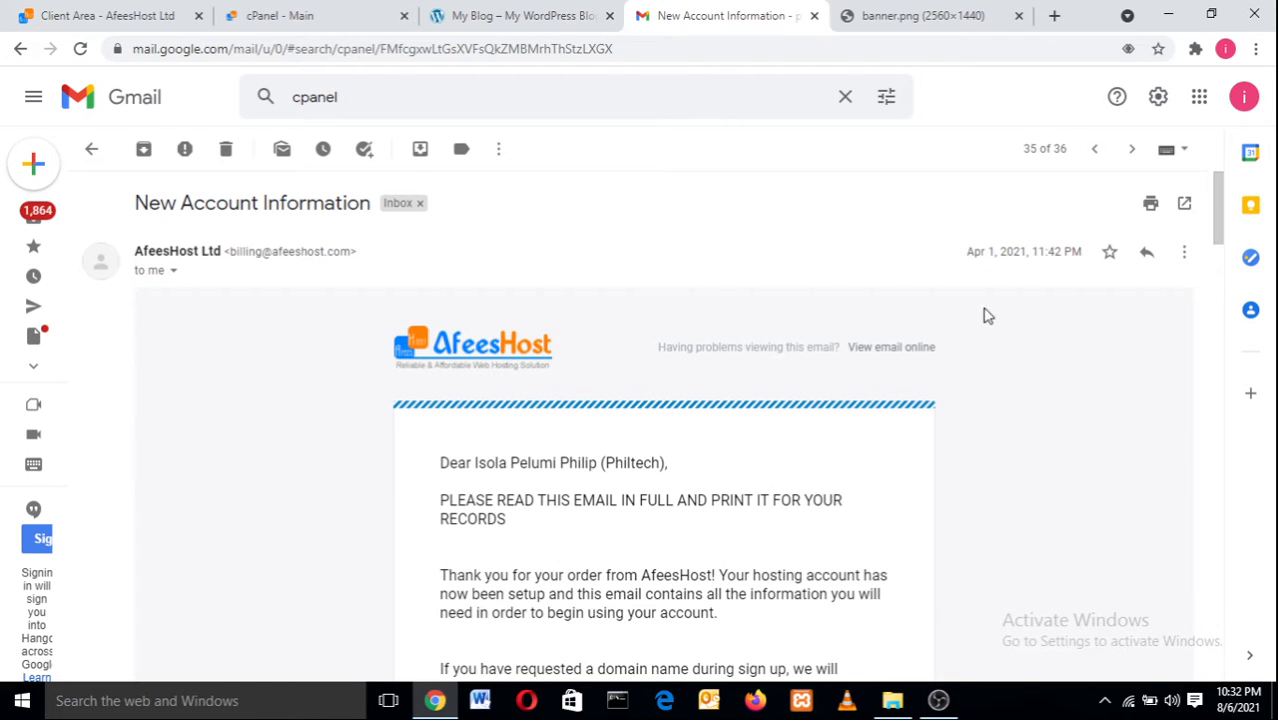
left_click_drag(1222, 218, 1222, 272)
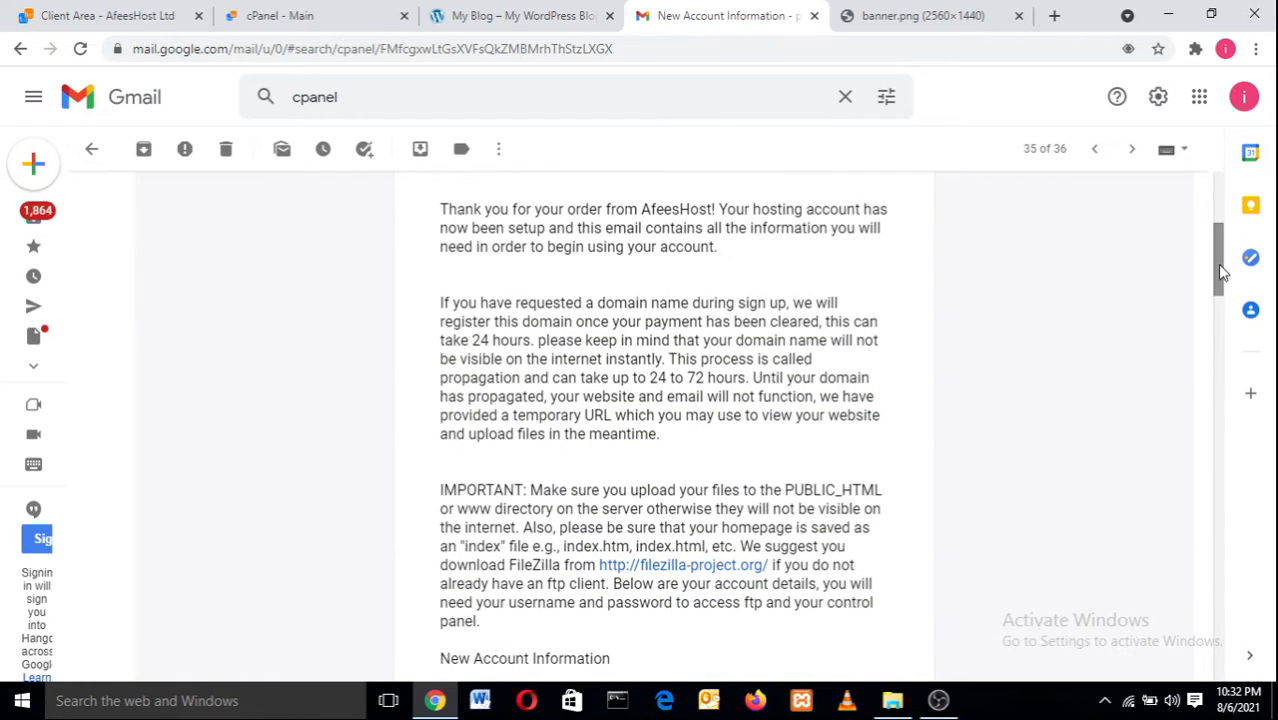
left_click_drag(1220, 268, 1222, 290)
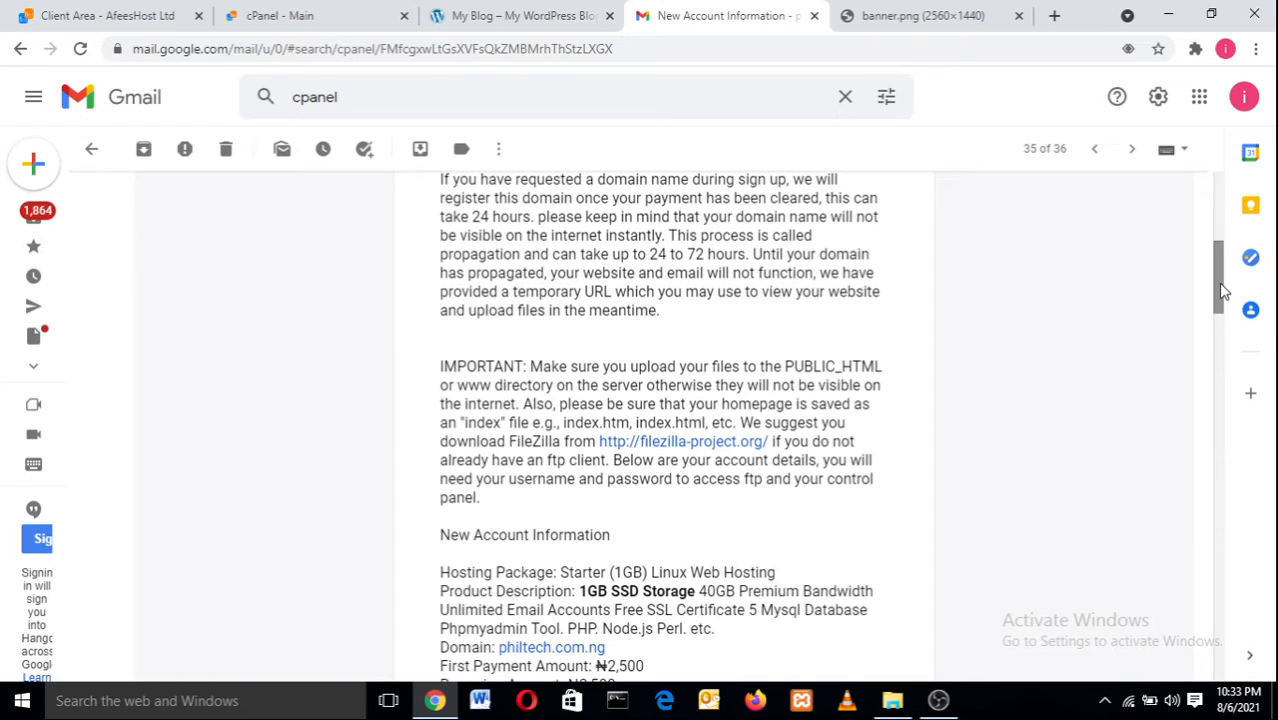
left_click_drag(1224, 290, 1218, 253)
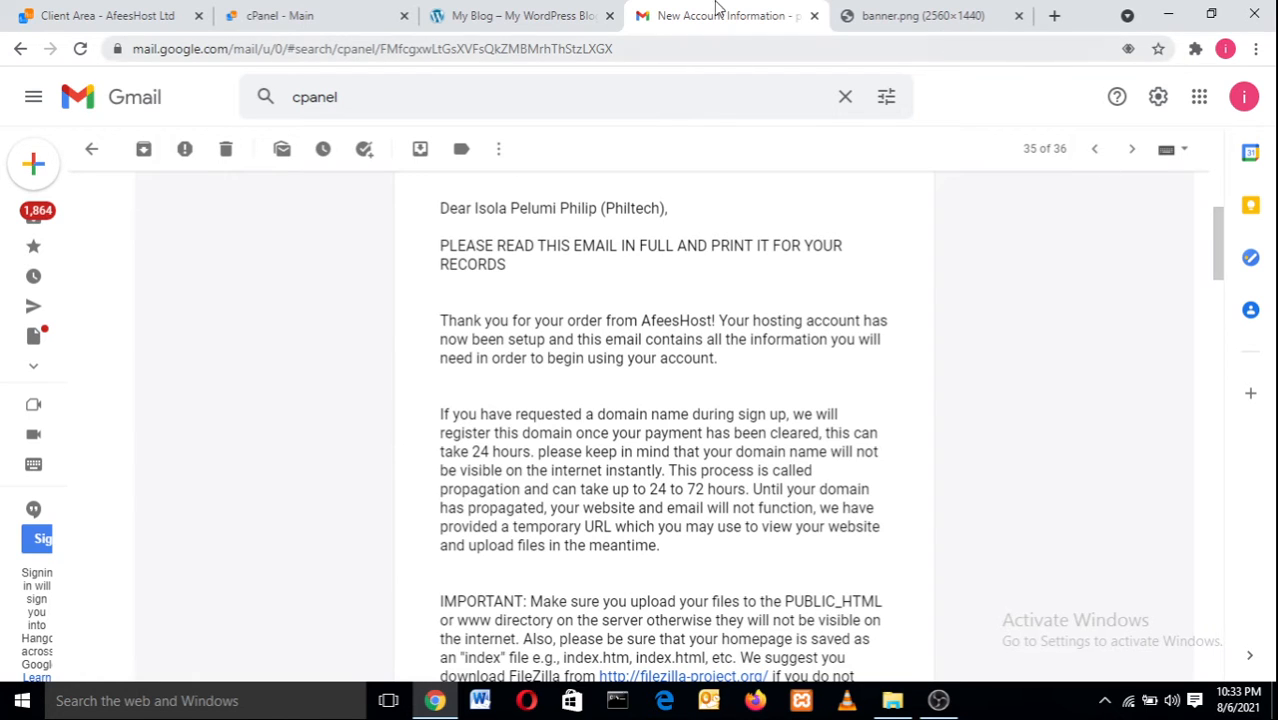
Look over the Client Area and welcome email tabs, and start a blank new tab.
left_click(65, 8)
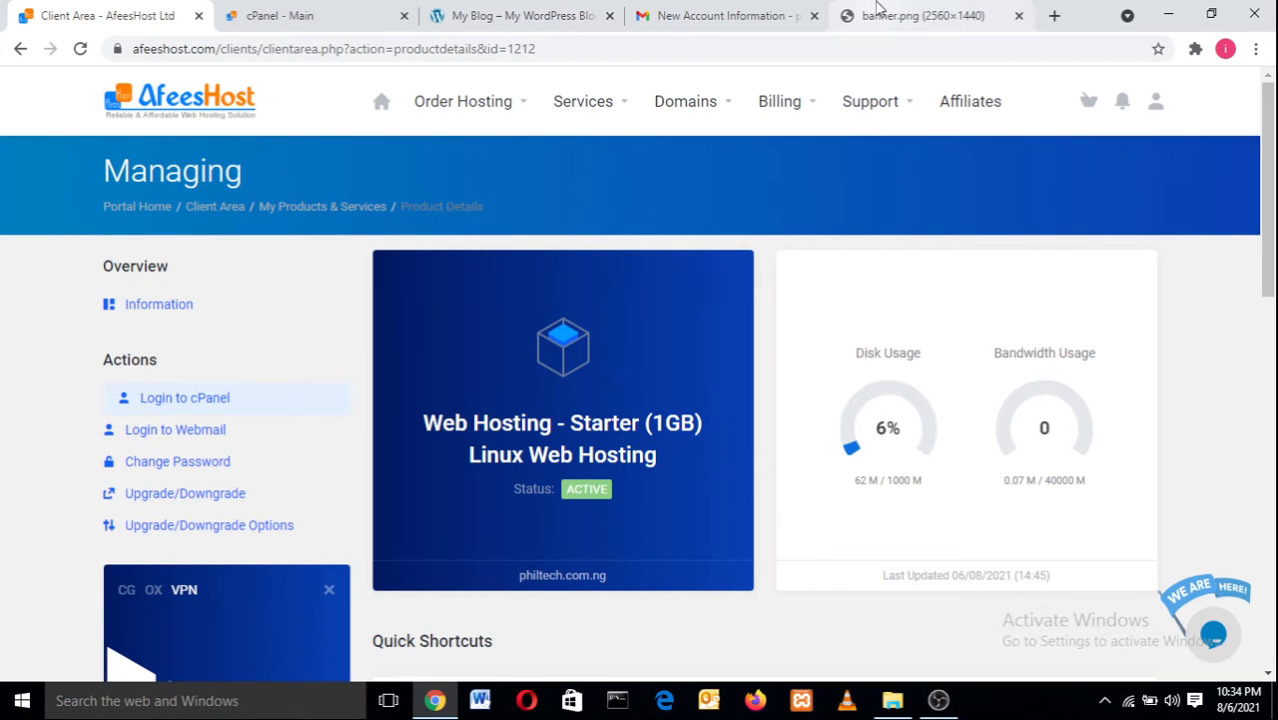
left_click(690, 12)
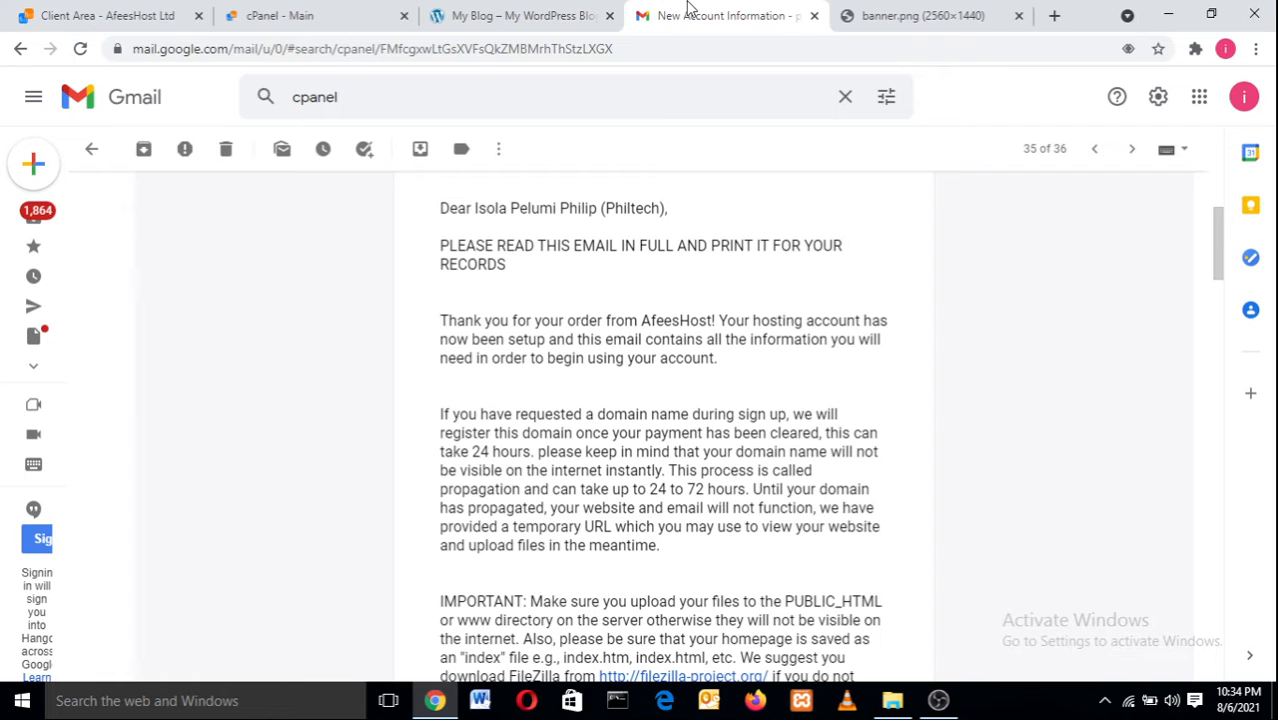
left_click(1054, 16)
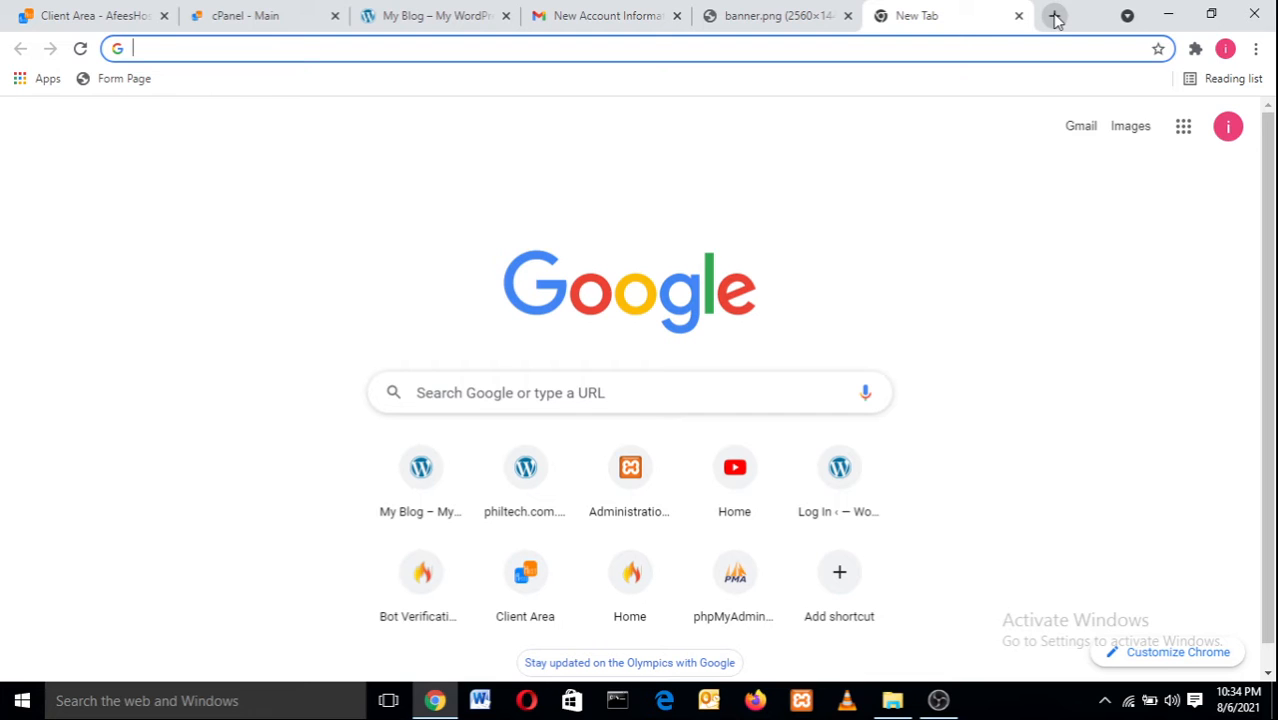
left_click(140, 15)
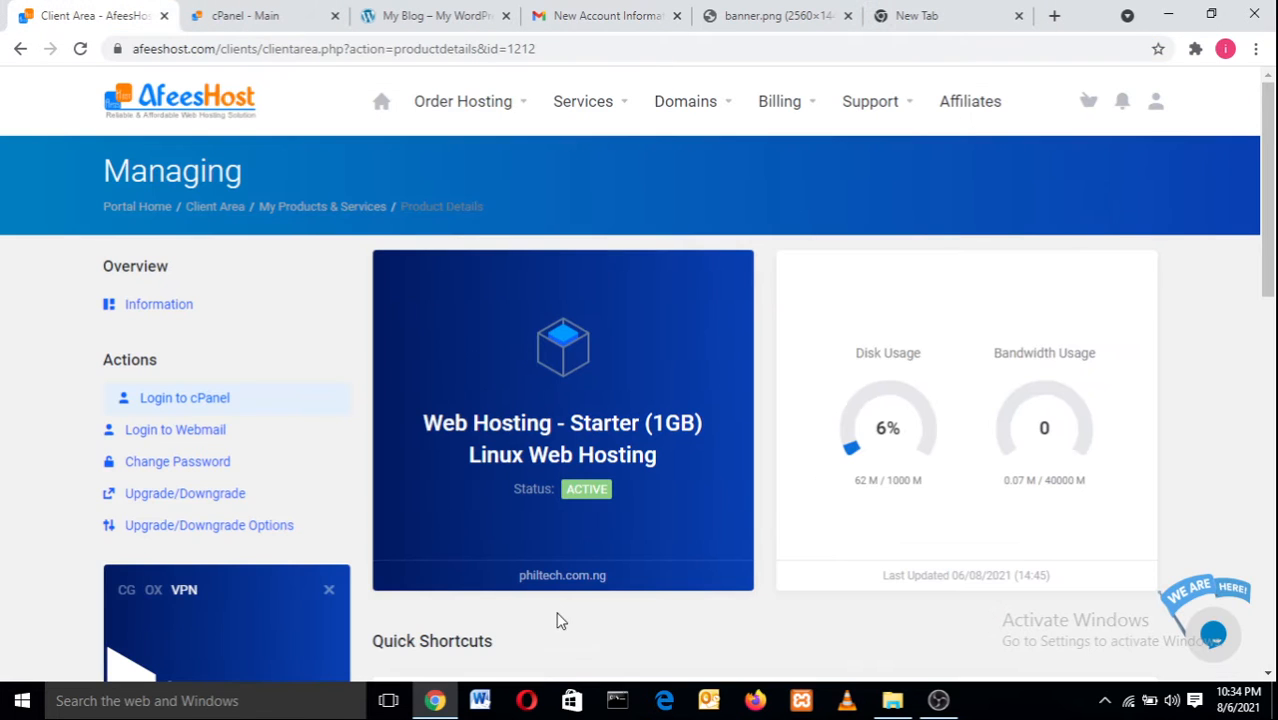
left_click(901, 12)
Load philtech.com.ng/cpanel in the new tab to reach the cPanel login page.
type("p")
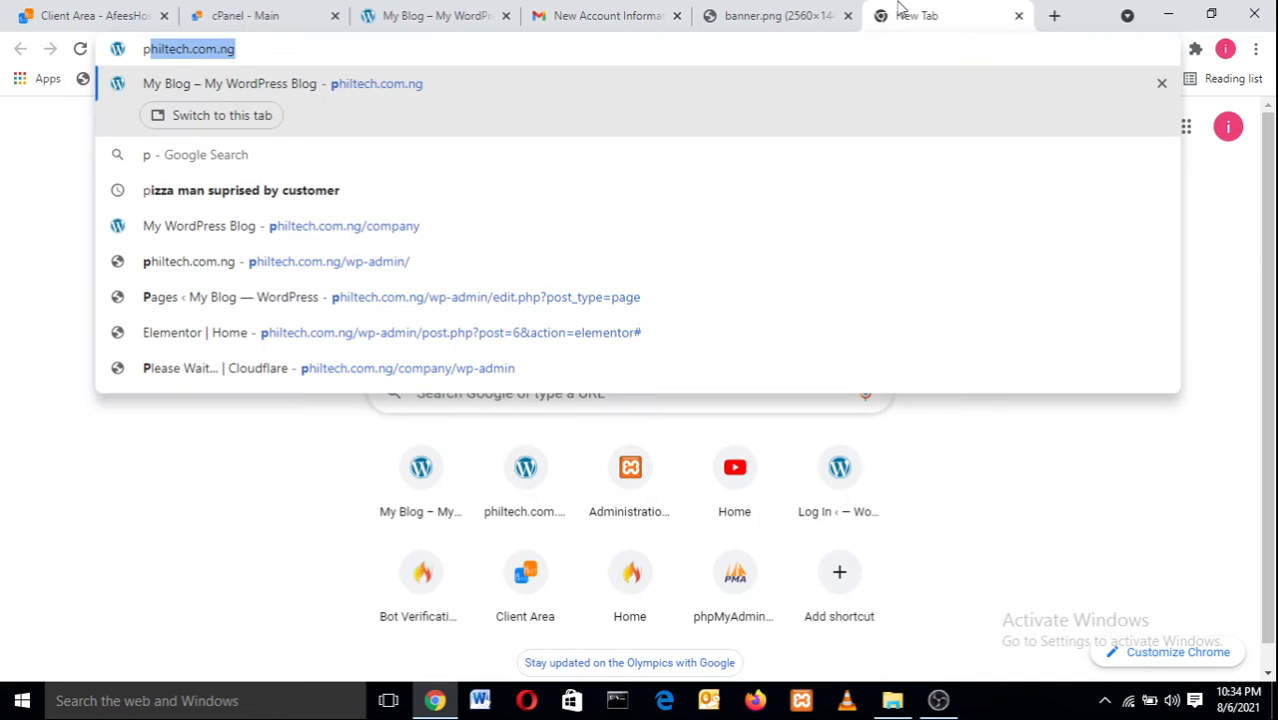
key("Right")
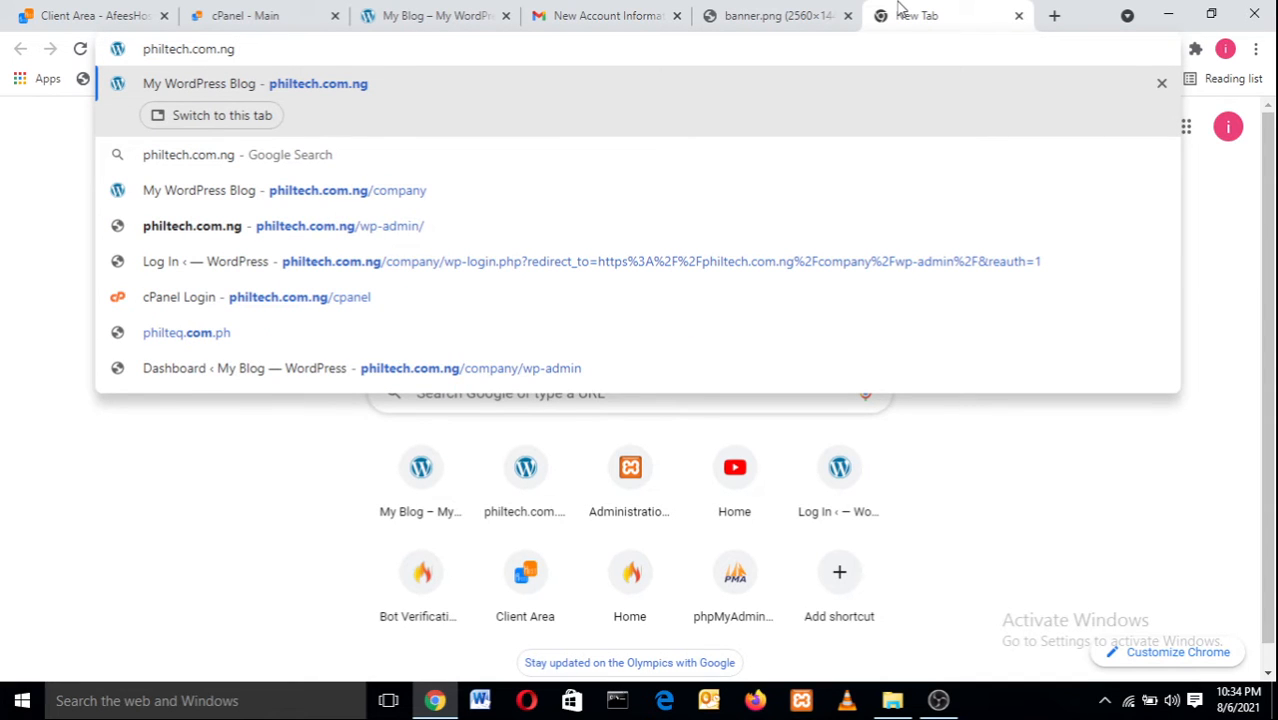
type("/")
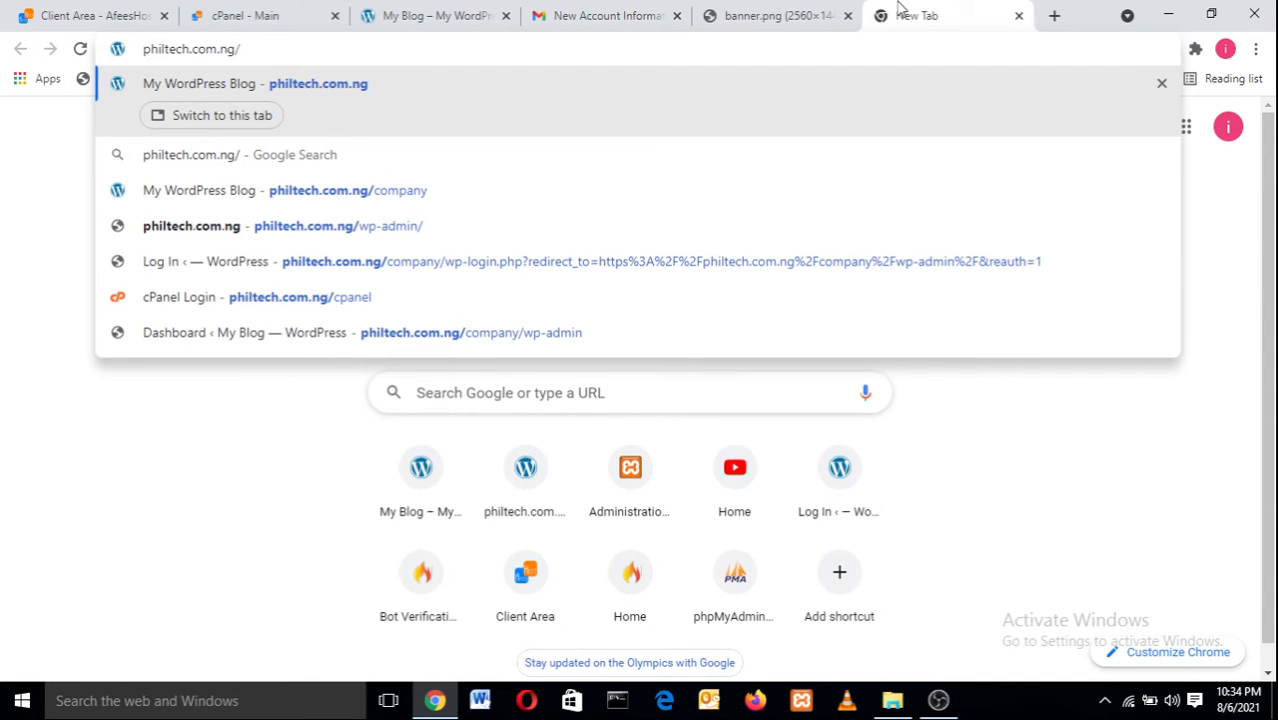
type("cpa")
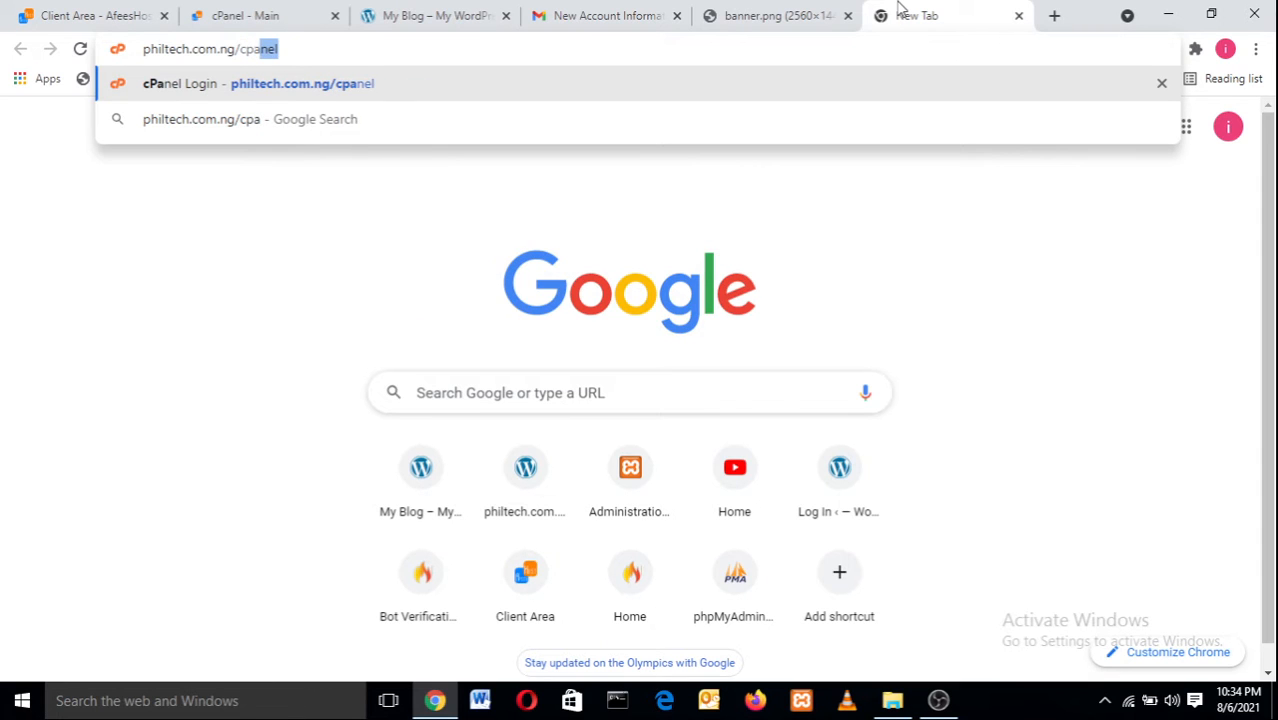
type("nel")
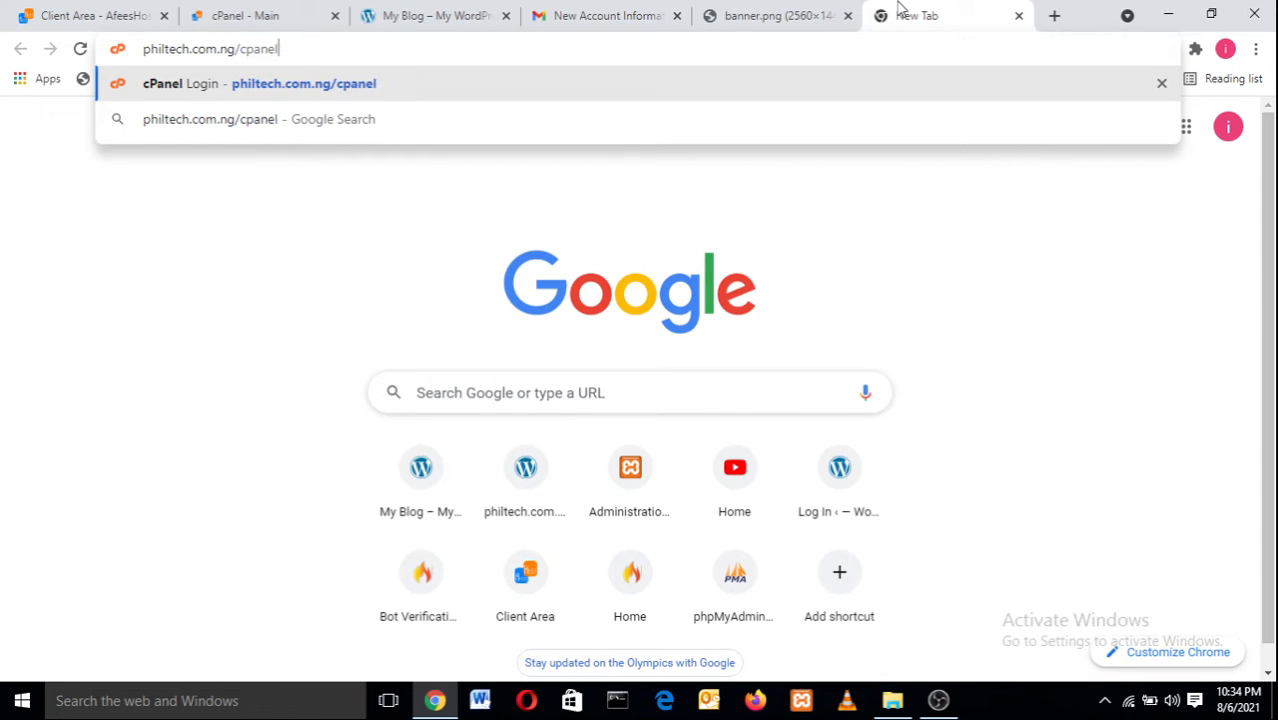
key("Return")
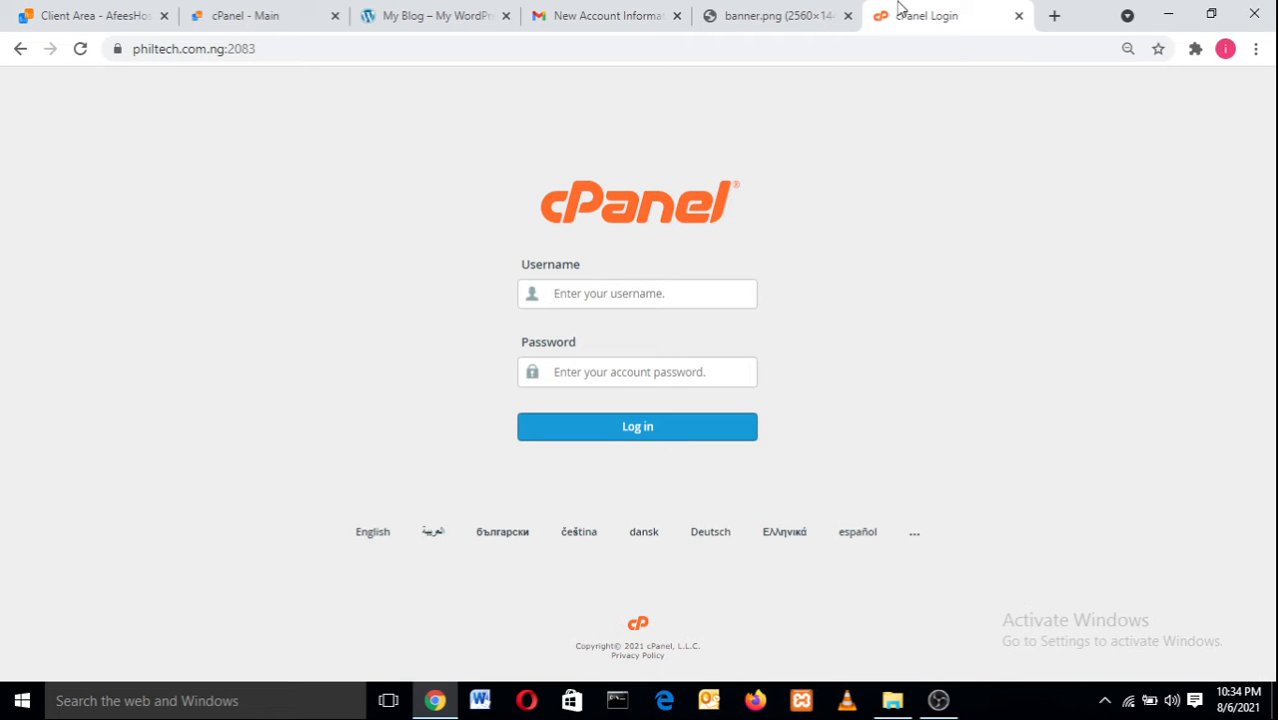
Check the credentials in the welcome email and log into cPanel at philtech.com.ng:2083.
left_click(640, 10)
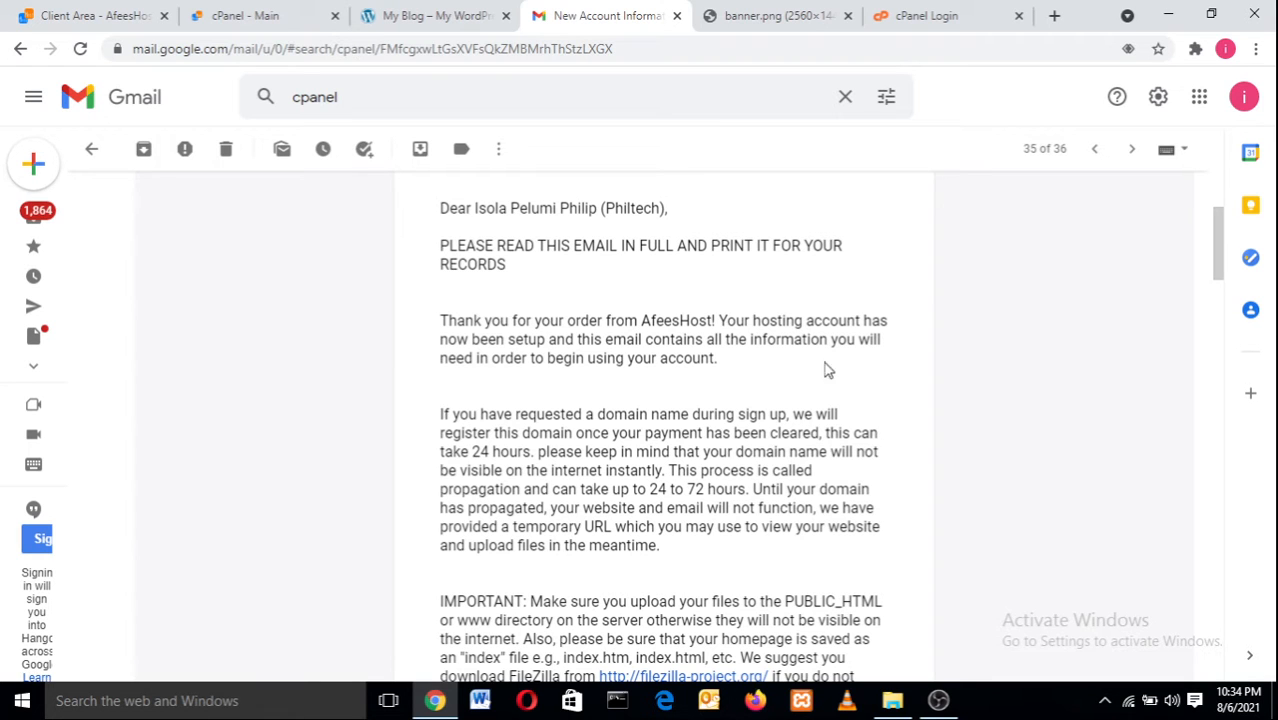
left_click(938, 700)
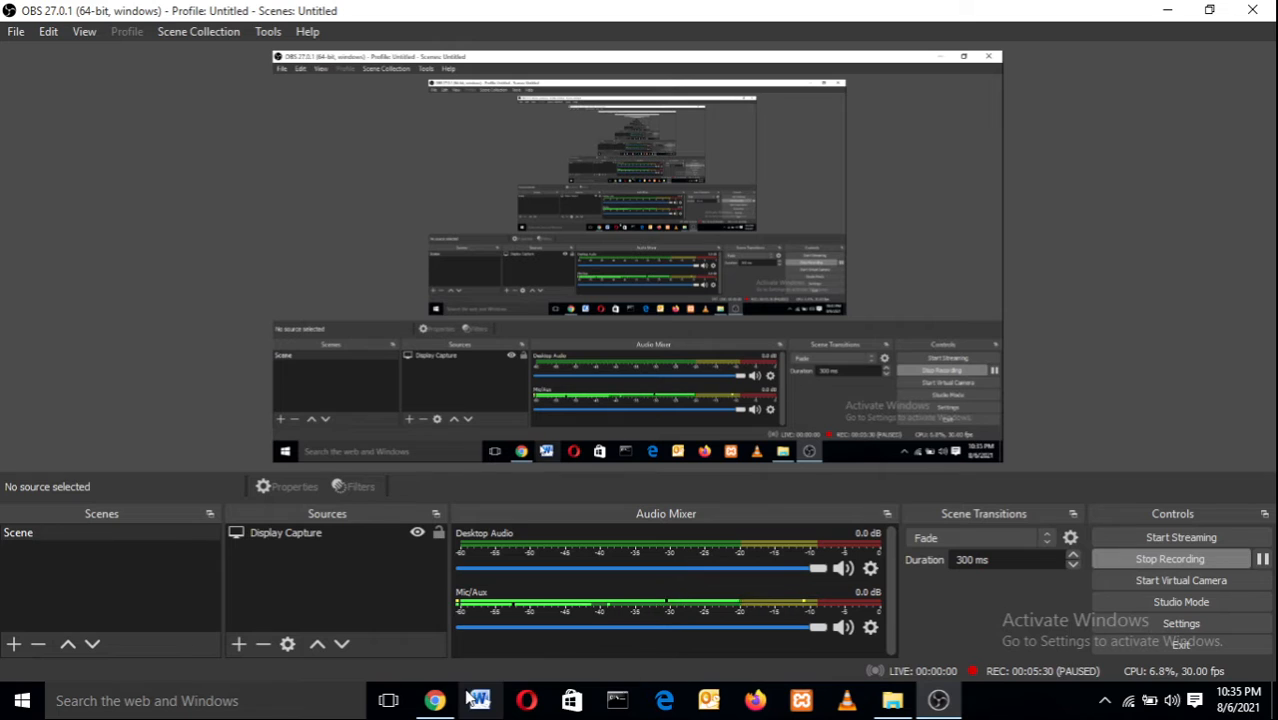
left_click(437, 700)
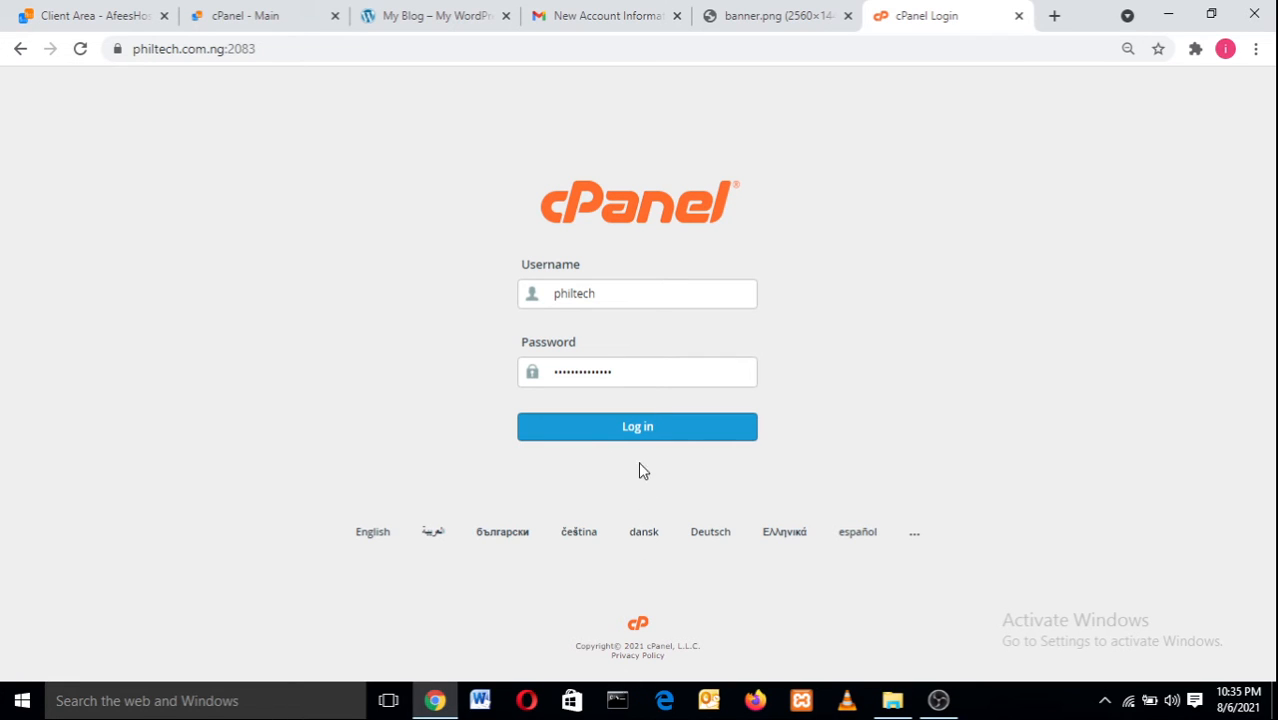
left_click(638, 430)
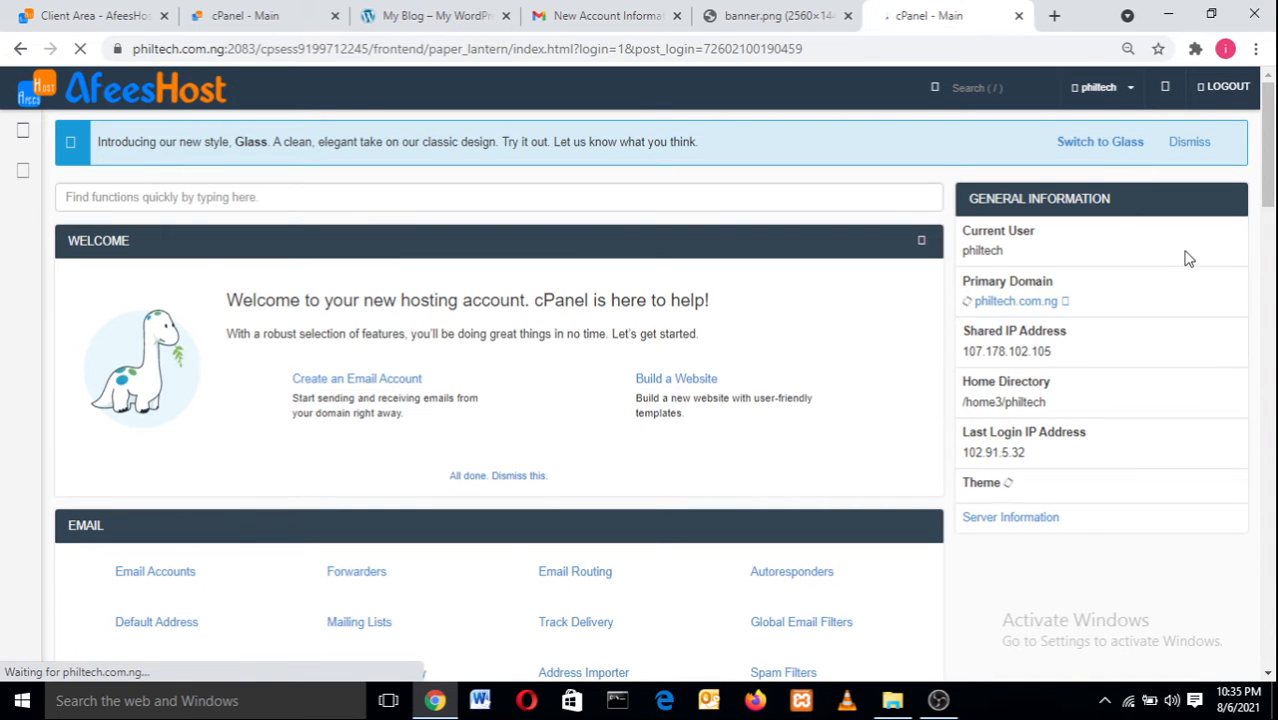
Compare both cPanel tabs, scroll through Email, JetBackup, Files and Statistics, then start a new tab.
left_click_drag(1270, 178, 1269, 203)
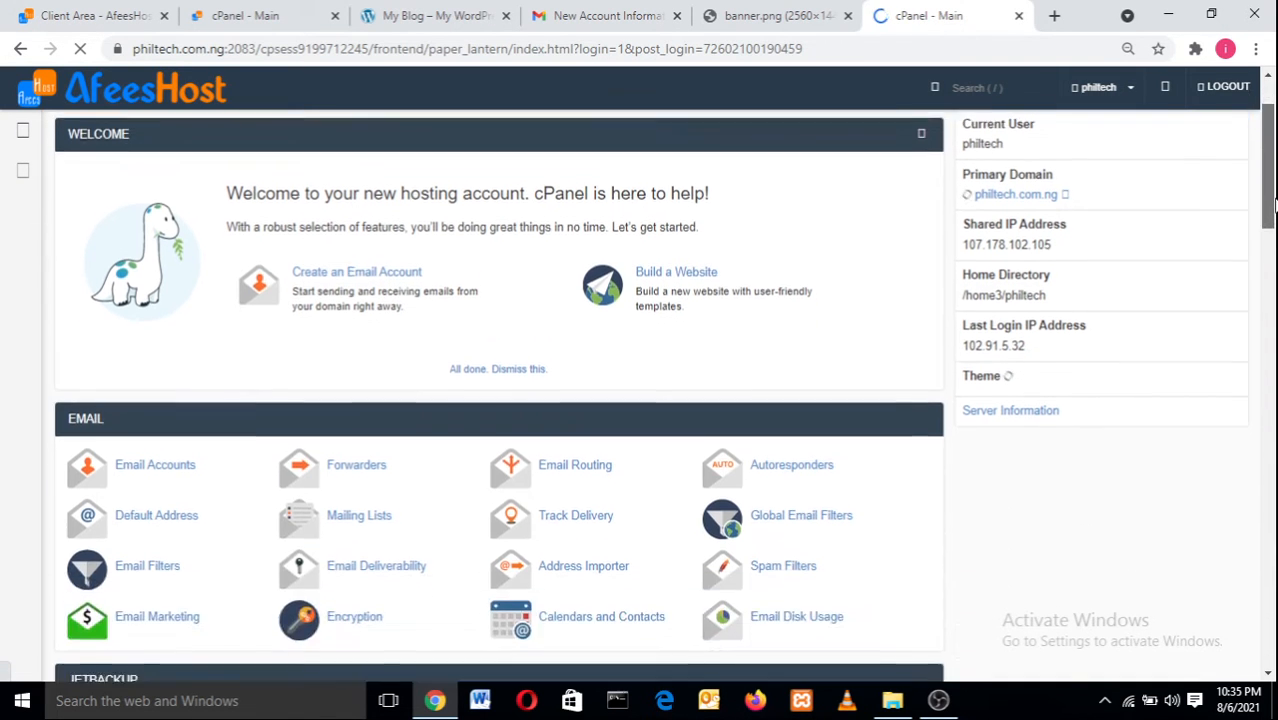
left_click(280, 12)
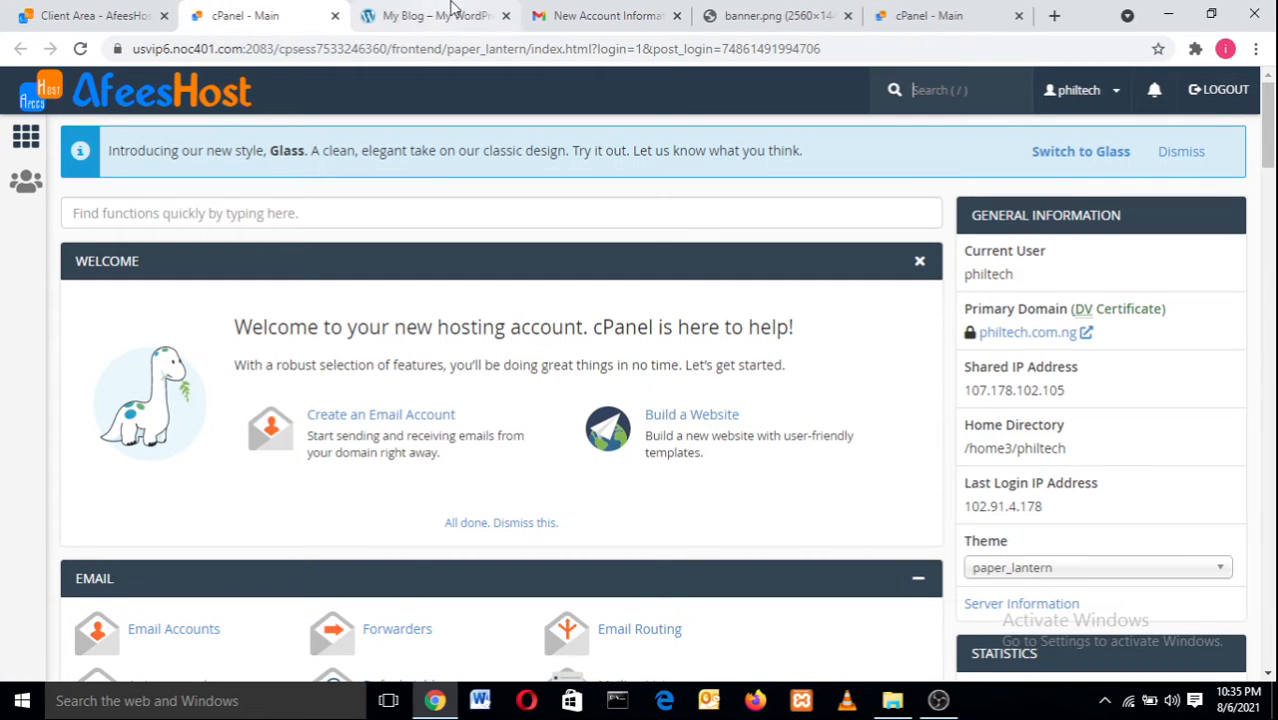
left_click(884, 8)
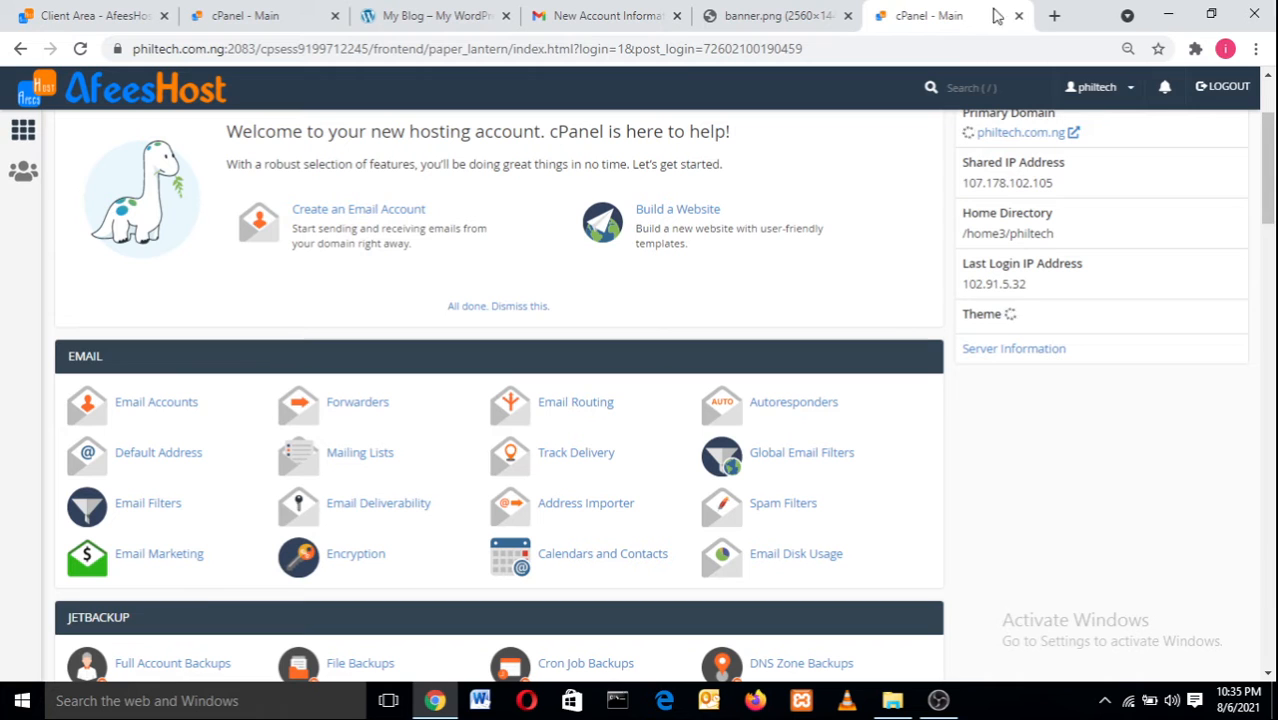
left_click_drag(1268, 213, 1271, 152)
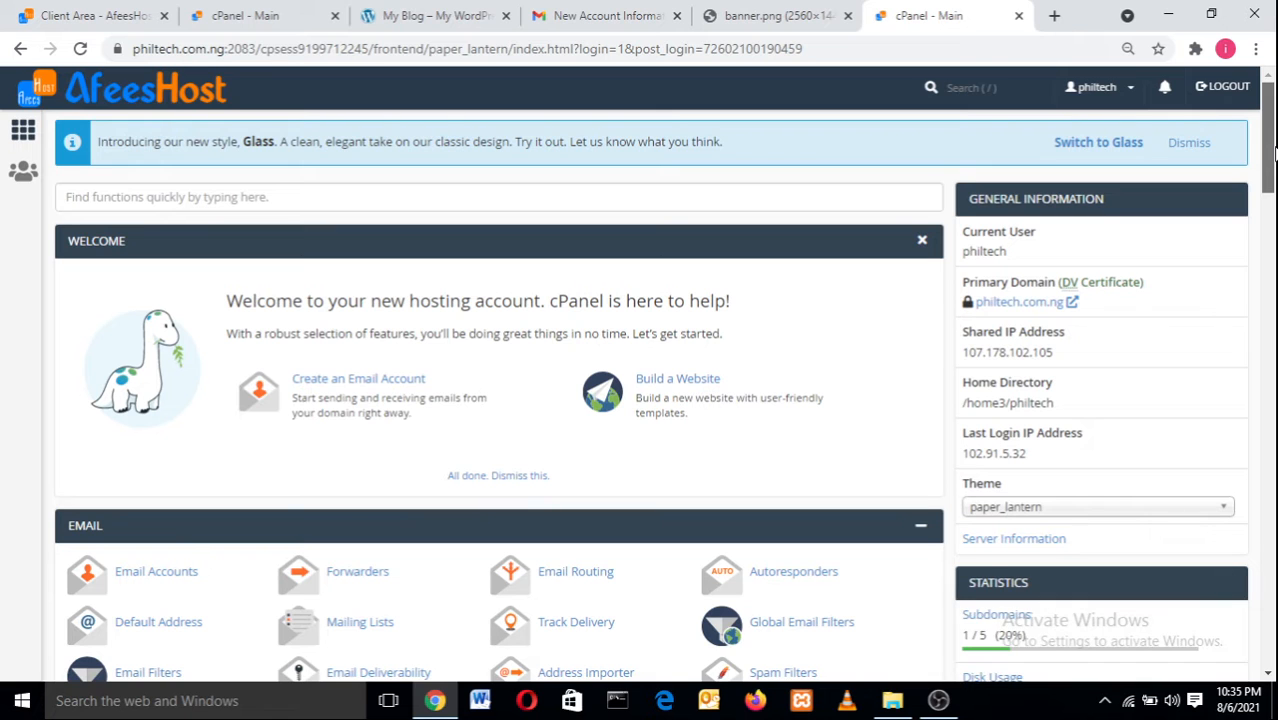
left_click_drag(1273, 150, 1273, 242)
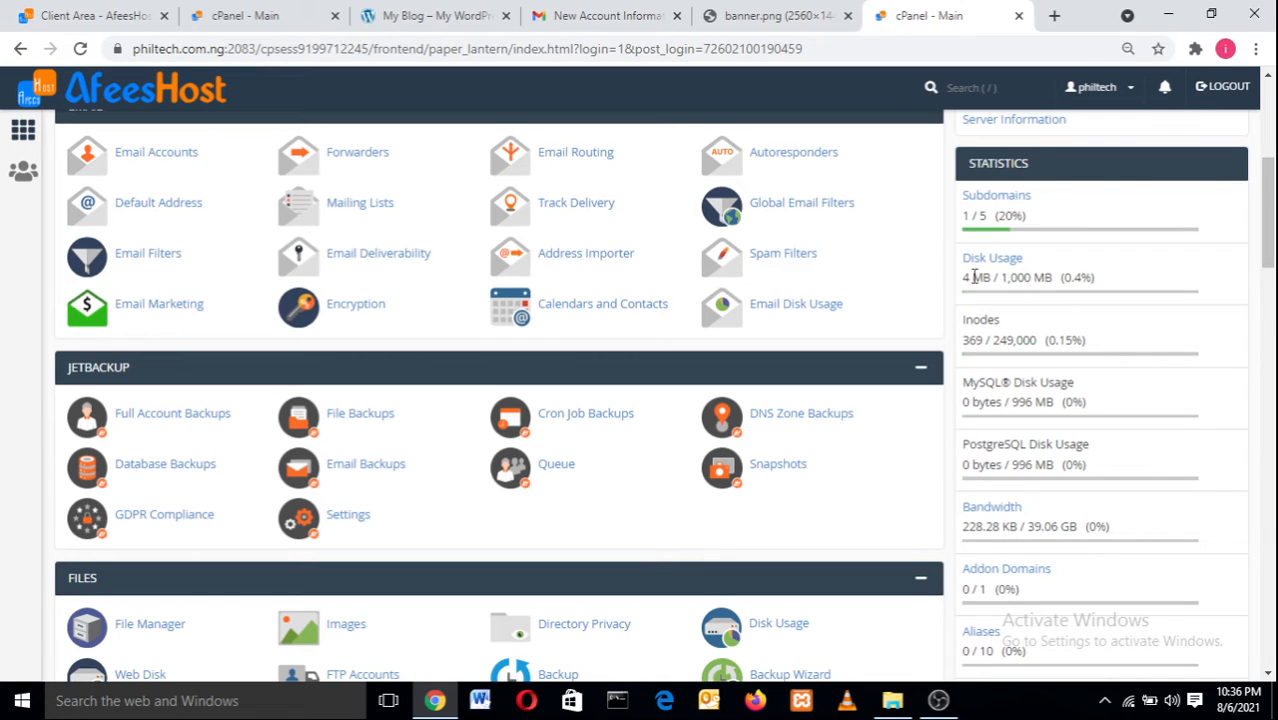
left_click_drag(1268, 212, 1270, 234)
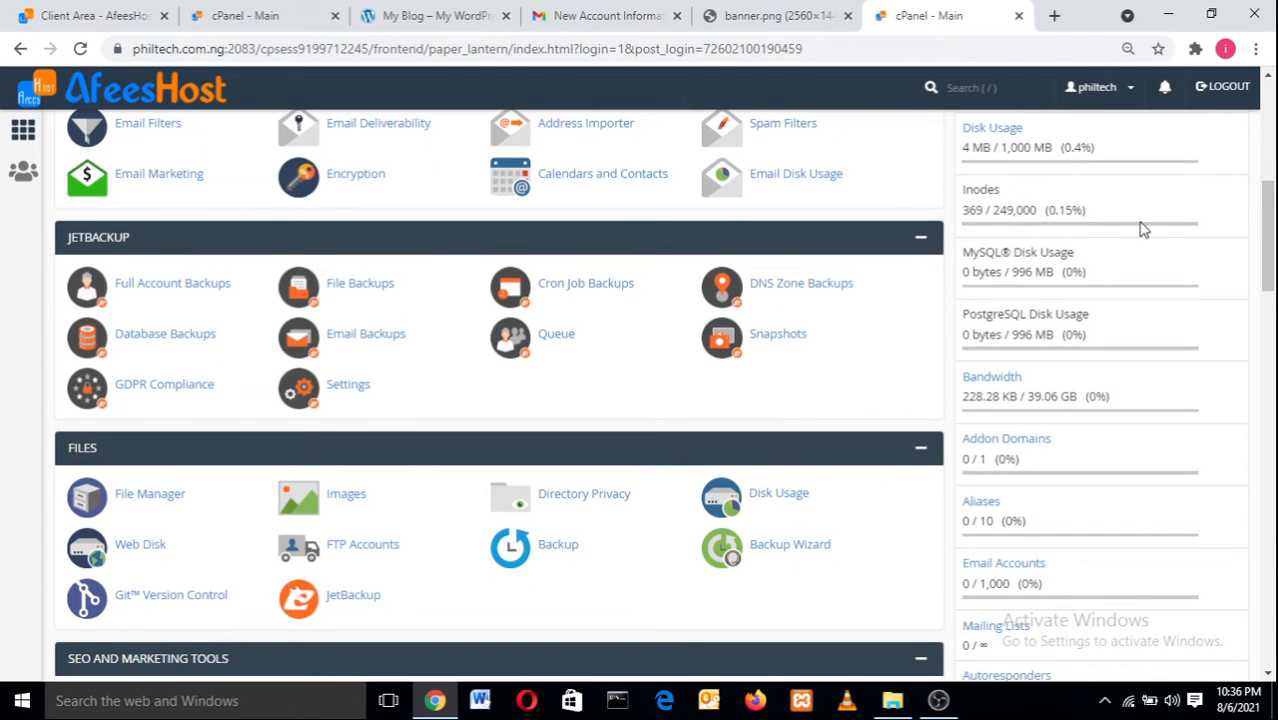
left_click_drag(1271, 242, 1270, 205)
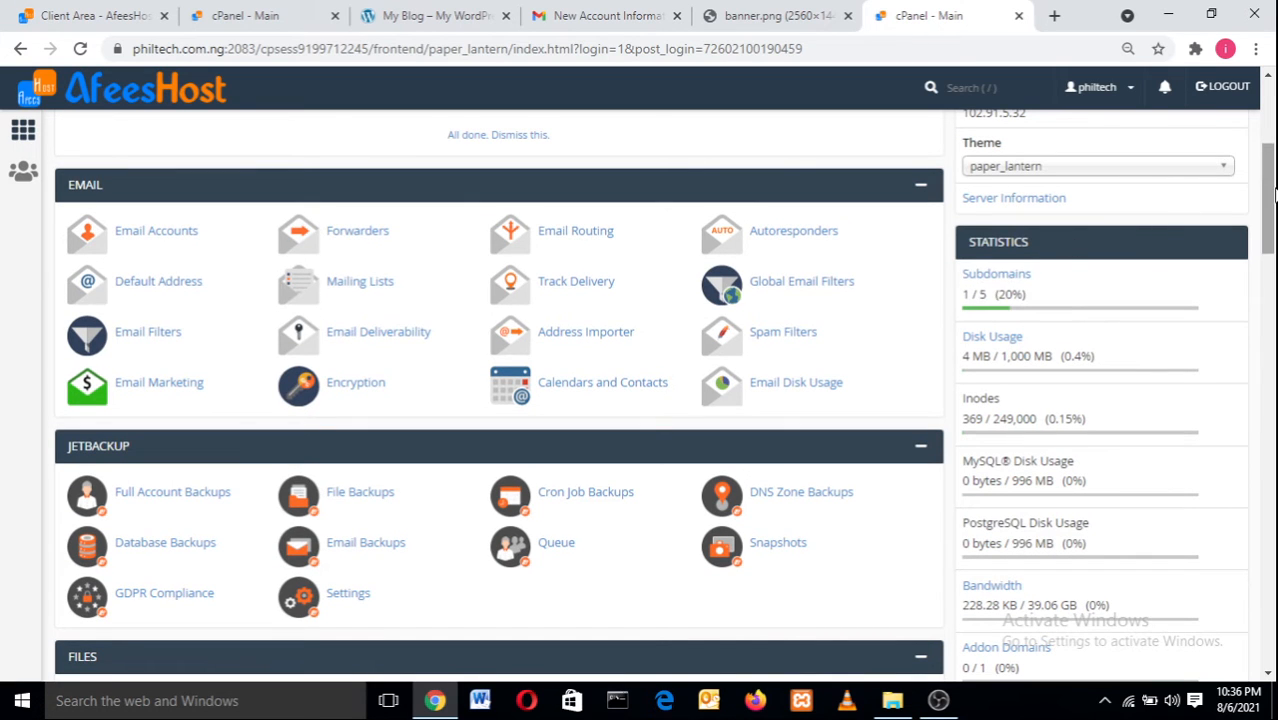
left_click_drag(1272, 193, 1273, 266)
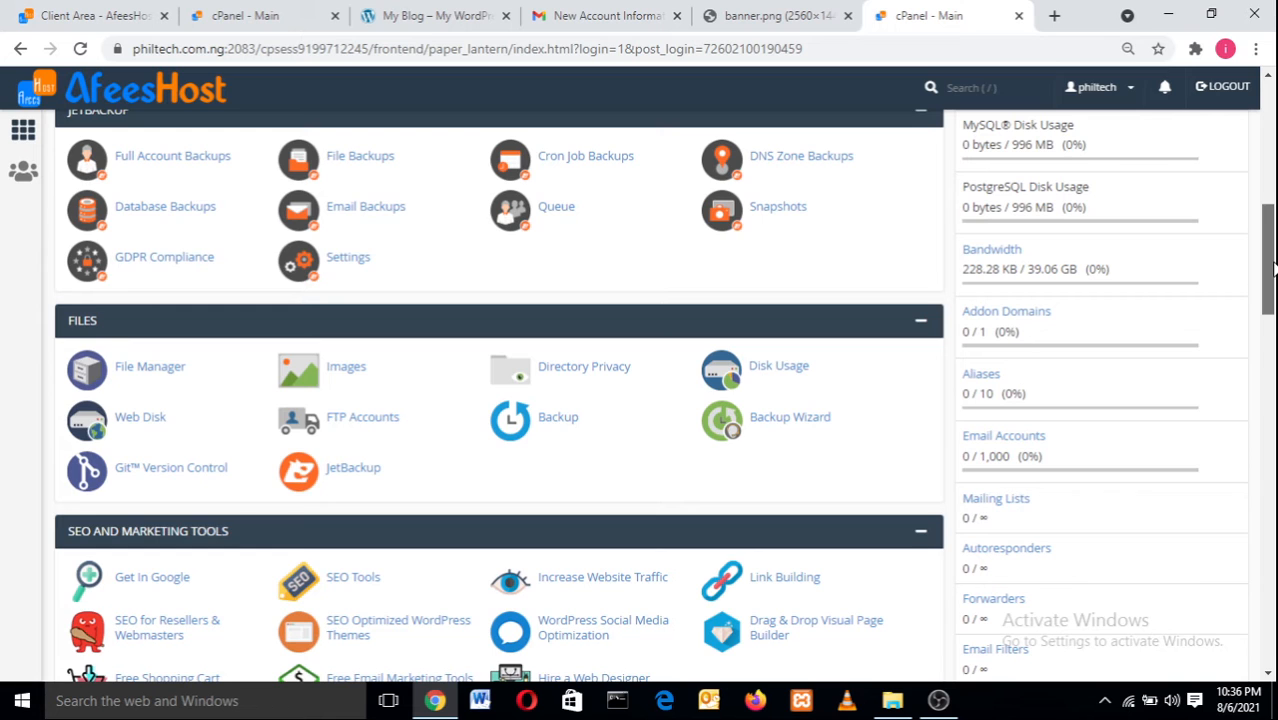
left_click_drag(1272, 268, 1272, 180)
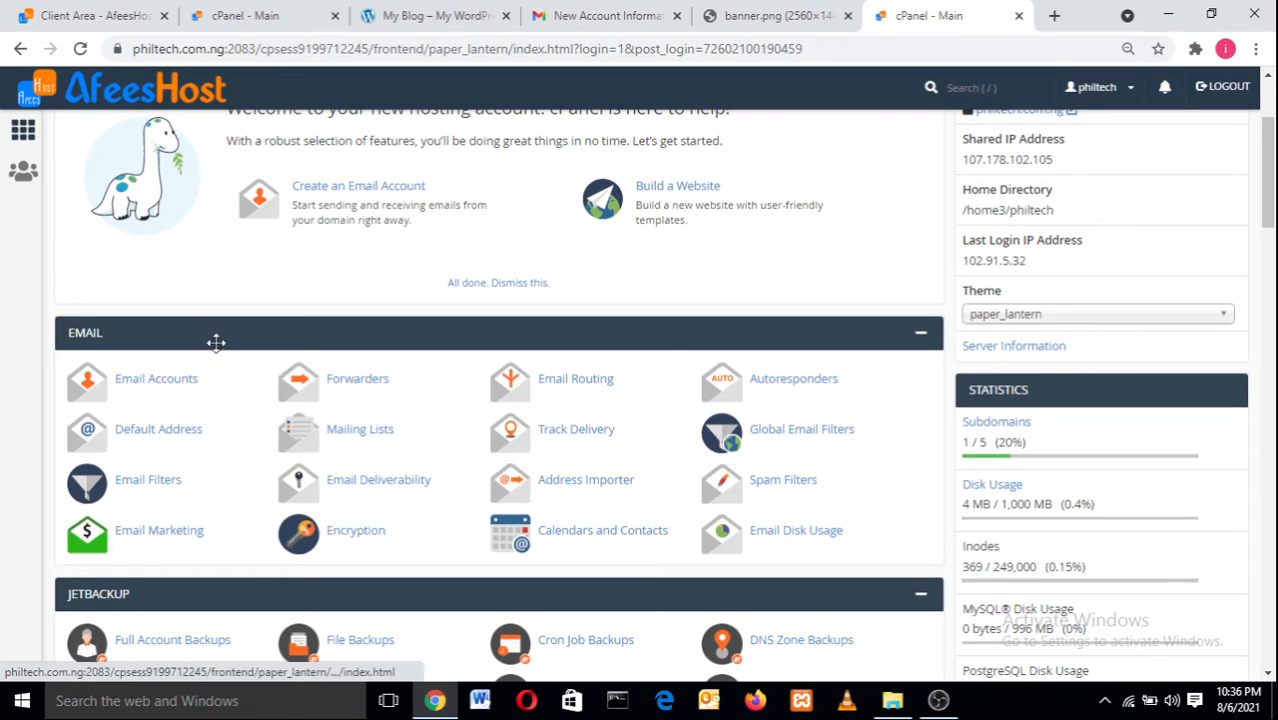
left_click(1054, 16)
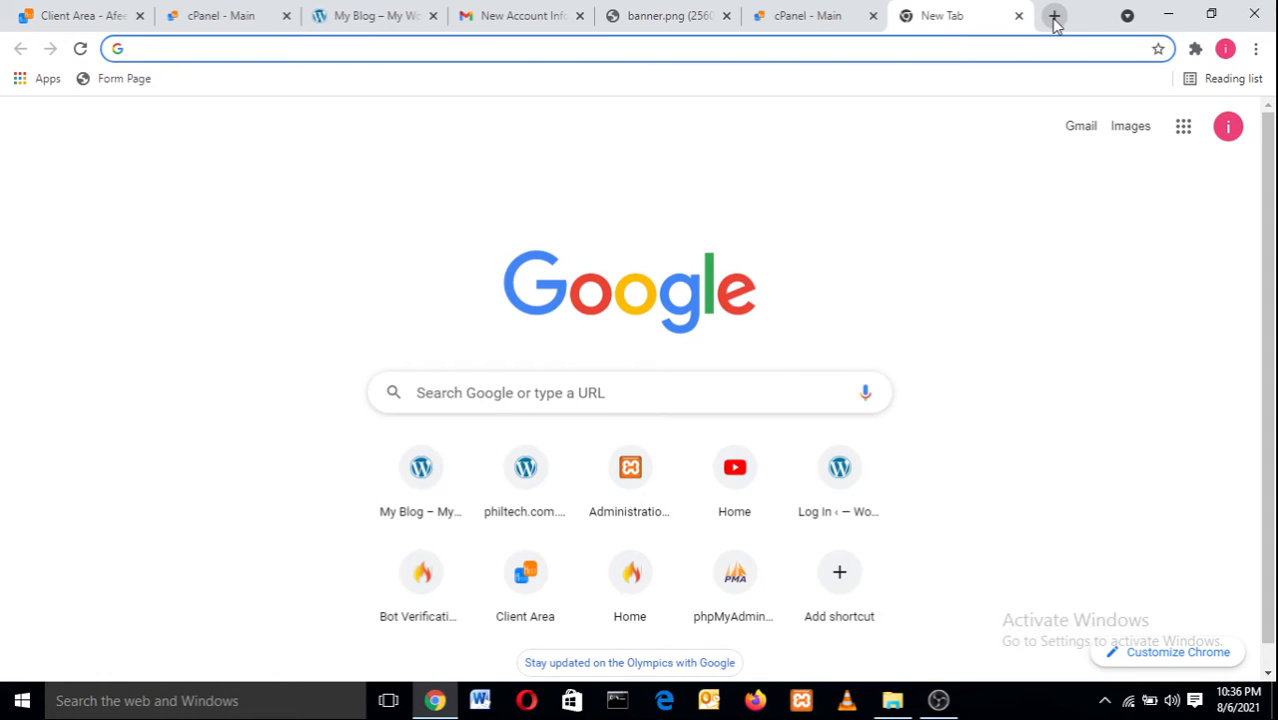
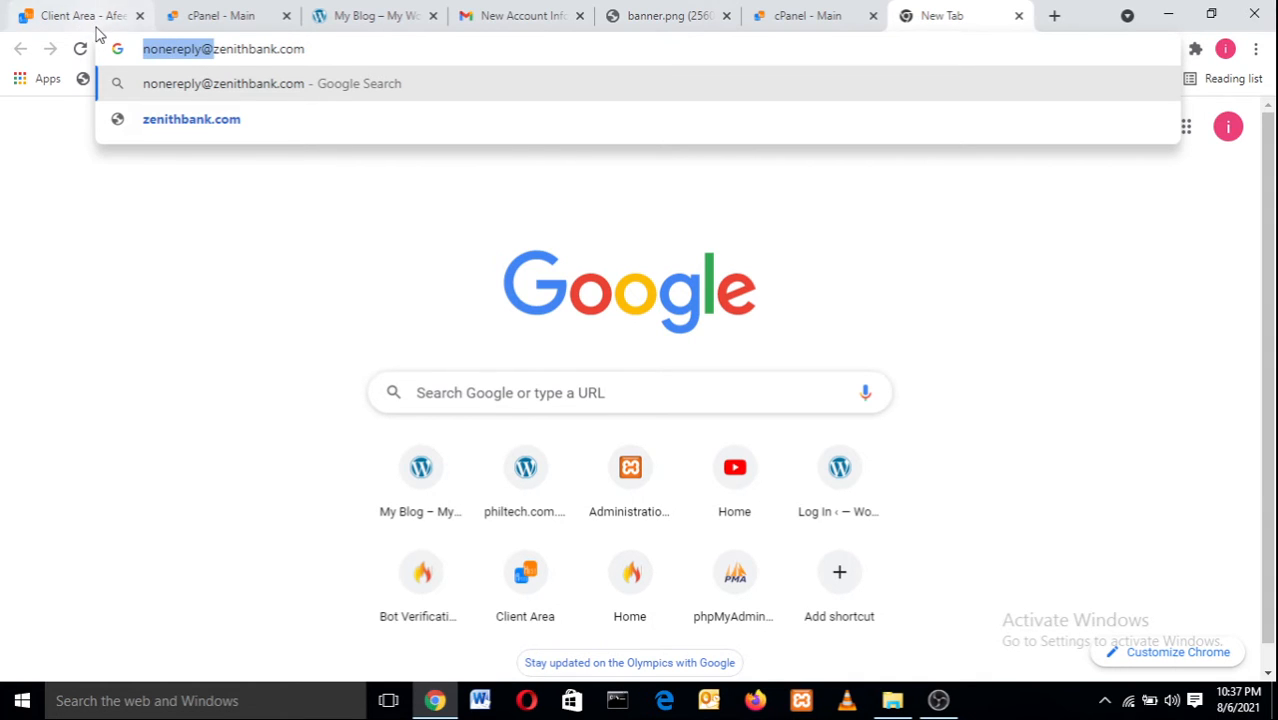
Load zenithbank.com from the trimmed address, then return to the cPanel main dashboard tab.
key("BackSpace")
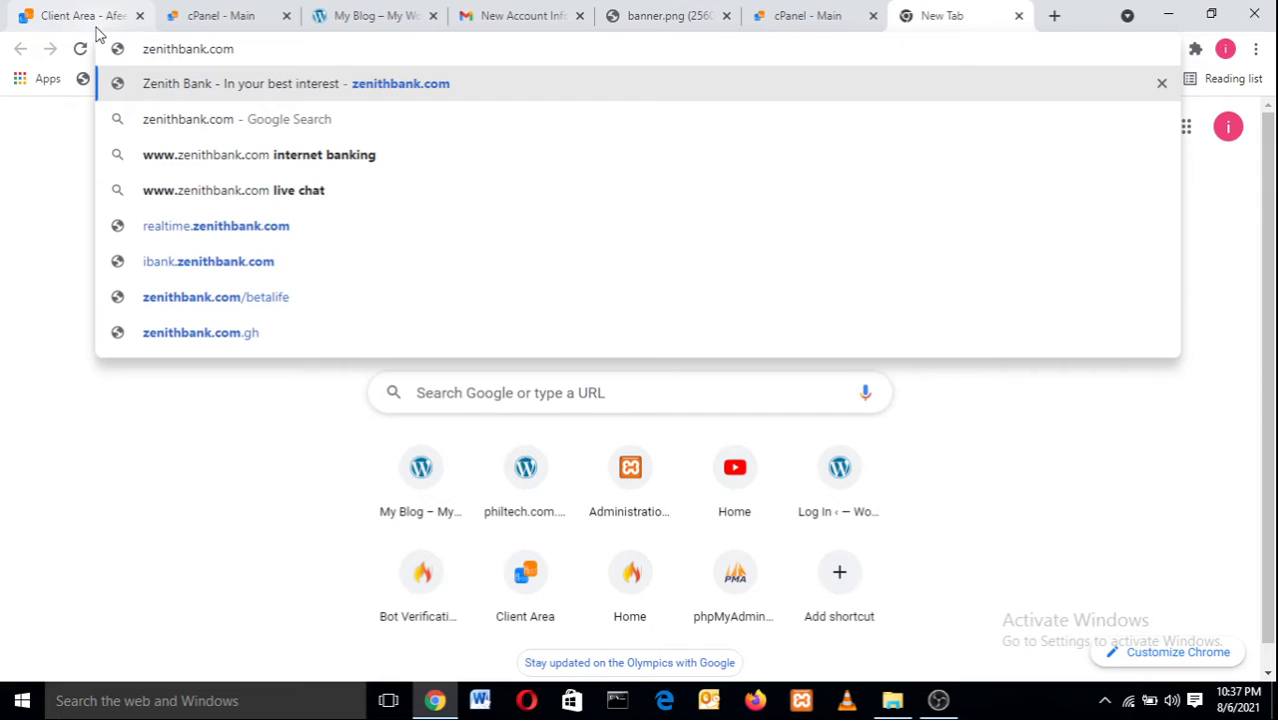
key("Return")
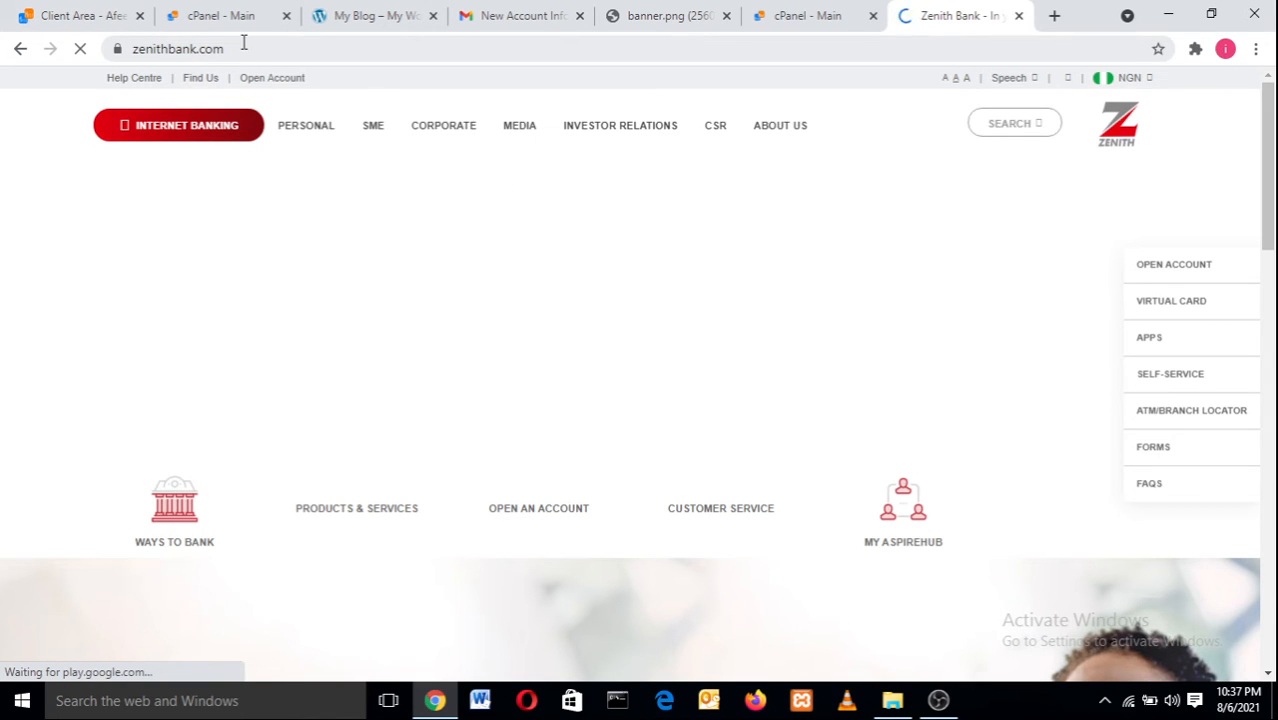
left_click(137, 48)
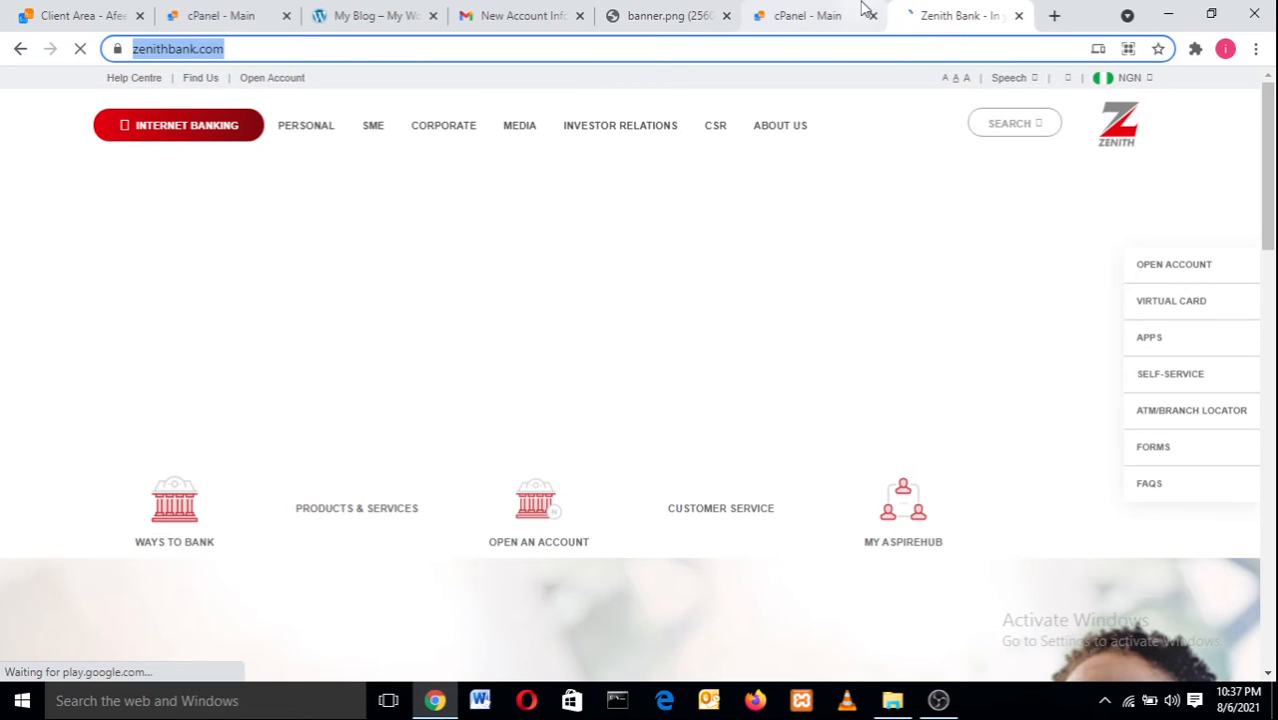
left_click(826, 12)
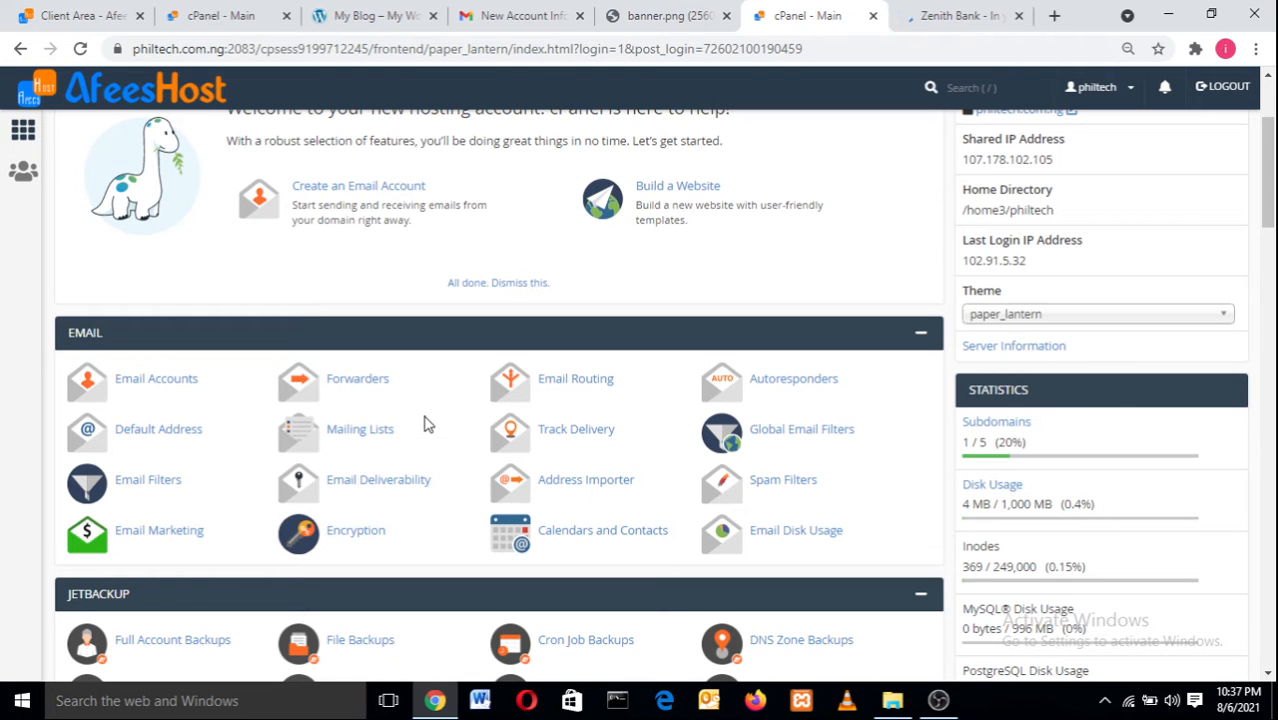
Scroll the cPanel dashboard down to the Files section showing File Manager.
left_click_drag(1272, 166, 1272, 223)
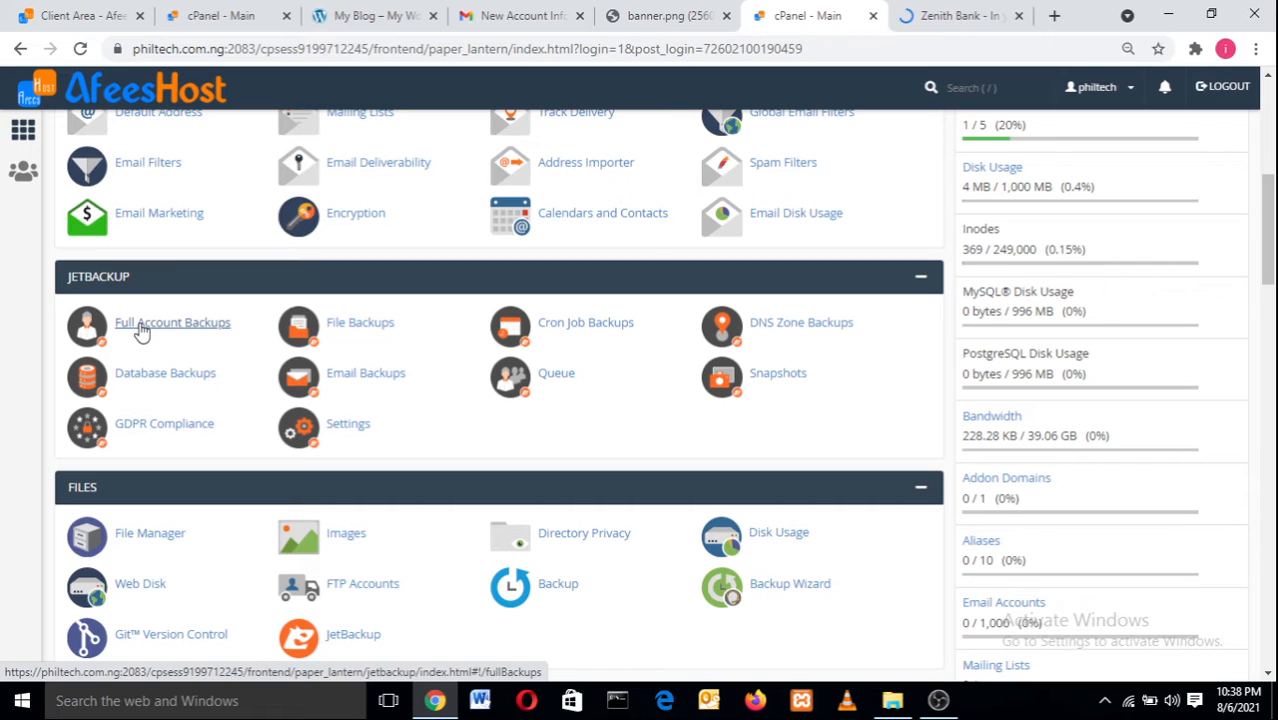
left_click_drag(1268, 200, 1270, 245)
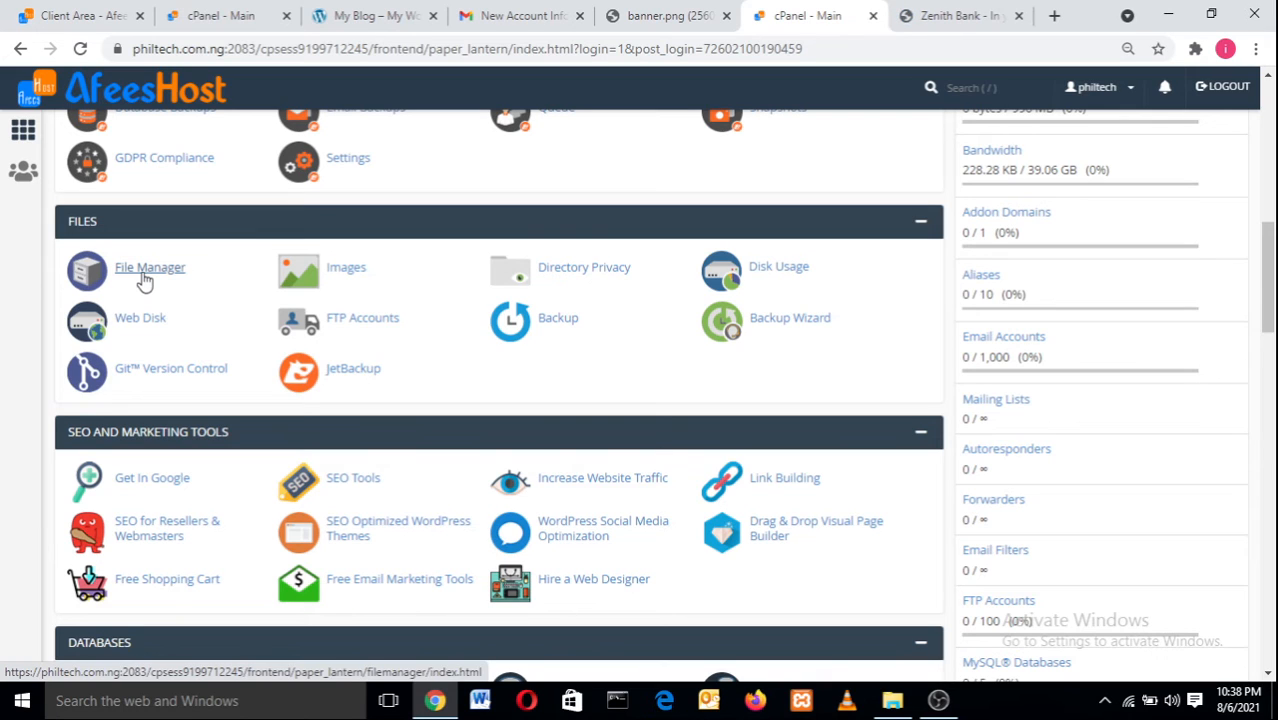
Open the empty public_html folder in File Manager and launch its File Upload page in another tab.
left_click(144, 280)
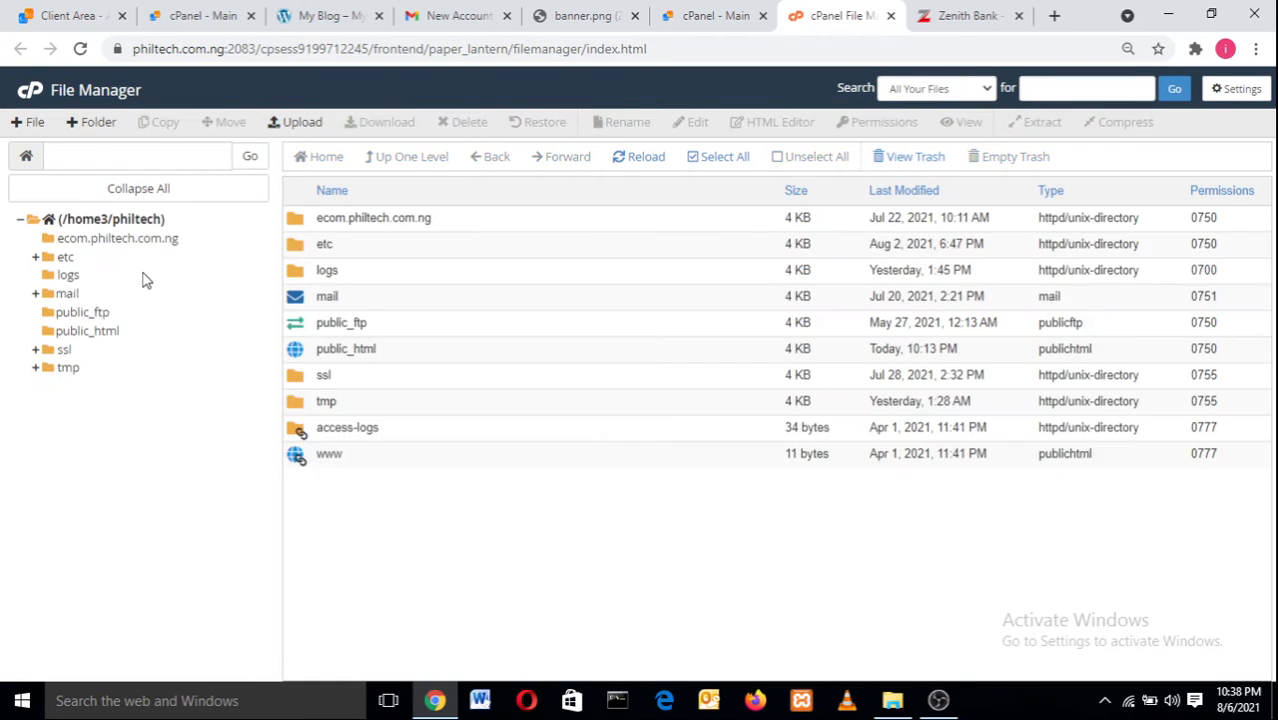
left_click(419, 360)
left_click(419, 362)
double_click(419, 362)
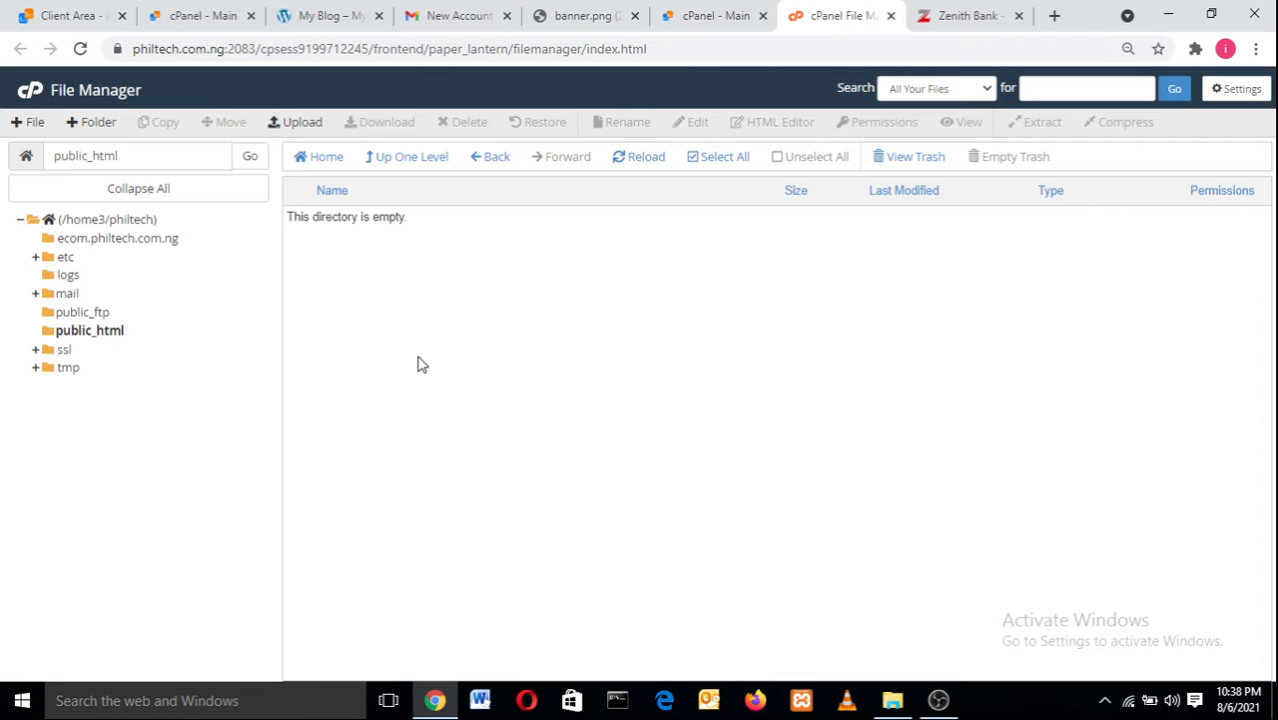
left_click(90, 331)
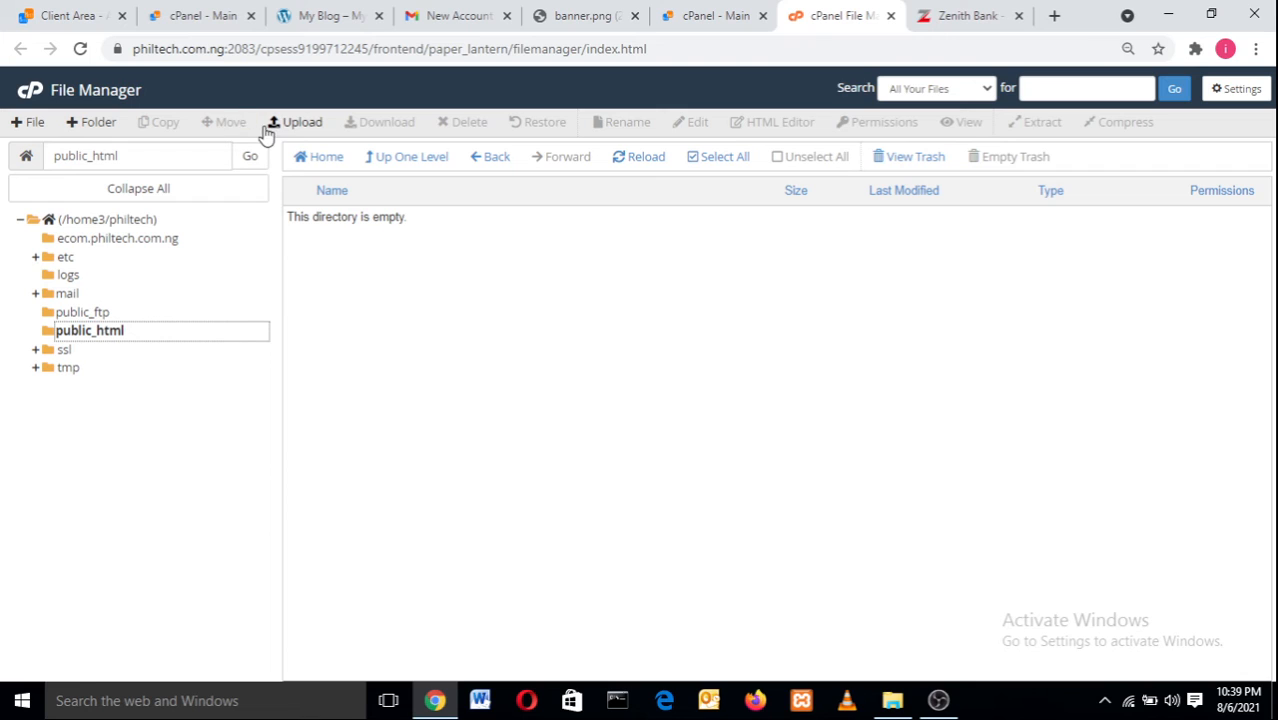
left_click(303, 124)
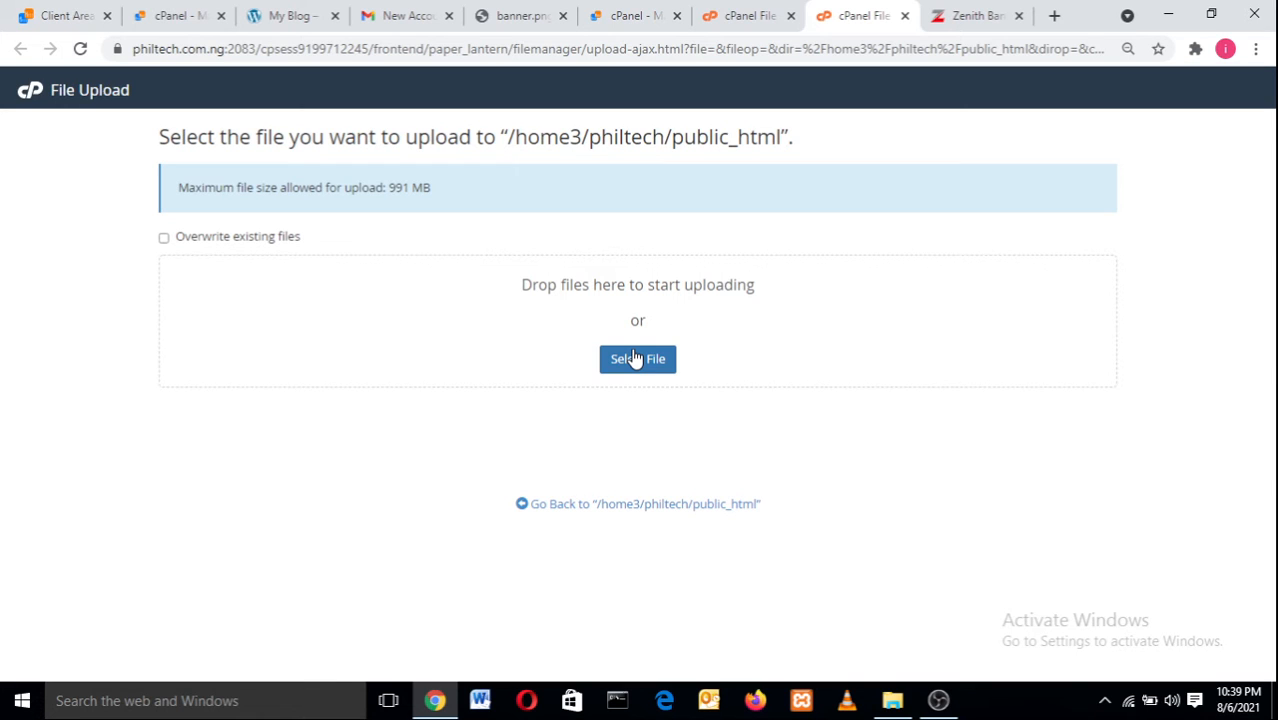
left_click(735, 14)
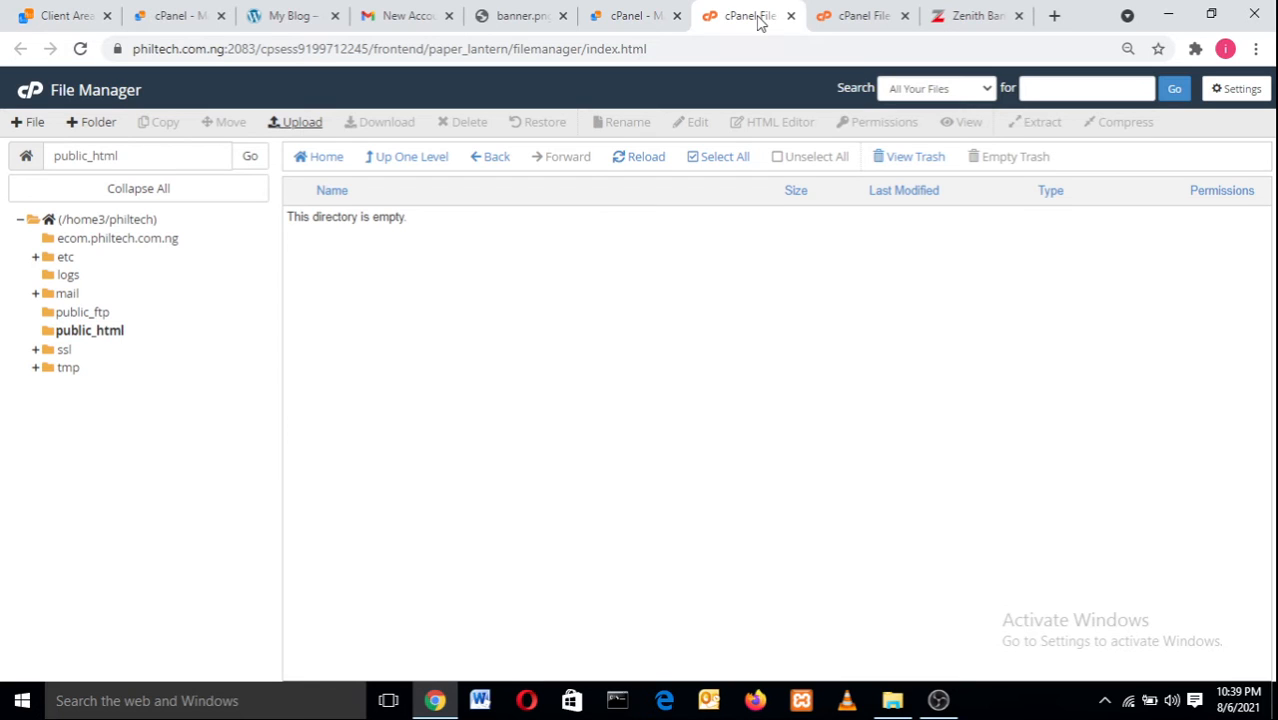
Load philtech.com.ng in a new tab, which returns 403 Forbidden, then go back to File Manager.
left_click(1052, 14)
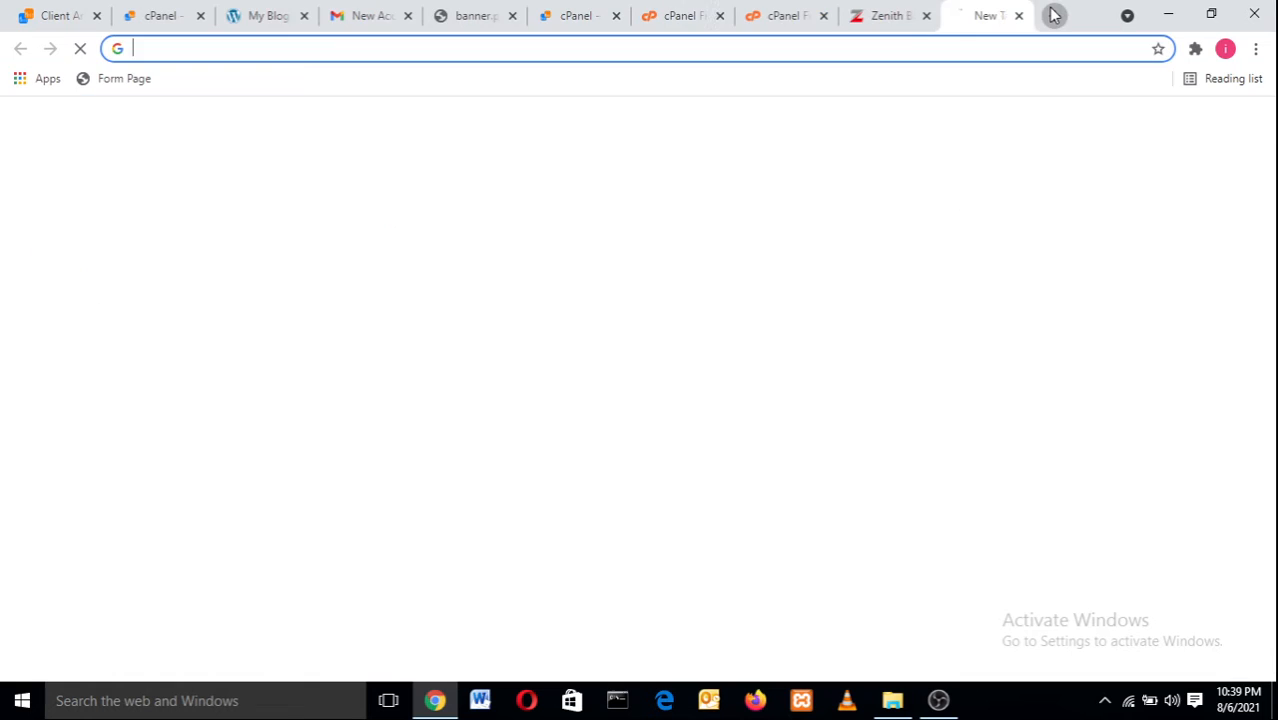
type("p")
key("Return")
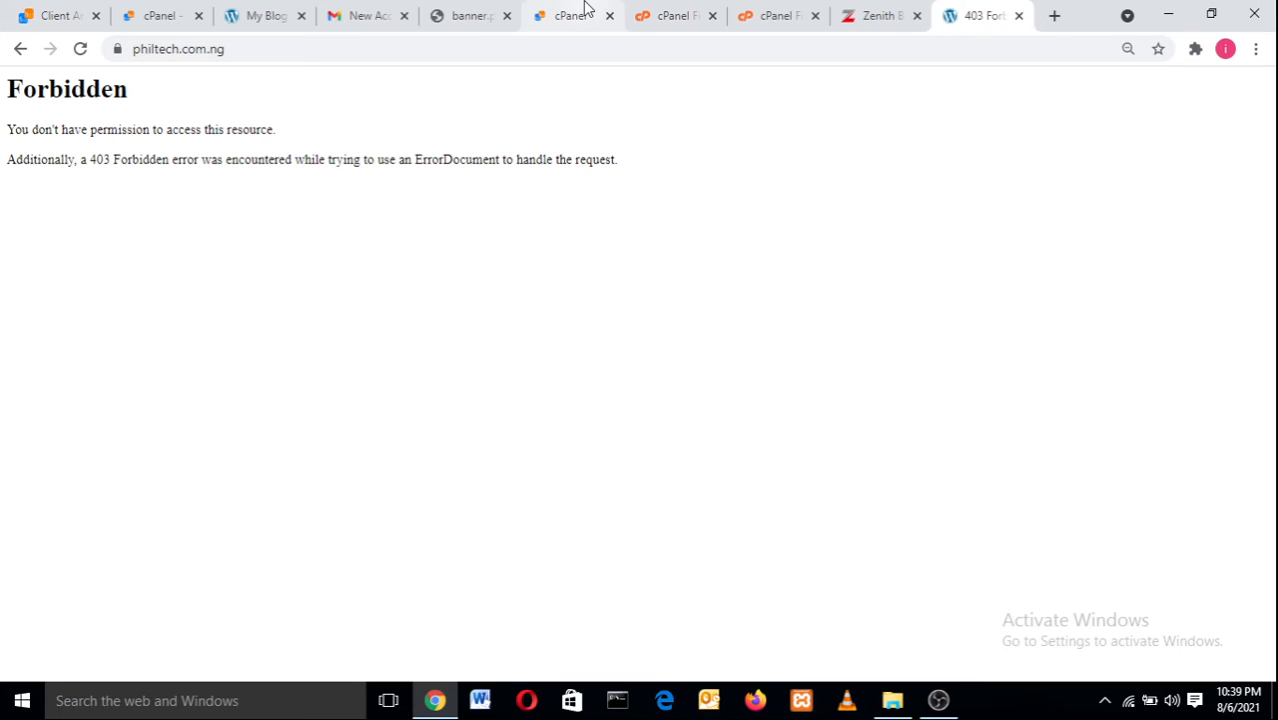
left_click(740, 12)
left_click(689, 10)
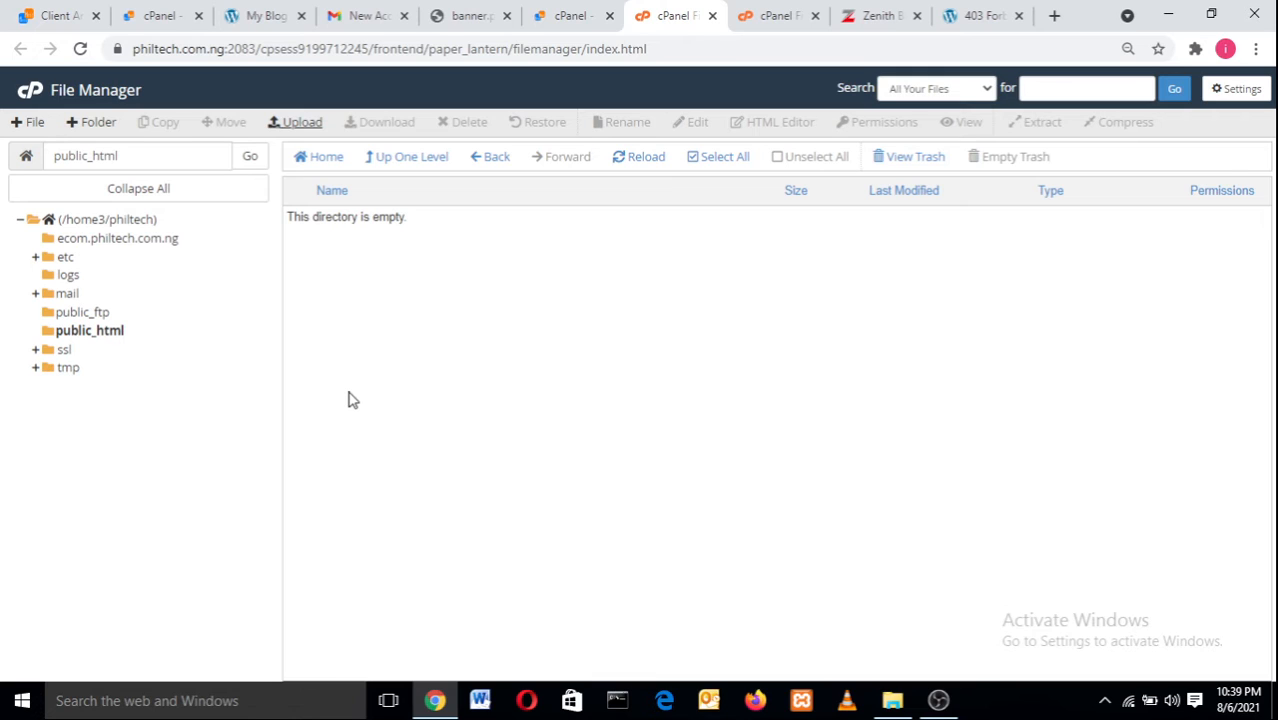
Refresh public_html, then scroll the cPanel dashboard down to the Databases section.
left_click(110, 334)
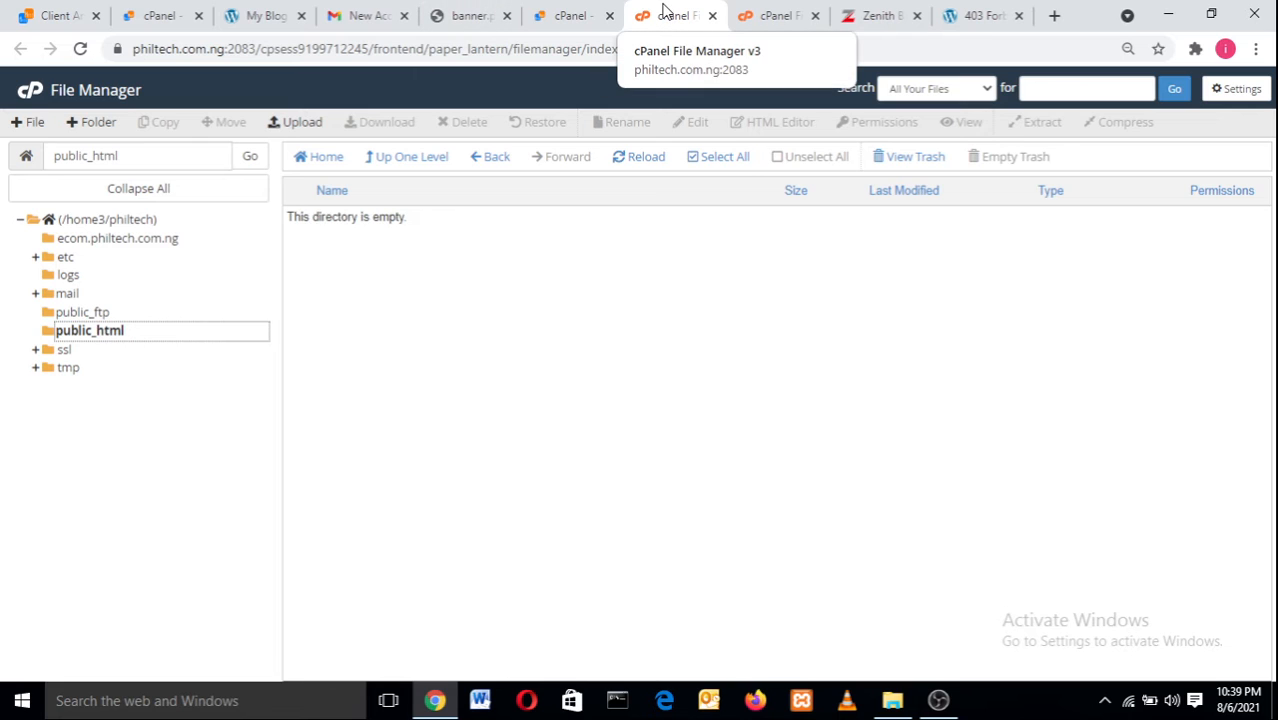
left_click(584, 12)
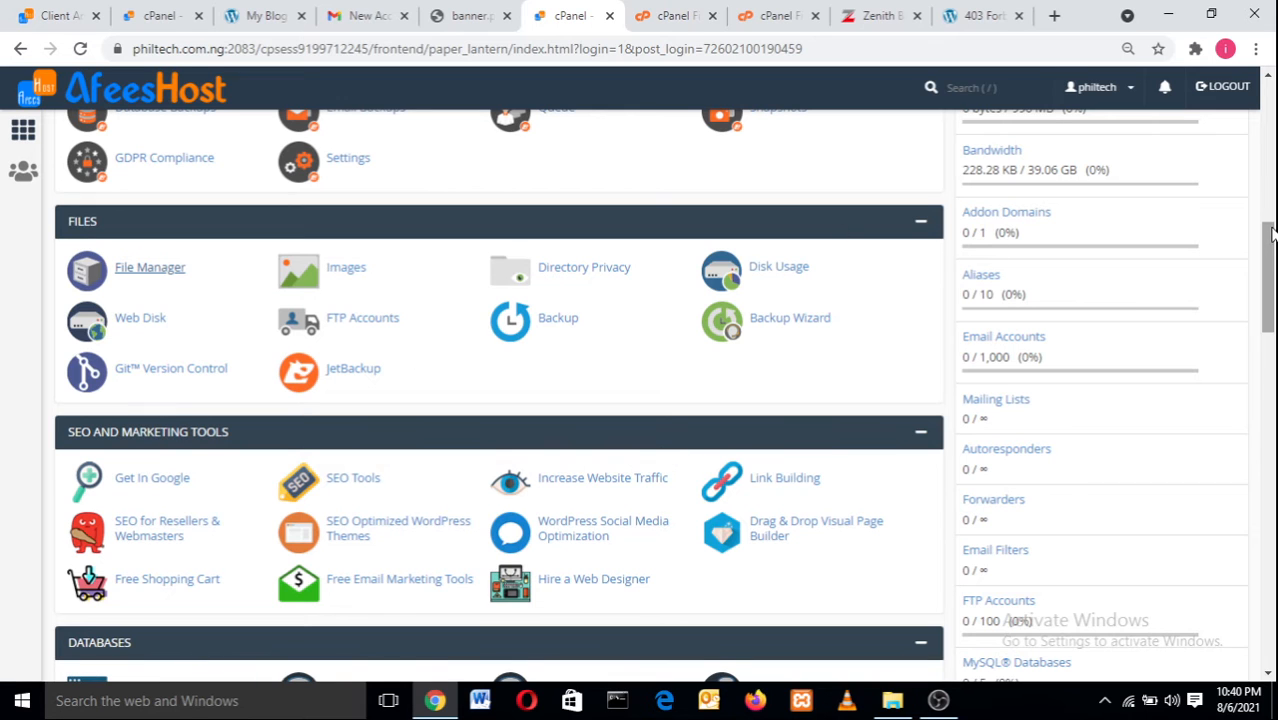
left_click_drag(1272, 232, 1272, 298)
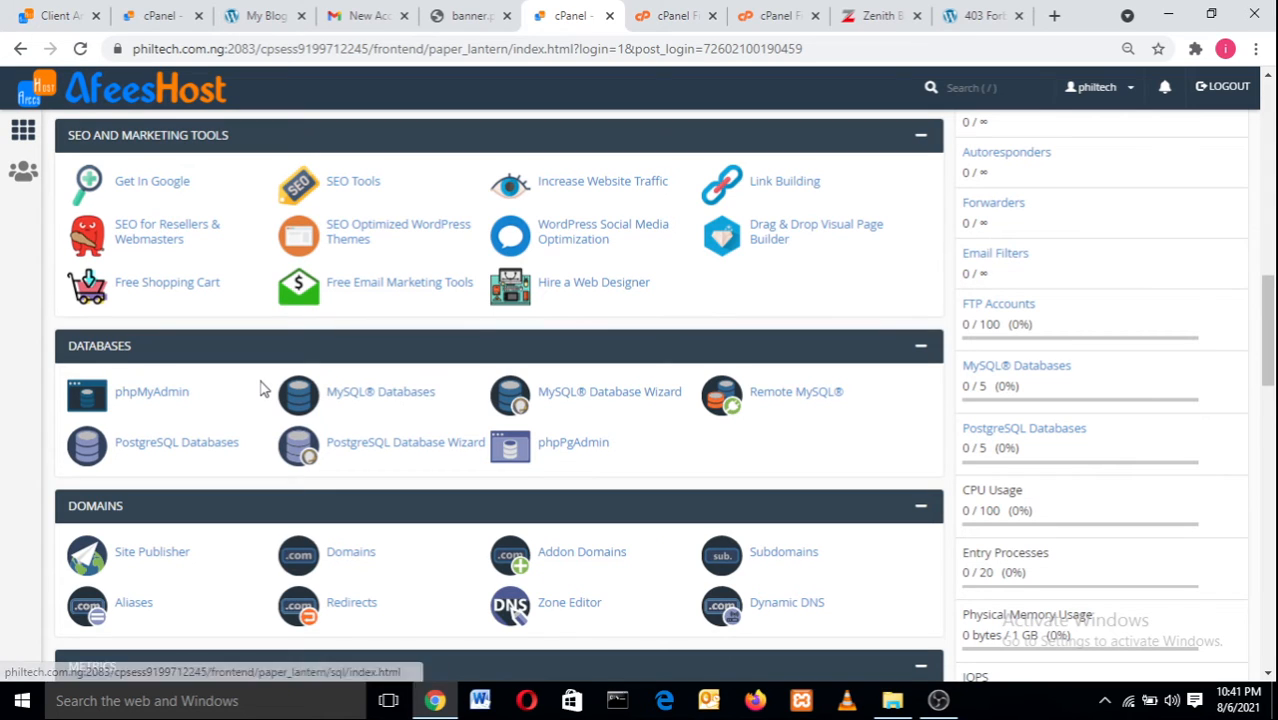
Launch phpMyAdmin in its own tab, then scroll the dashboard down to the Security tools.
left_click(156, 401)
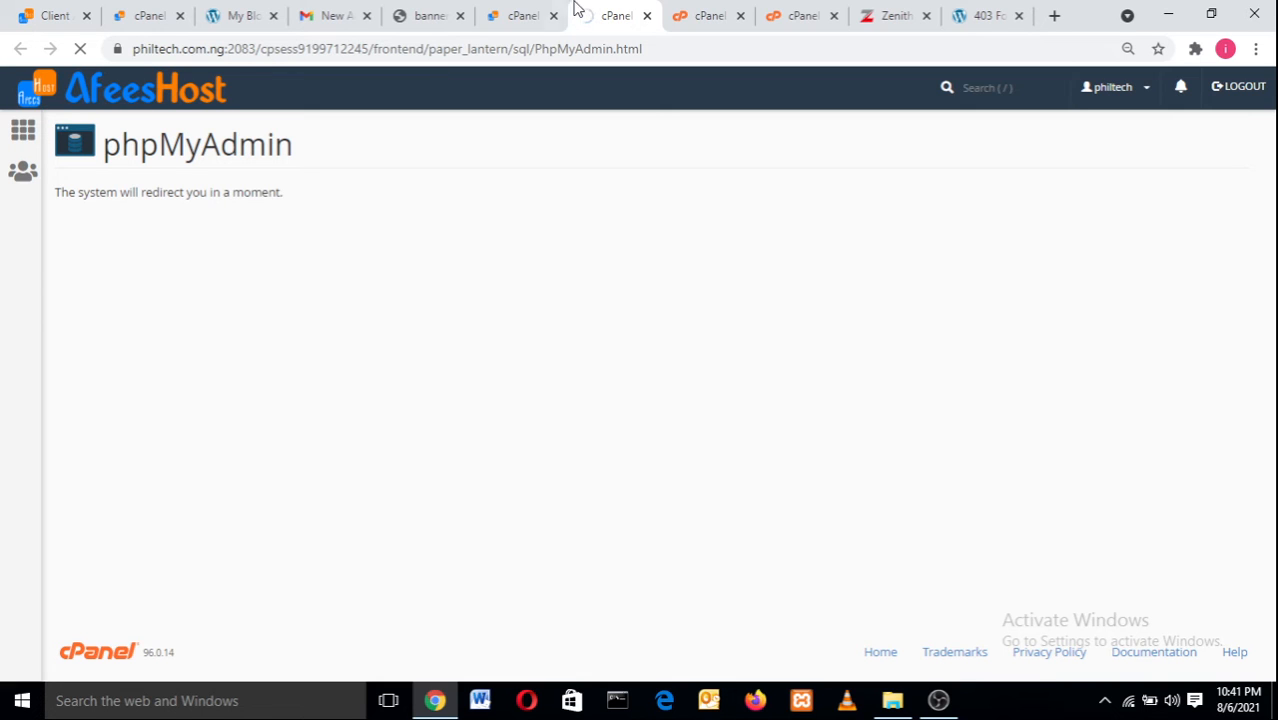
left_click(530, 10)
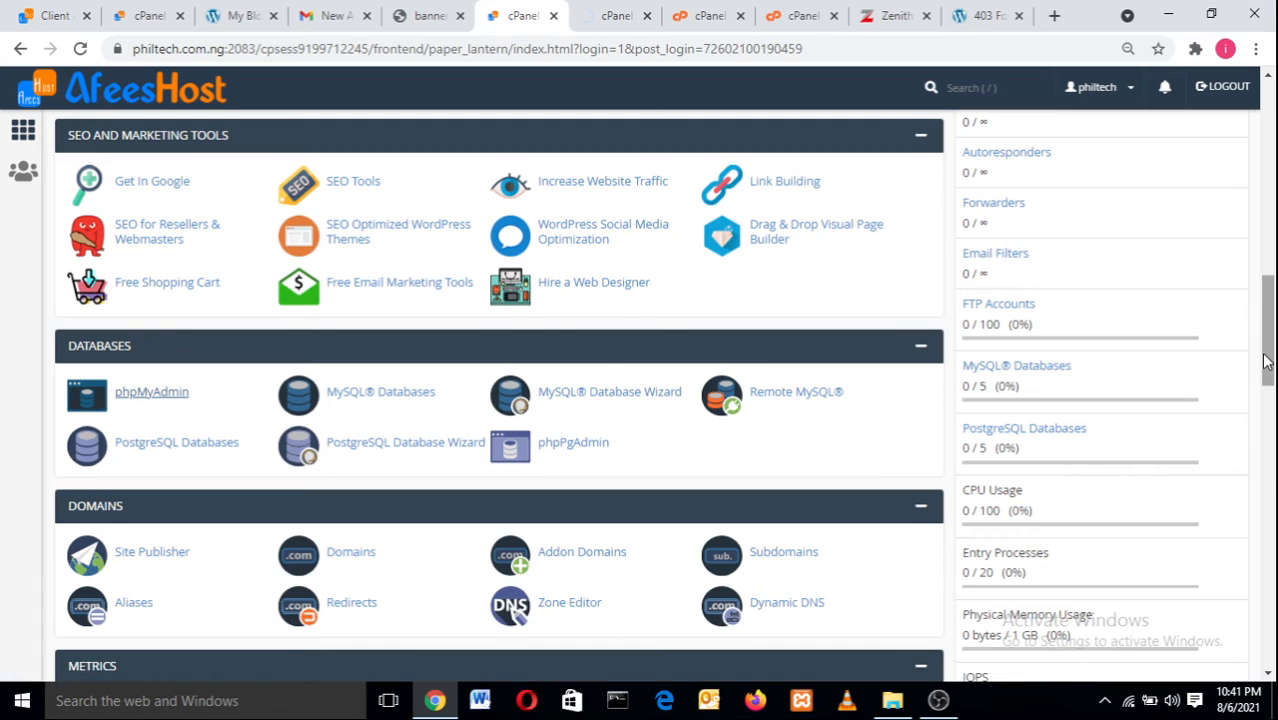
left_click_drag(1267, 362, 1272, 396)
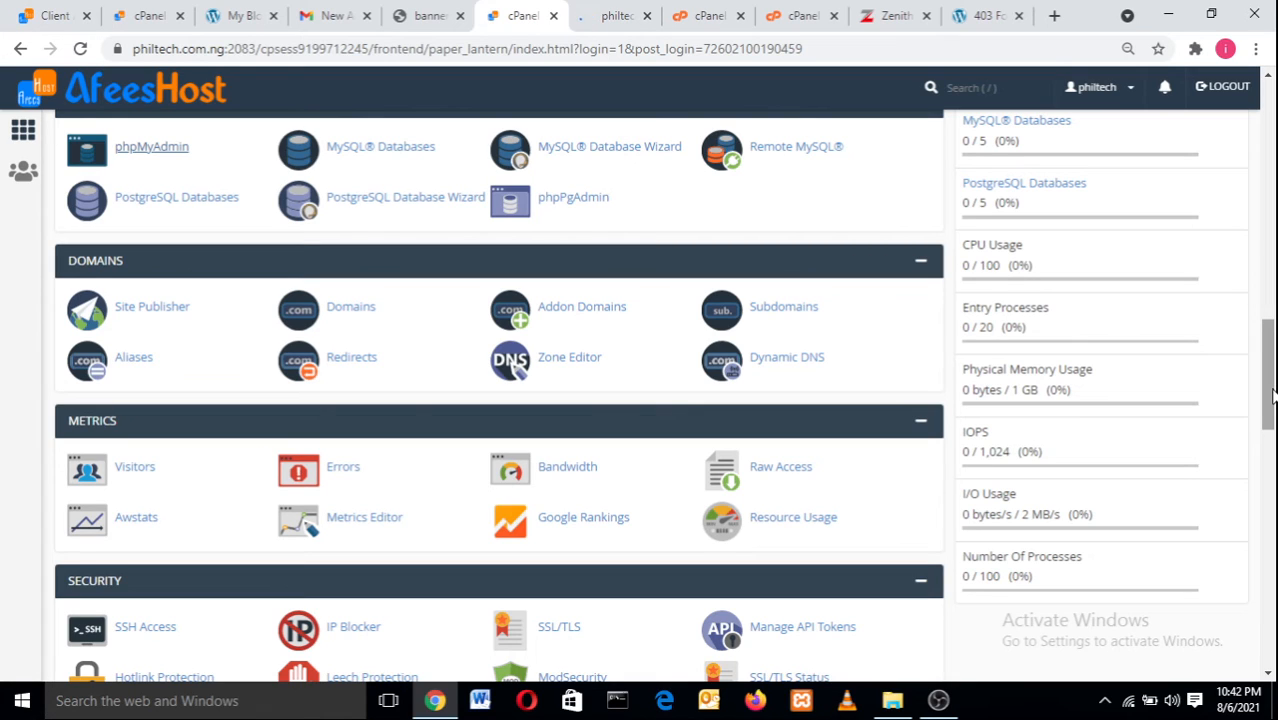
Open the philtechs.000webhostapp.com blog in a new tab, fixing typos in the address.
left_click(1053, 15)
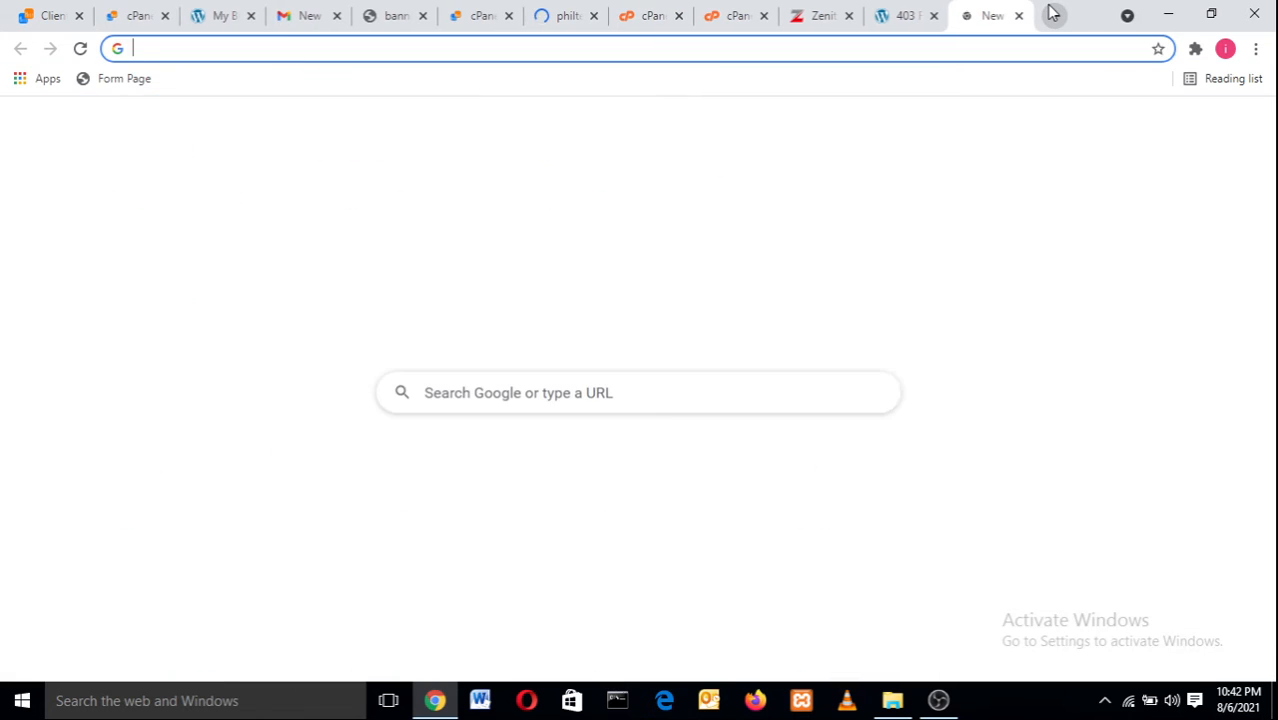
type("pjh")
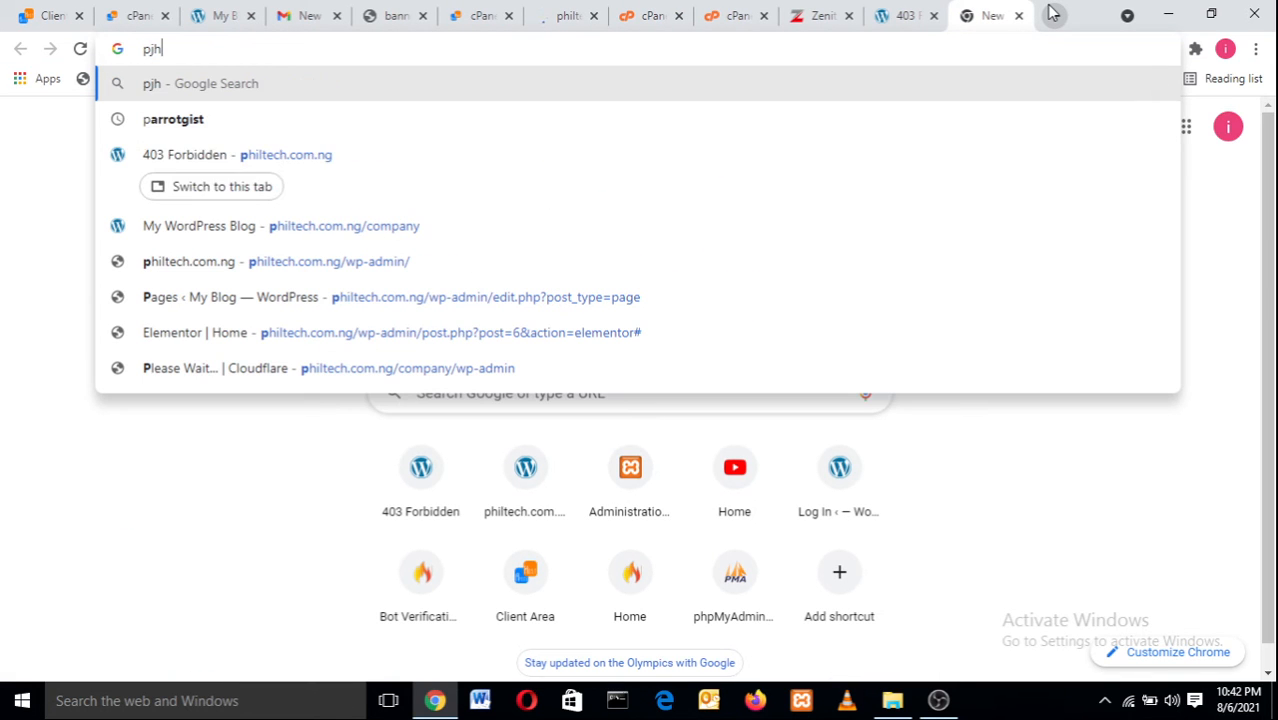
key("BackSpace")
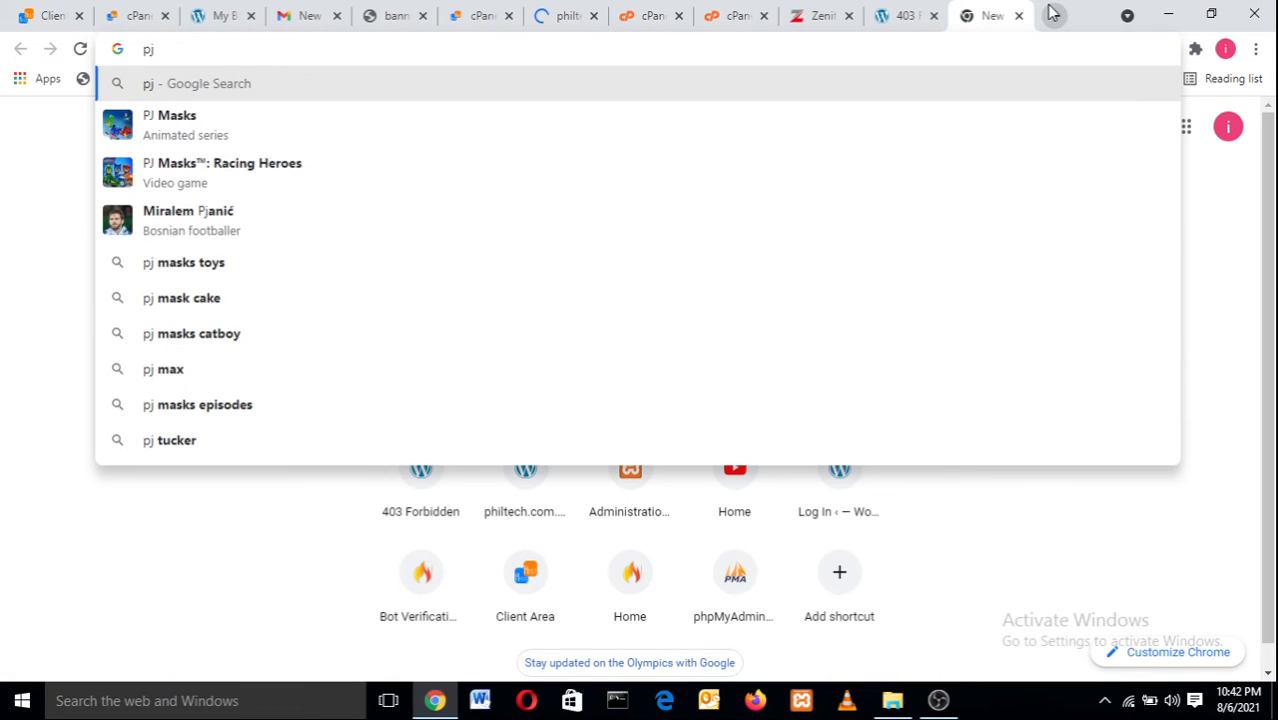
type("hiltechs")
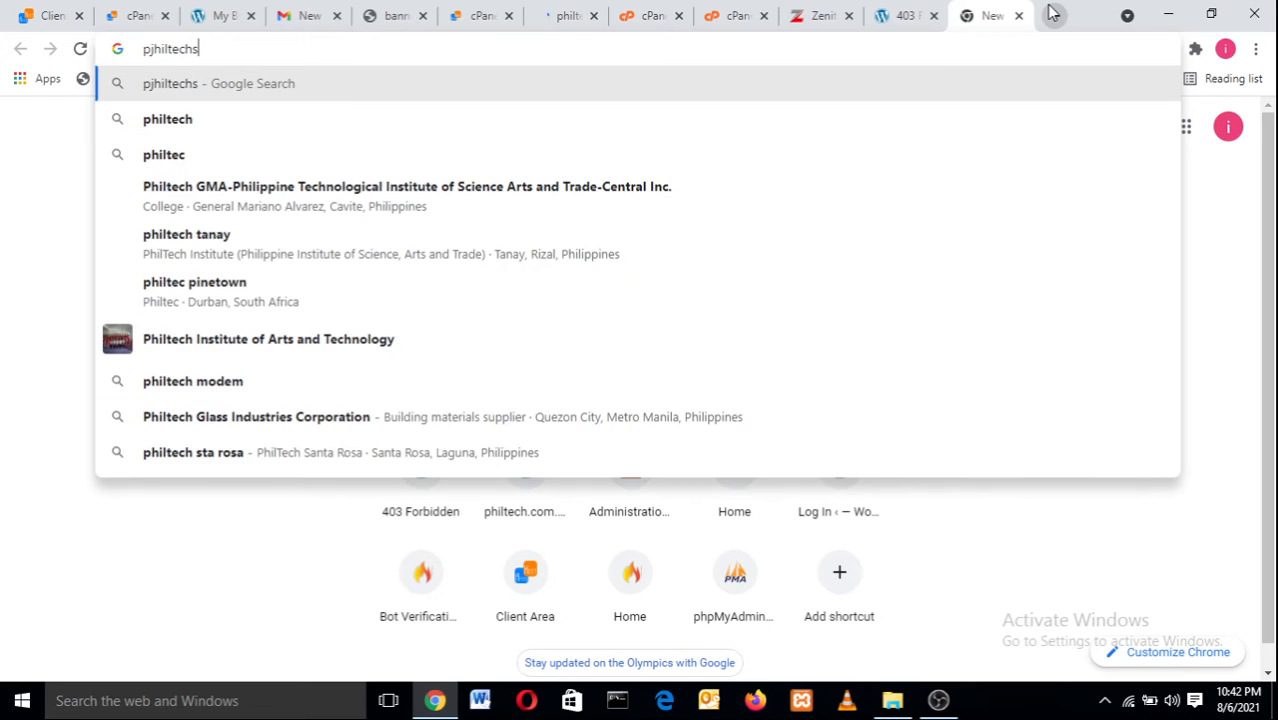
type(".000")
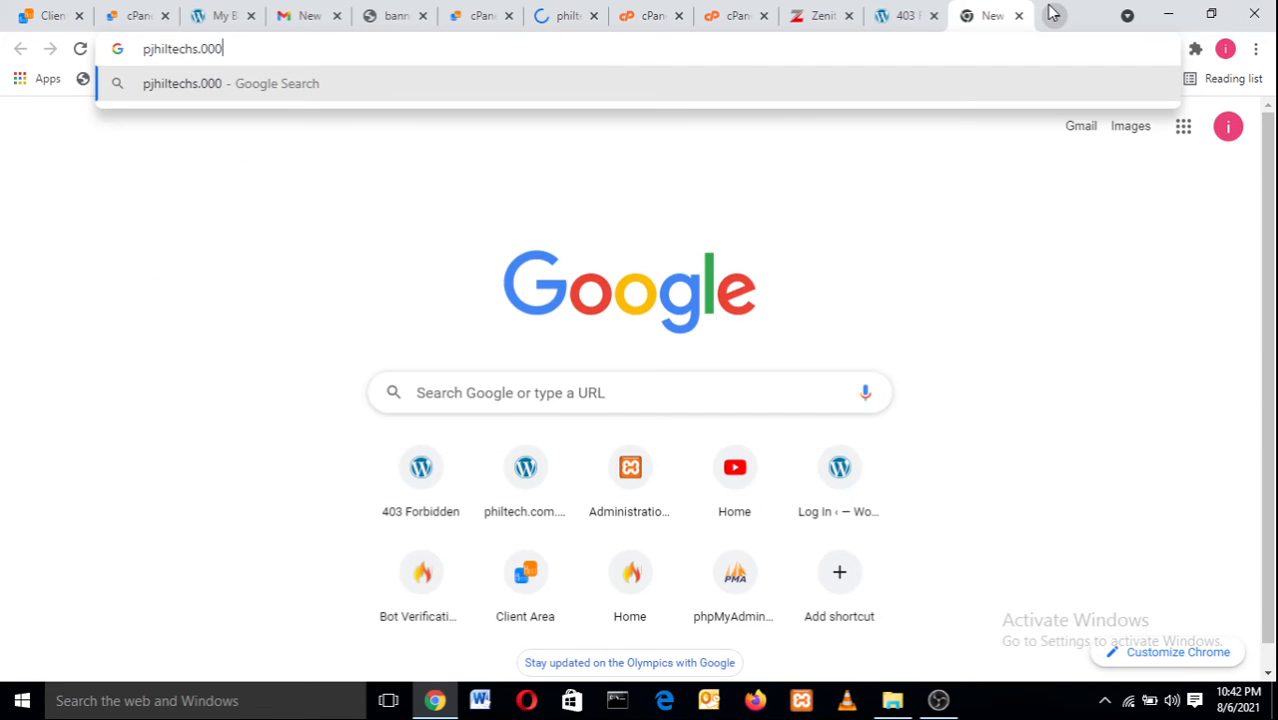
left_click(153, 52)
key("BackSpace")
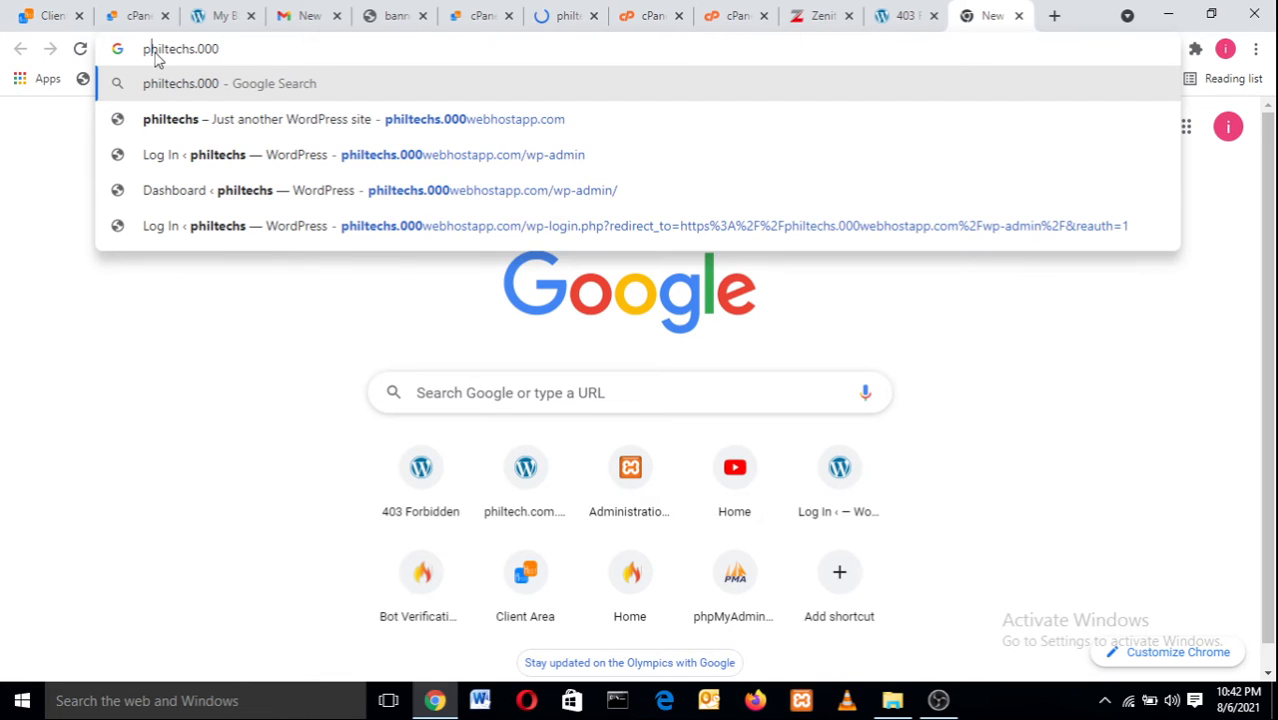
left_click(280, 49)
left_click(397, 127)
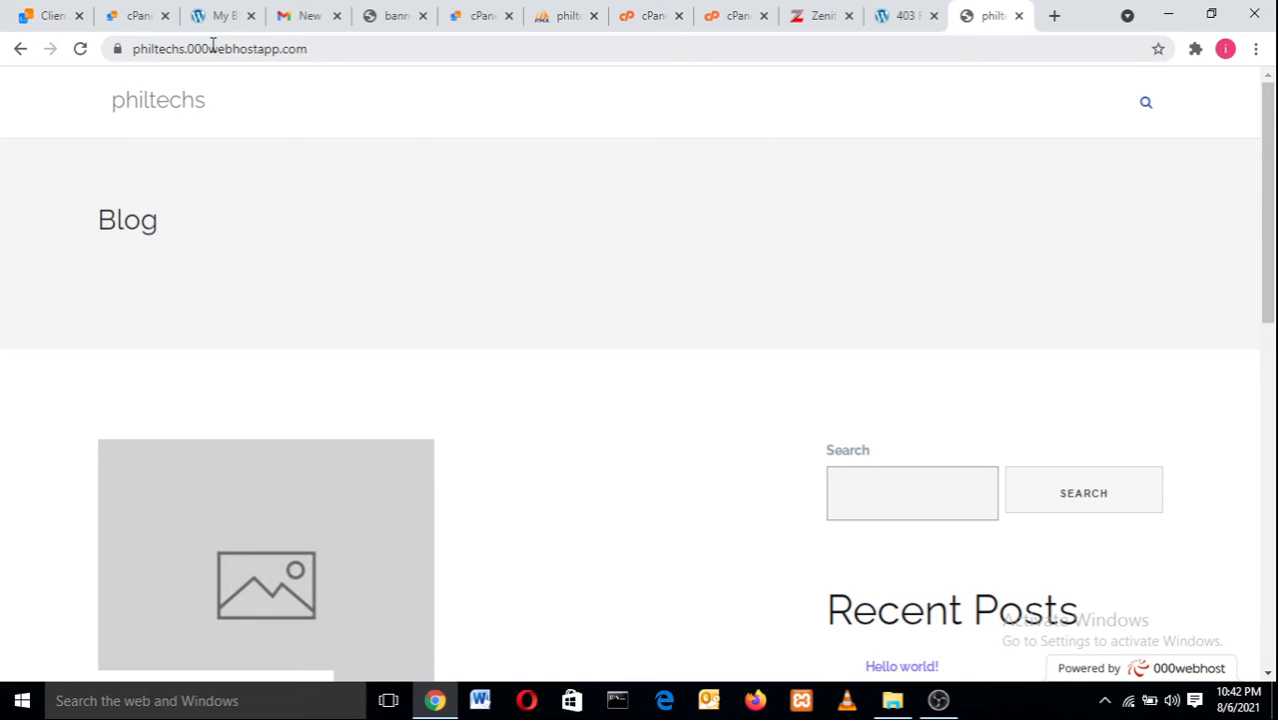
Highlight the webhostapp part of the blog's address in the address bar.
left_click_drag(210, 47, 262, 55)
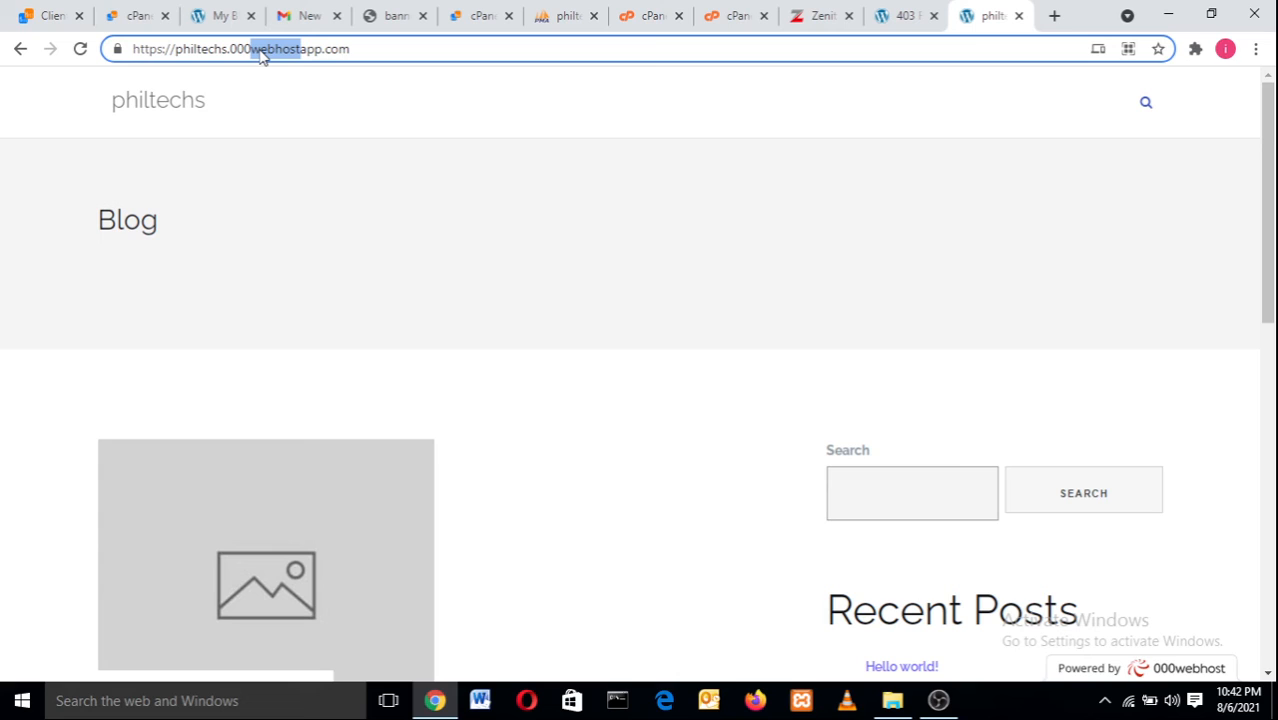
left_click(313, 49)
left_click_drag(322, 49, 229, 48)
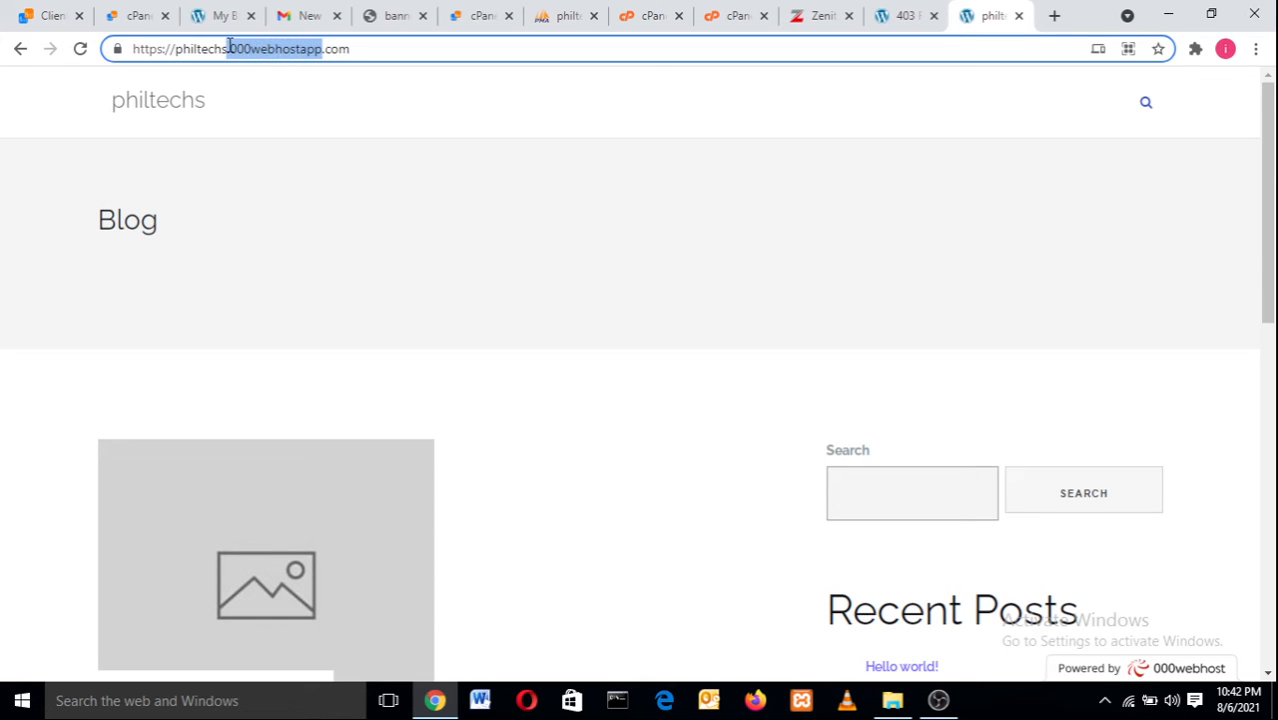
left_click(900, 12)
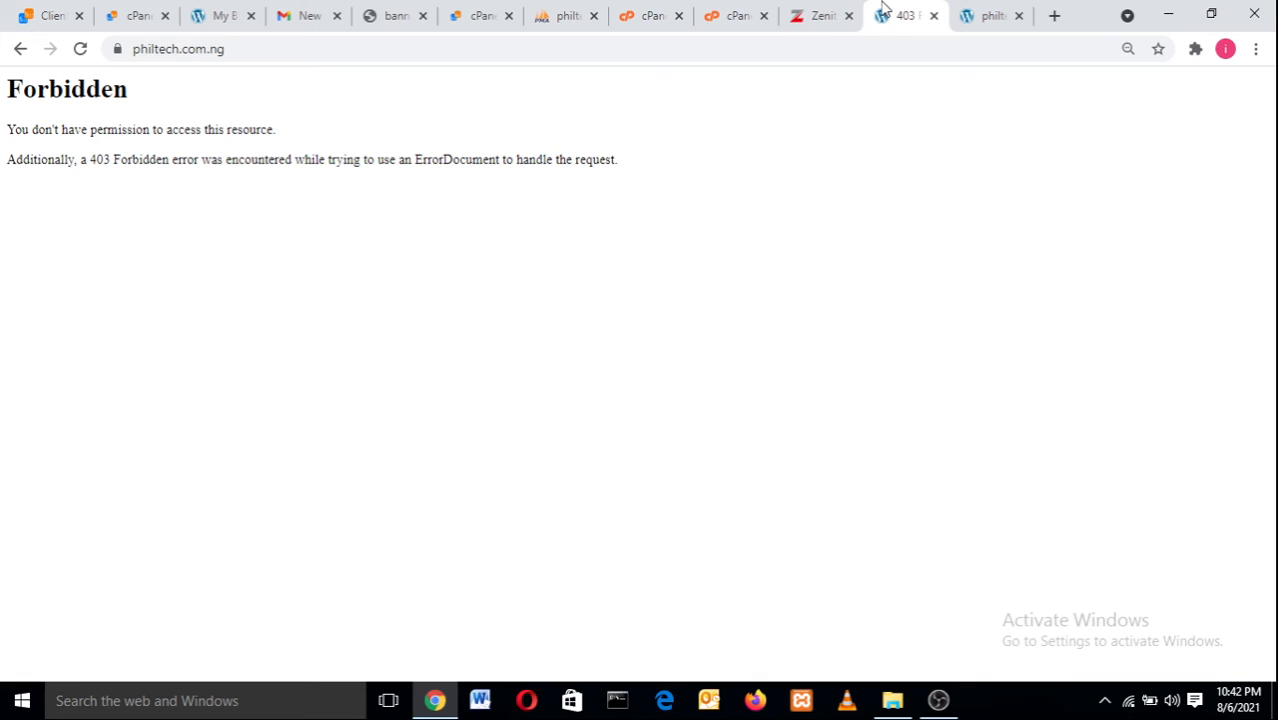
Cycle through the open browser tabs back to the cPanel home dashboard.
left_click(726, 10)
left_click(647, 10)
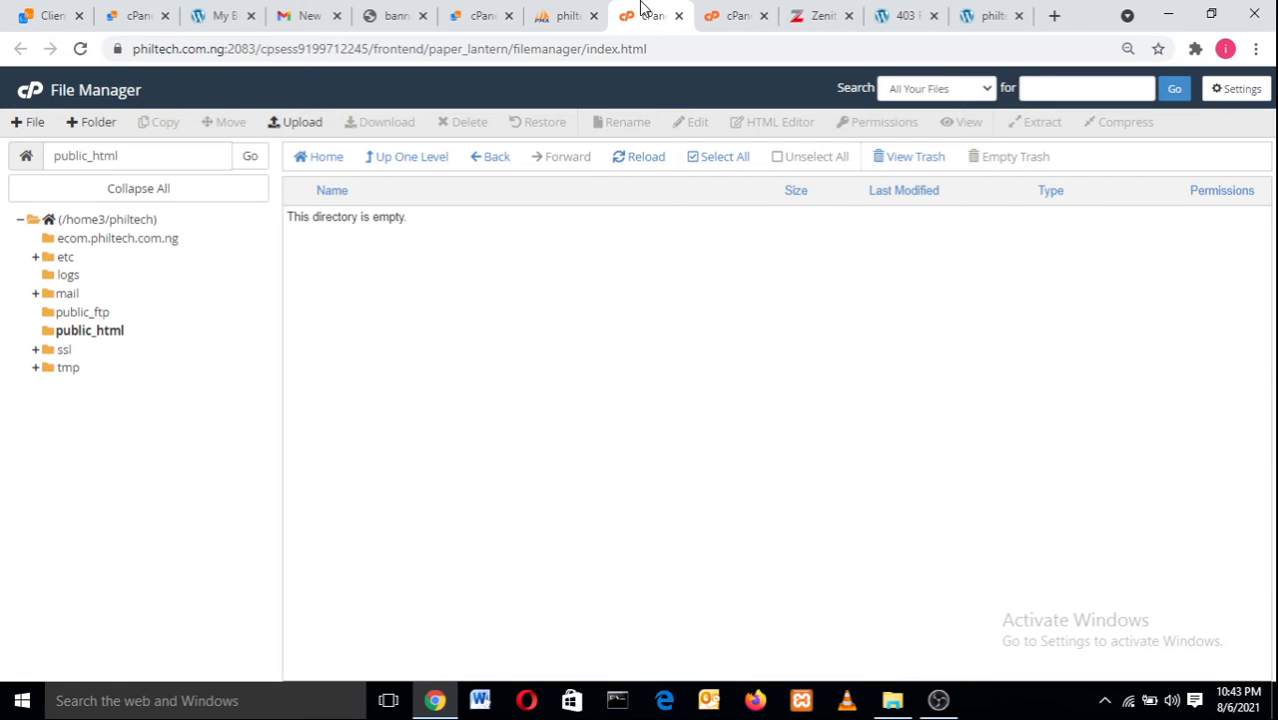
left_click(714, 10)
left_click(405, 12)
left_click(490, 10)
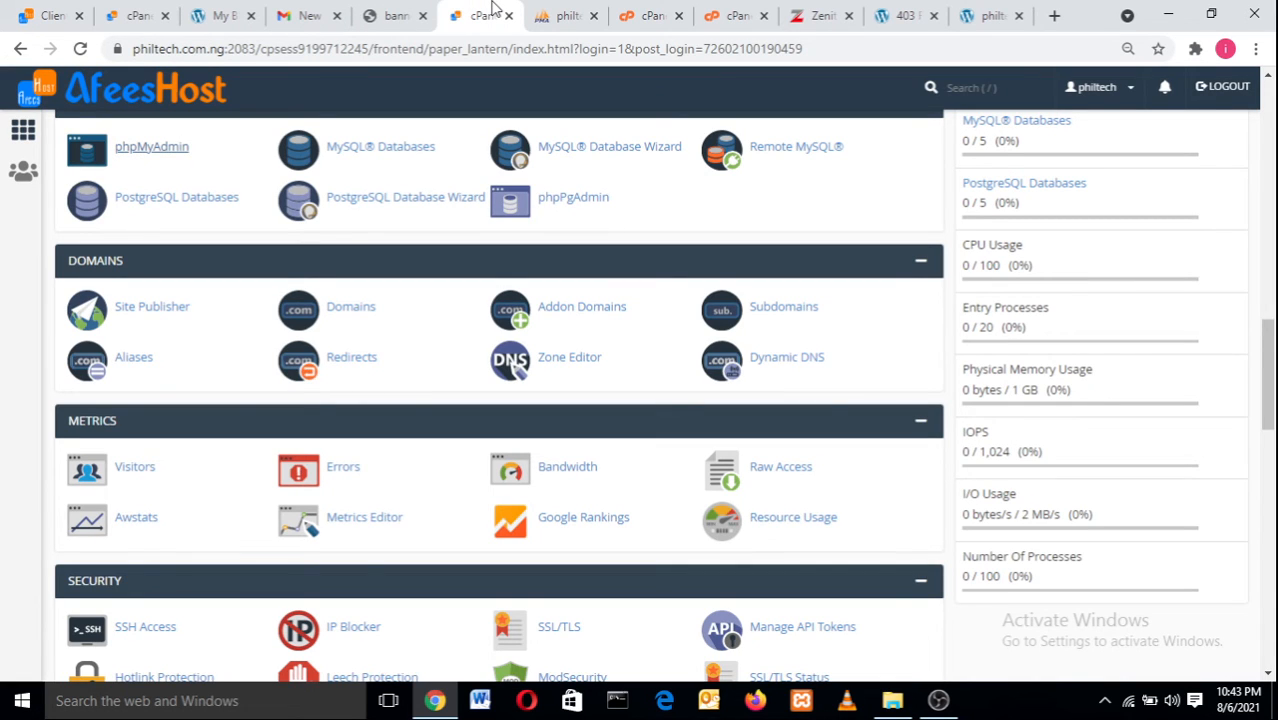
Open the Subdomains page from the dashboard's Domains section.
left_click(784, 307)
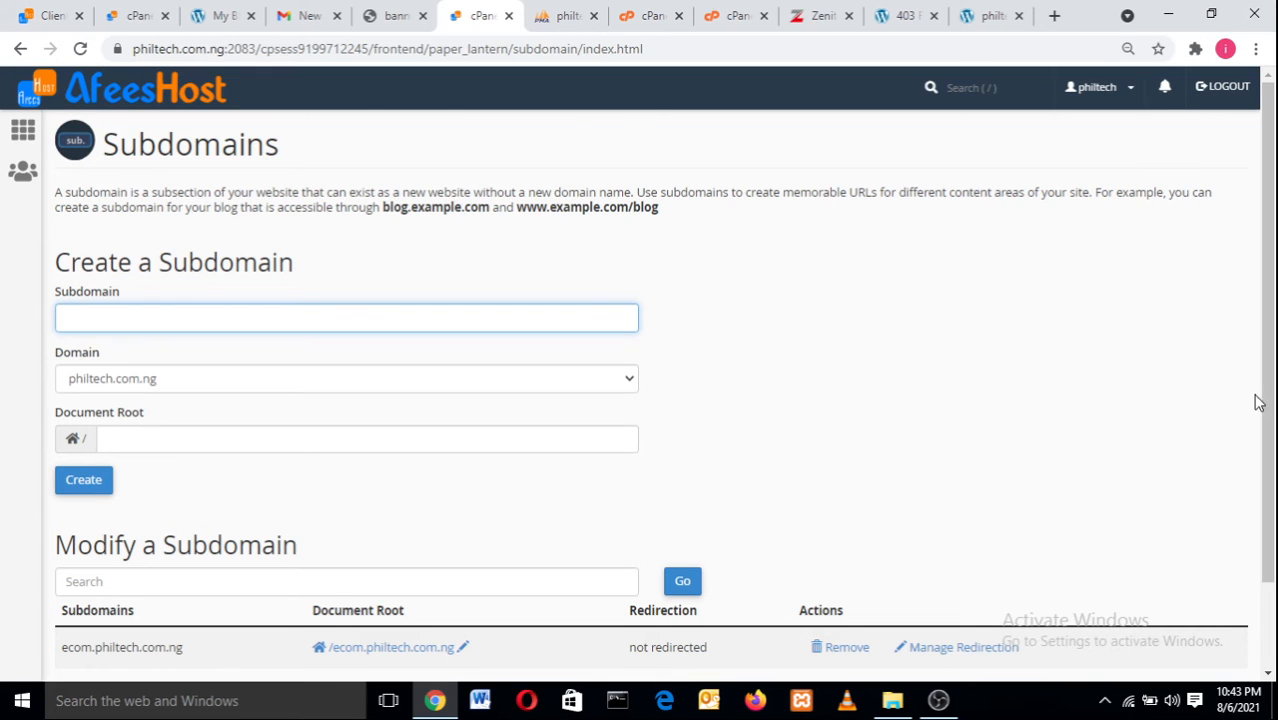
Remove the ecom.philtech.com.ng subdomain and confirm its deletion.
left_click_drag(1267, 405, 1268, 503)
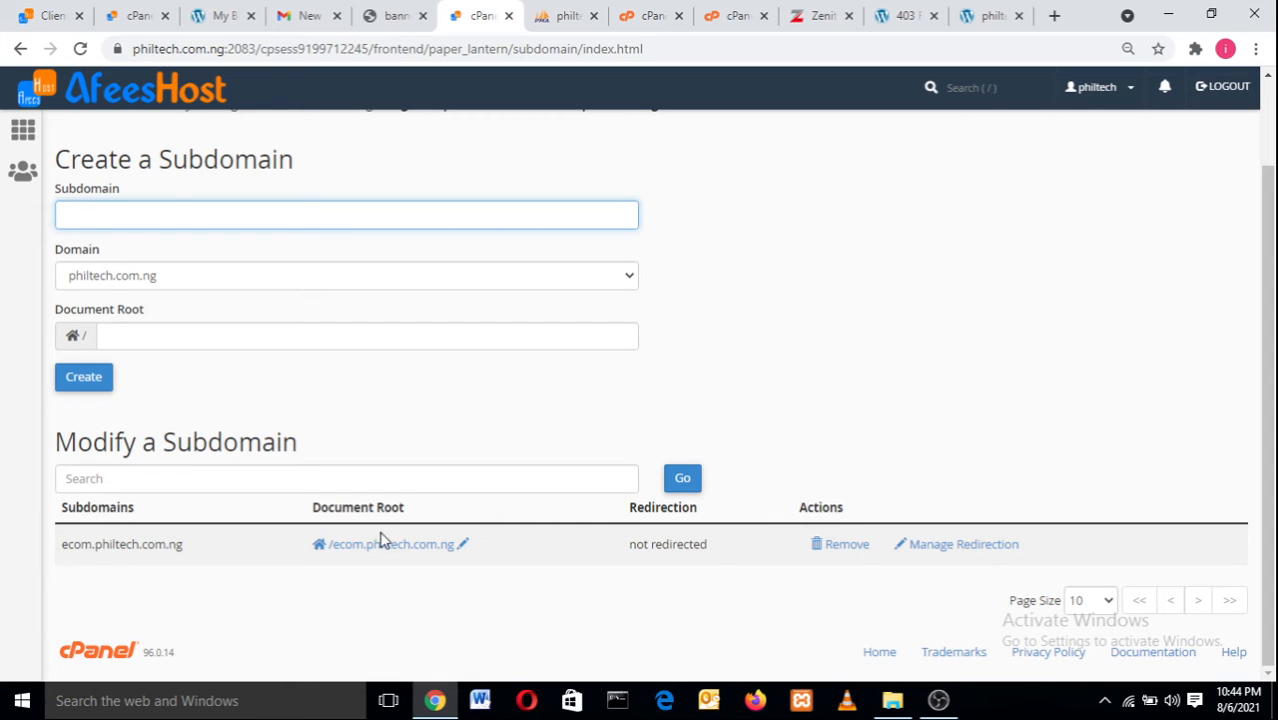
left_click(834, 547)
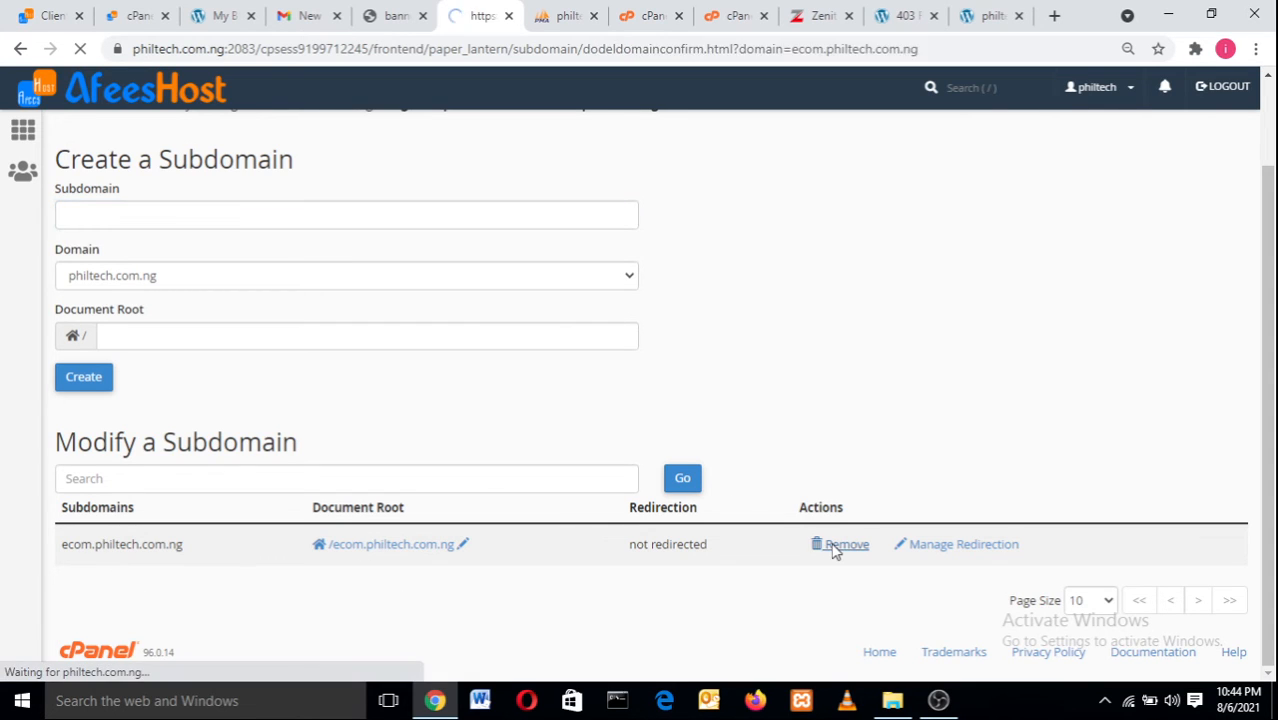
left_click(107, 236)
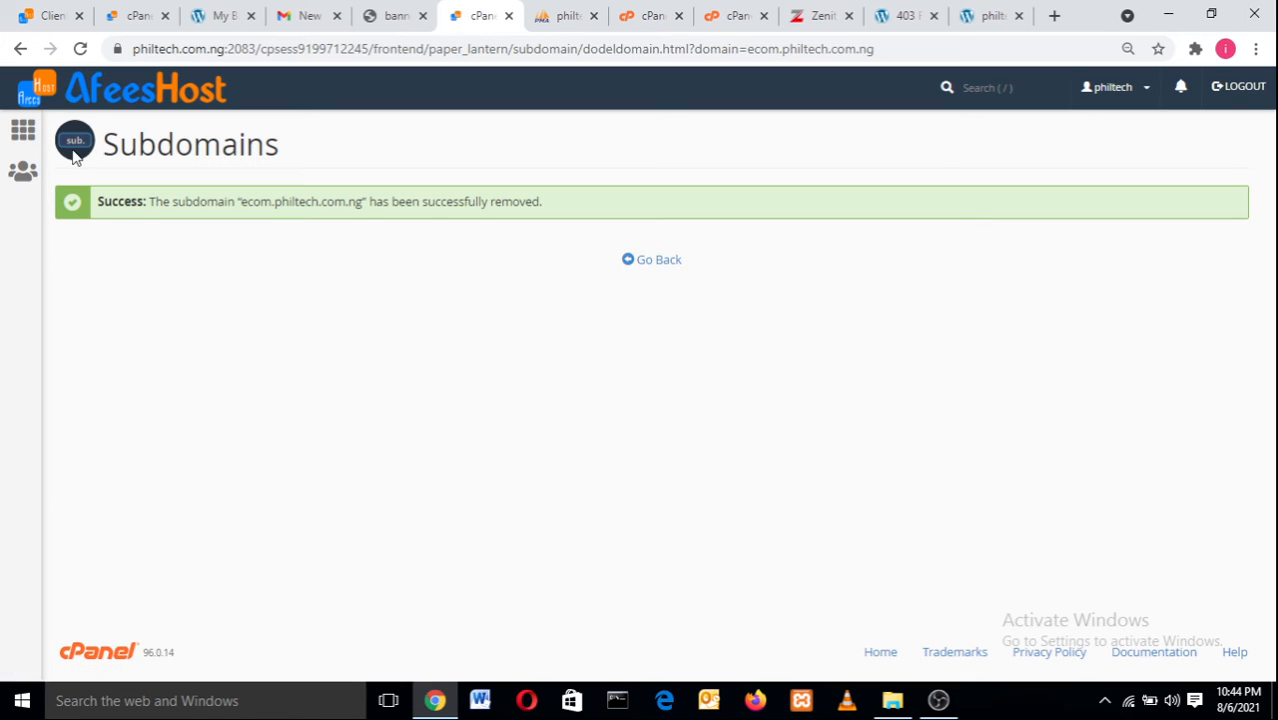
Return to the cPanel home dashboard and open Subdomains, which shows no subdomains configured.
left_click(36, 131)
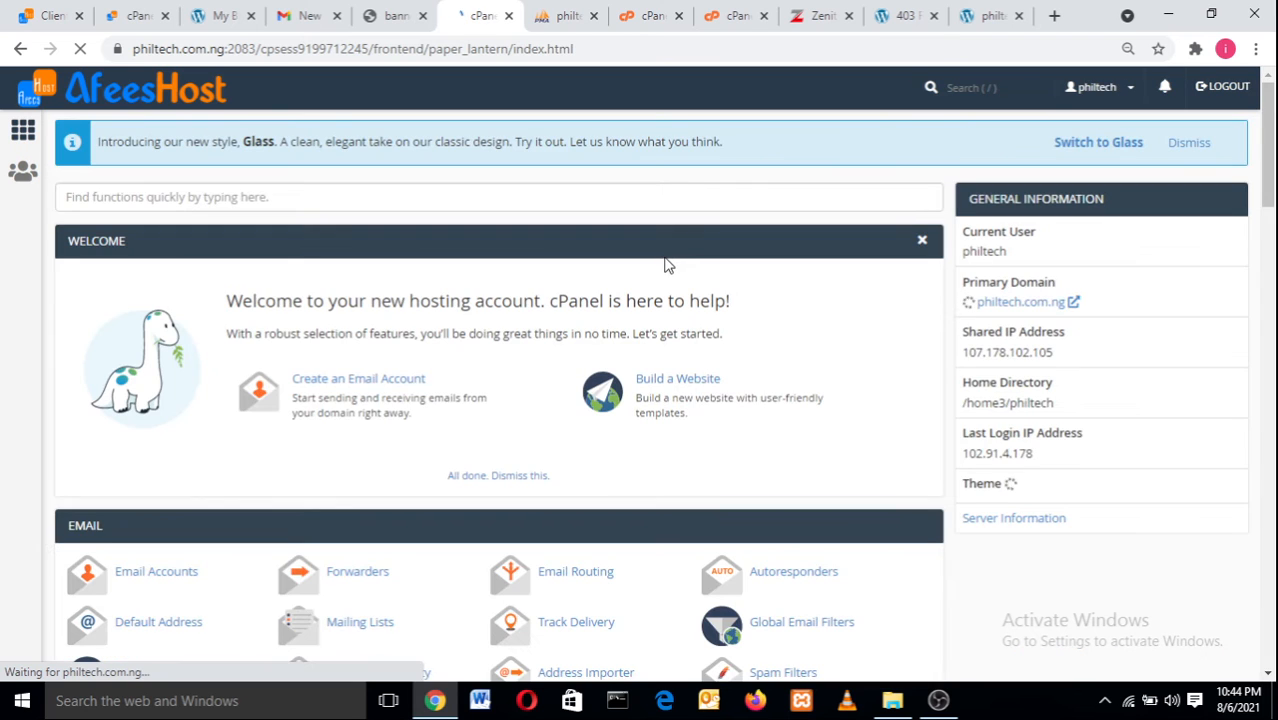
left_click_drag(1273, 157, 1273, 400)
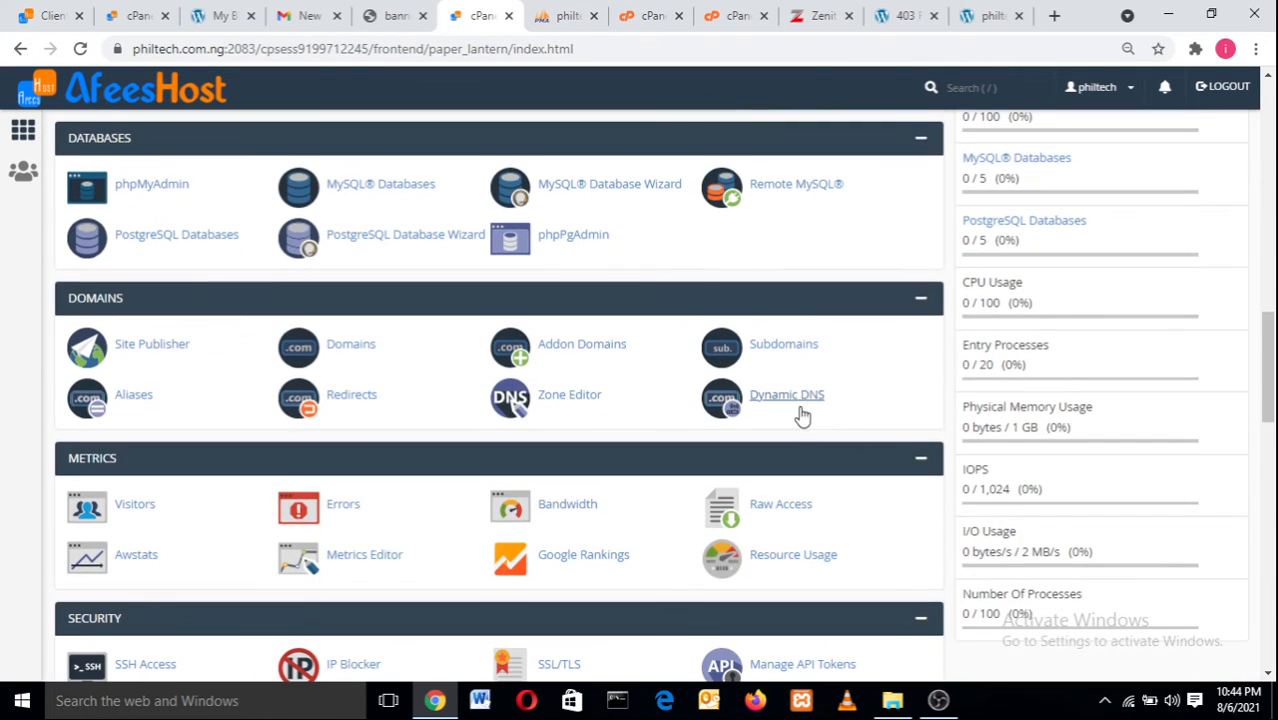
left_click(781, 345)
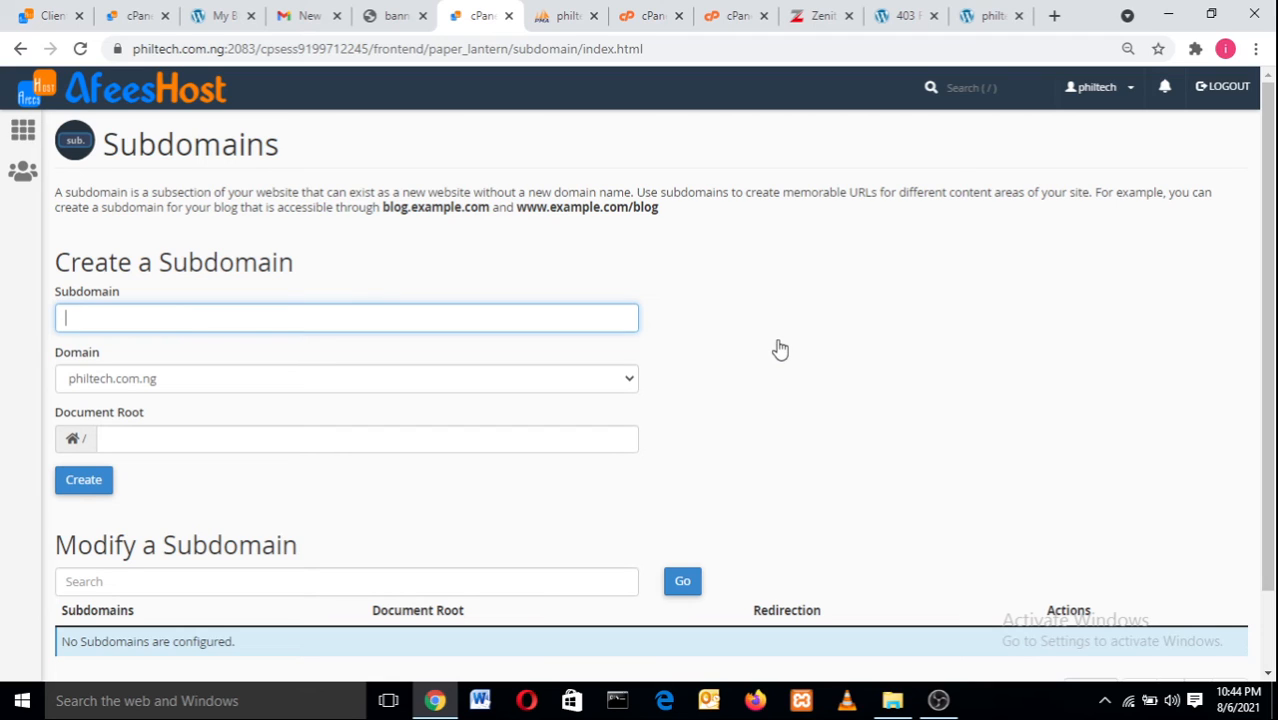
Create the subdomain 'company' (company.philtech.com.ng) and go back to the subdomain list.
type("company")
left_click(79, 483)
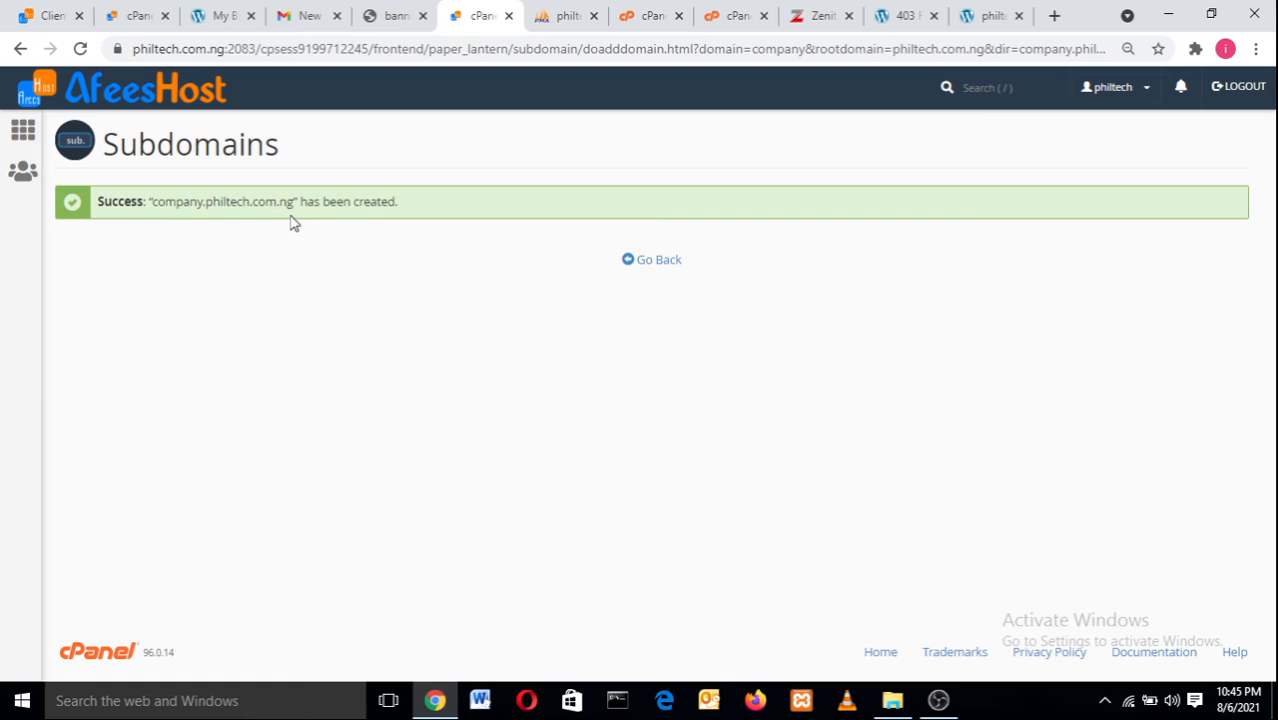
left_click(648, 262)
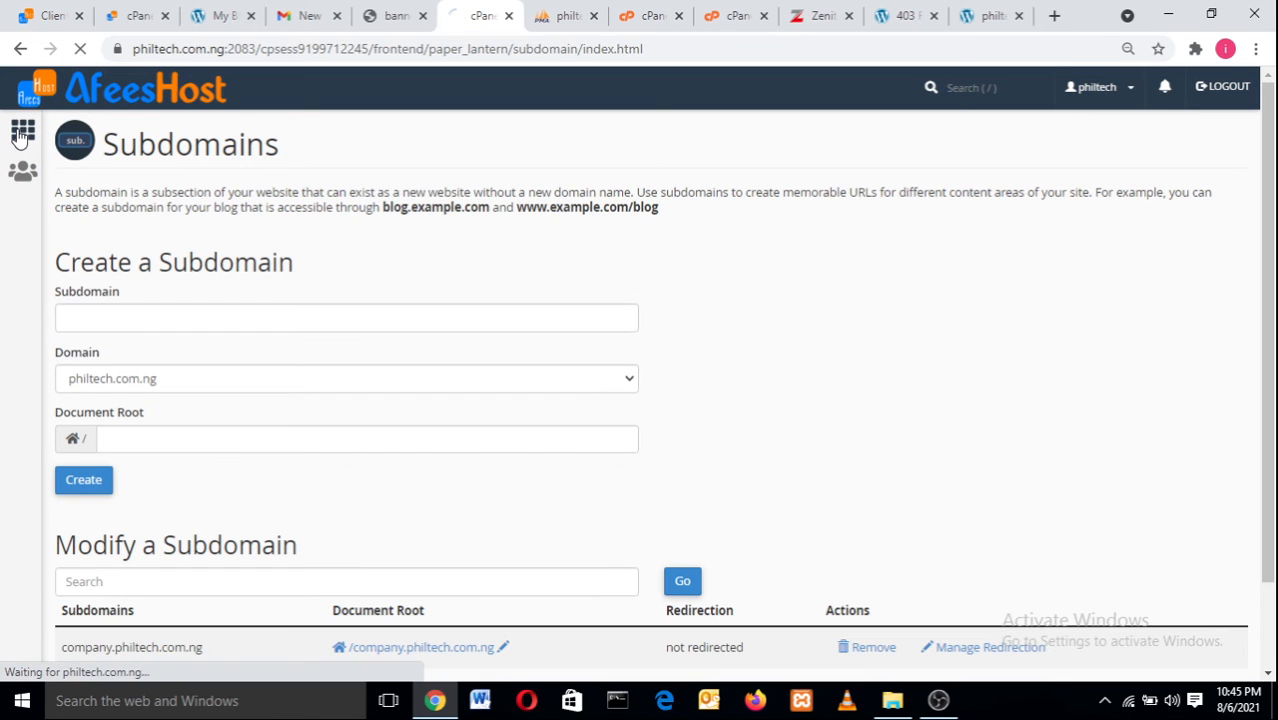
left_click(20, 138)
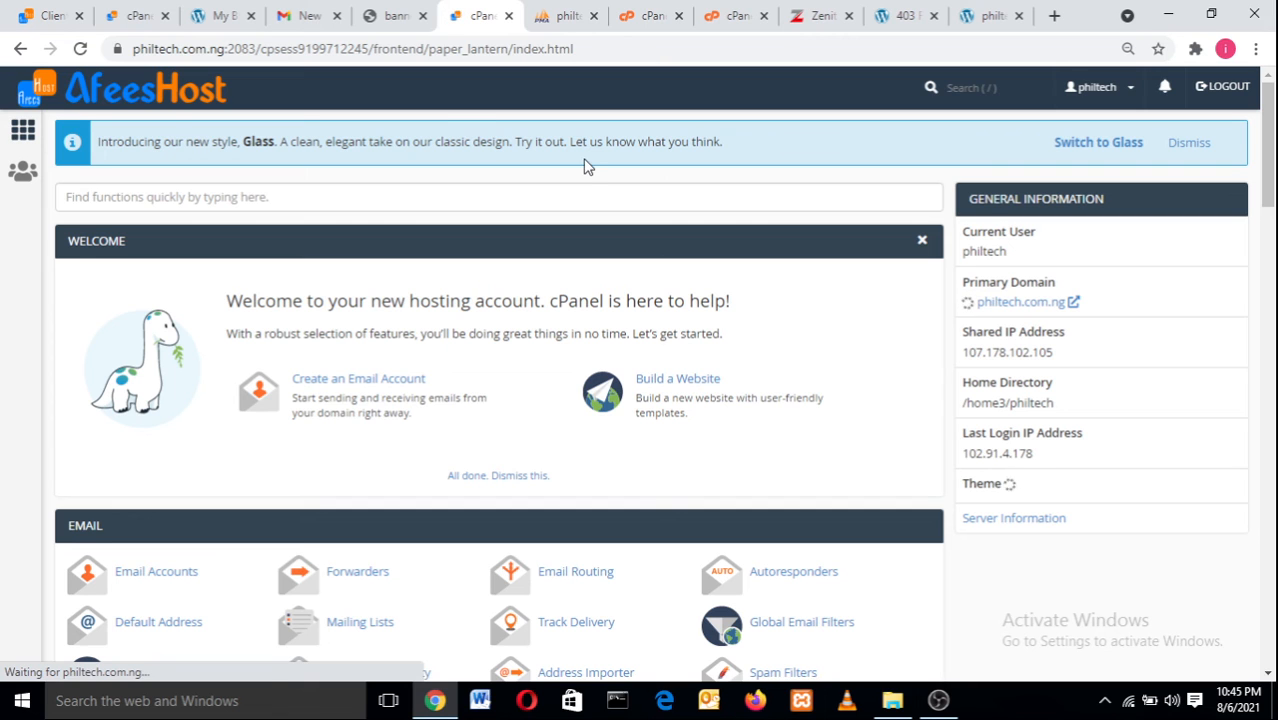
scroll(1266, 272, "down", 2)
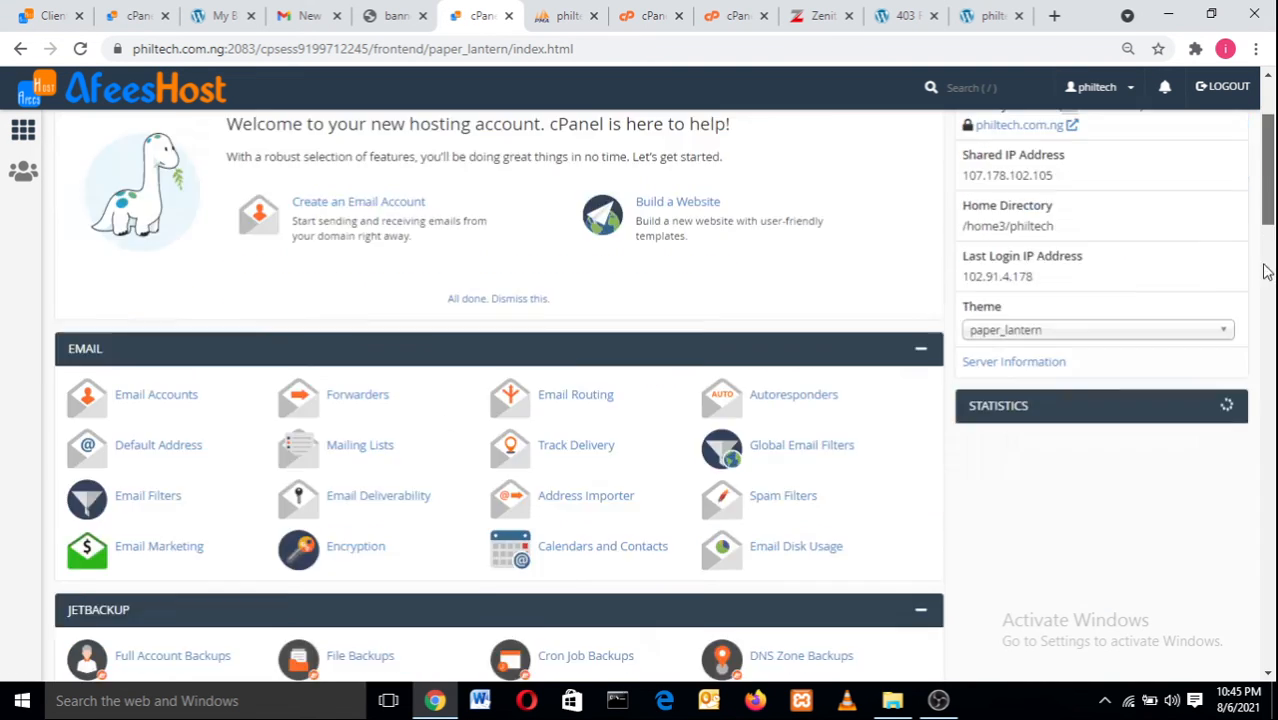
scroll(1266, 272, "down", 10)
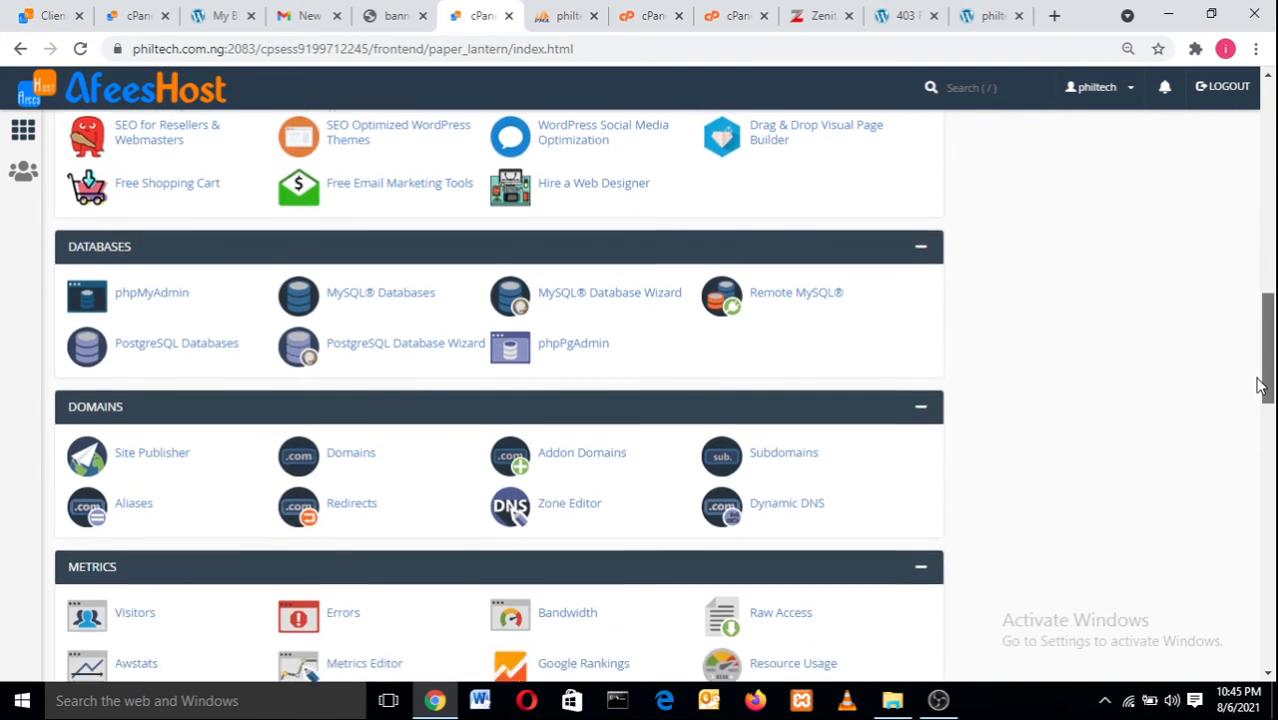
left_click_drag(1259, 380, 1259, 410)
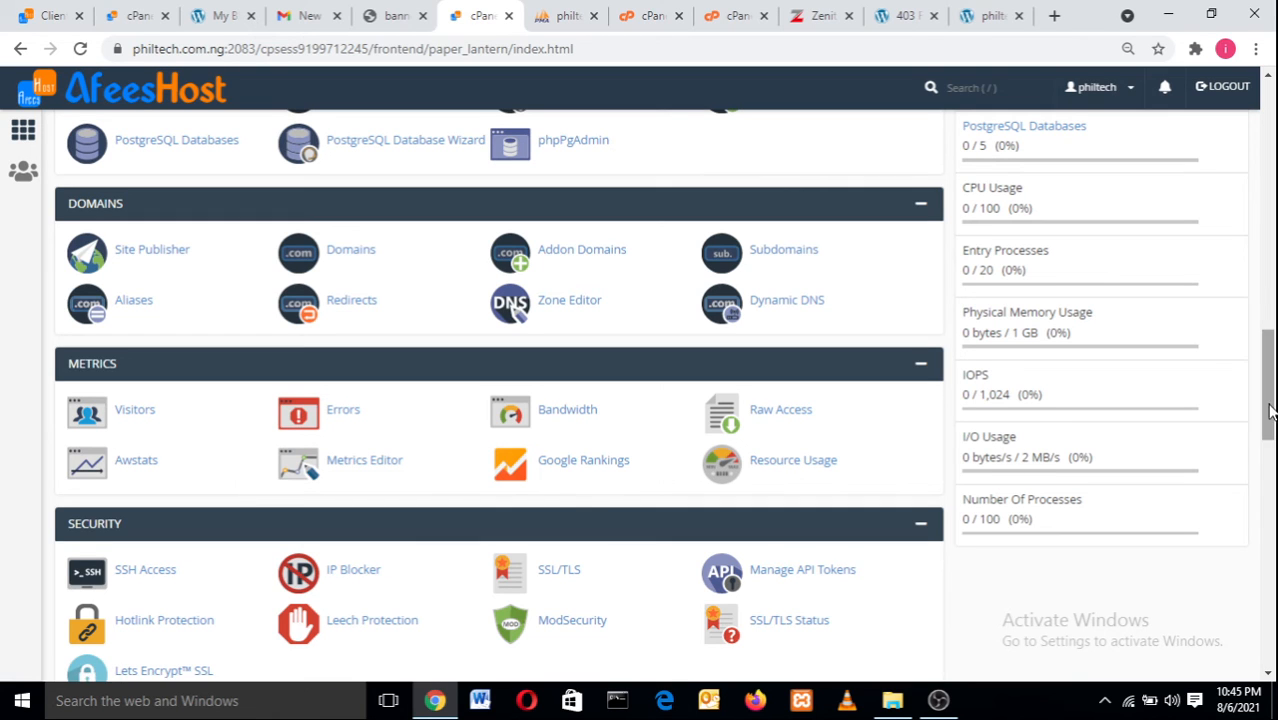
left_click_drag(1270, 410, 1270, 416)
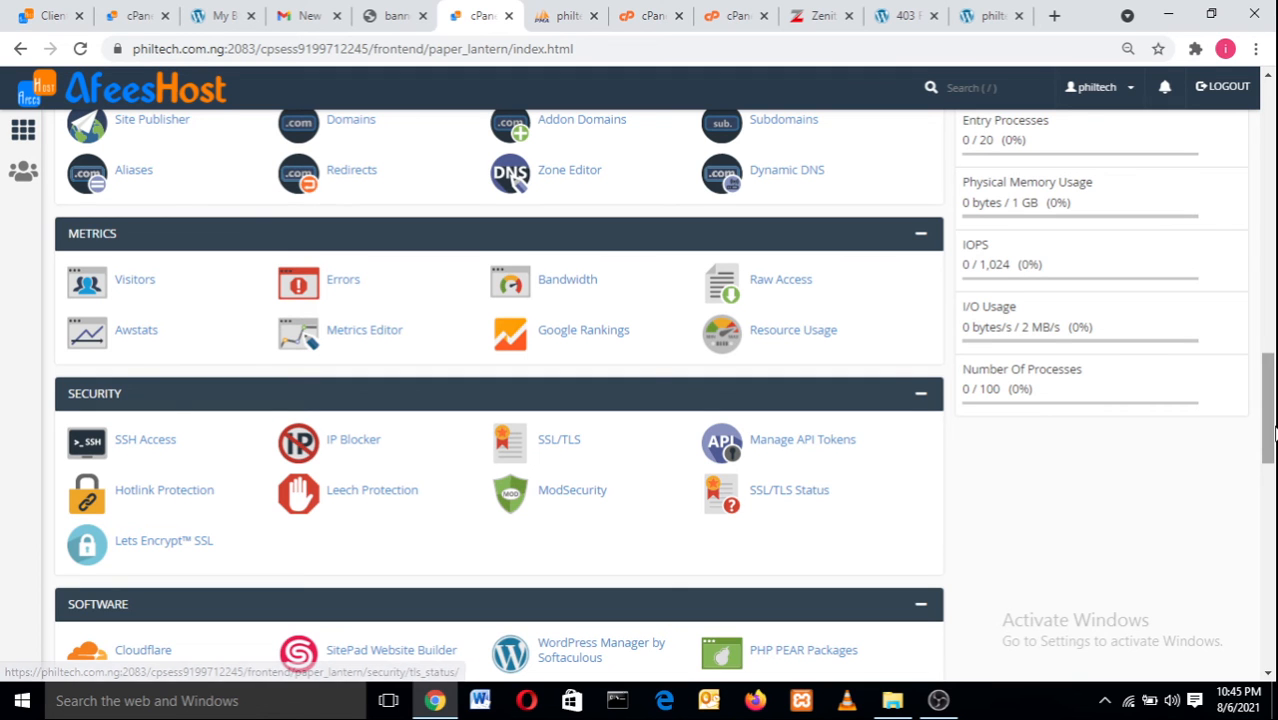
left_click_drag(1274, 433, 1274, 372)
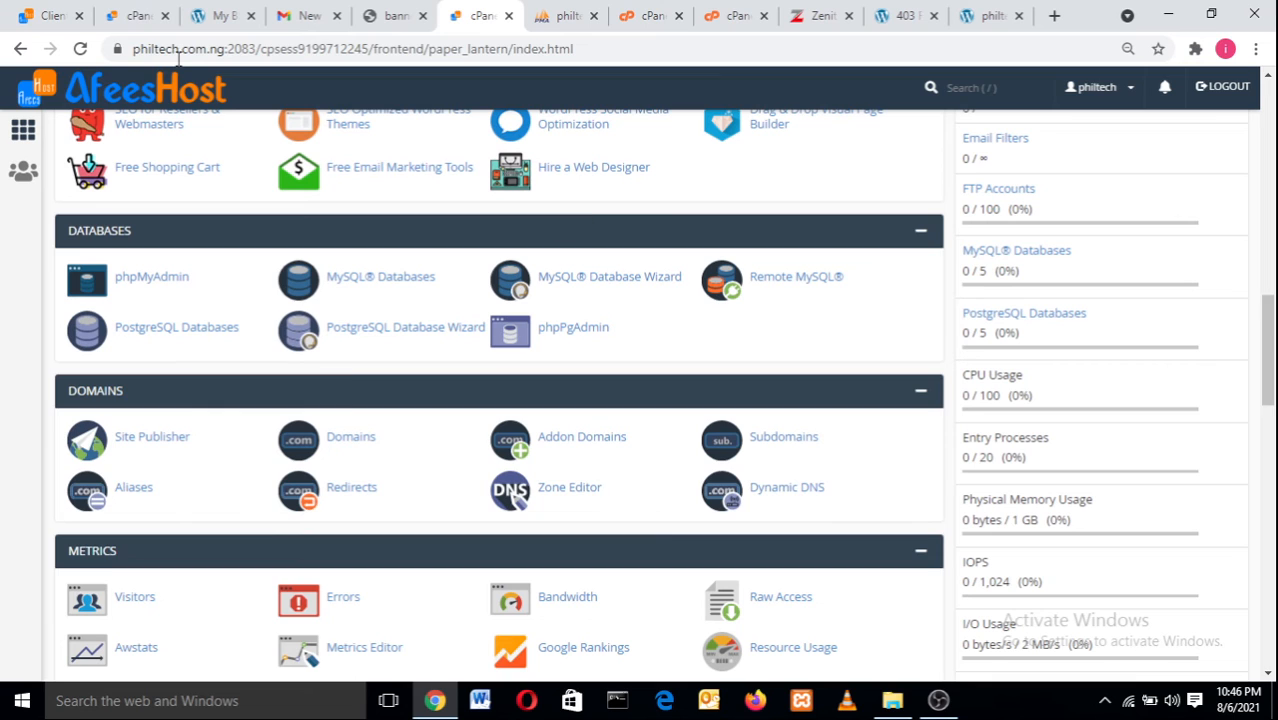
left_click(117, 49)
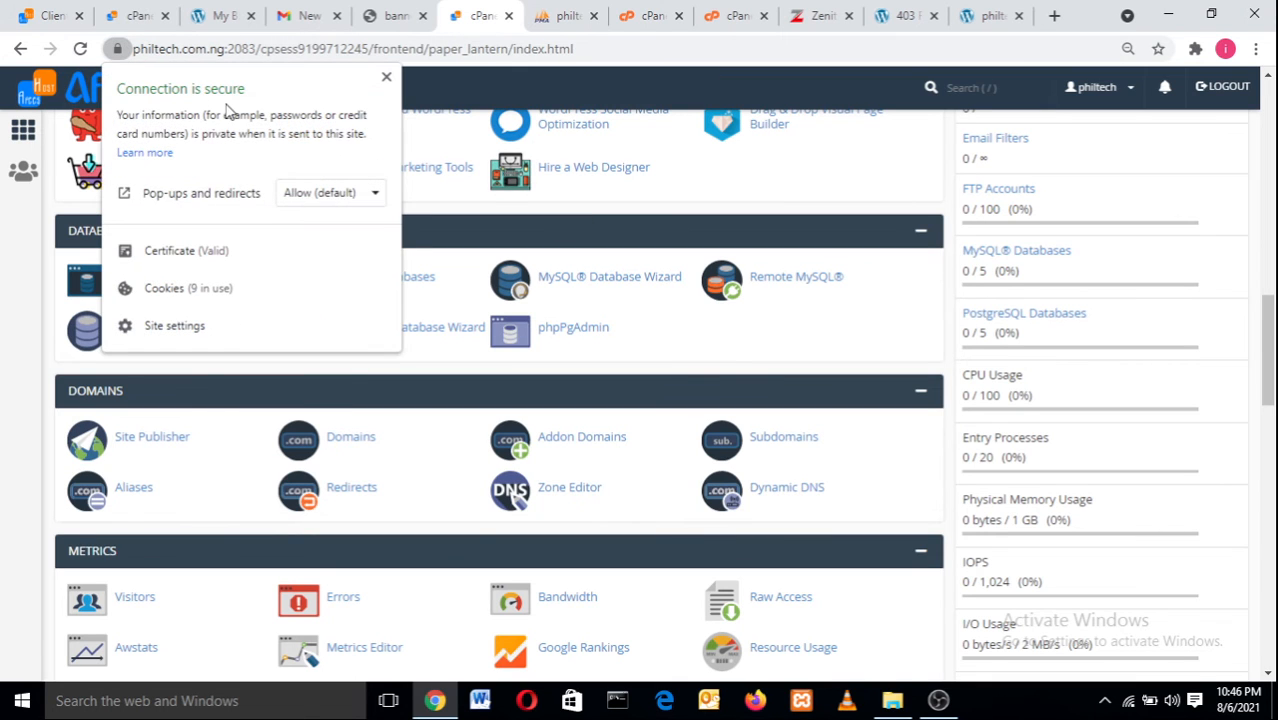
left_click(111, 53)
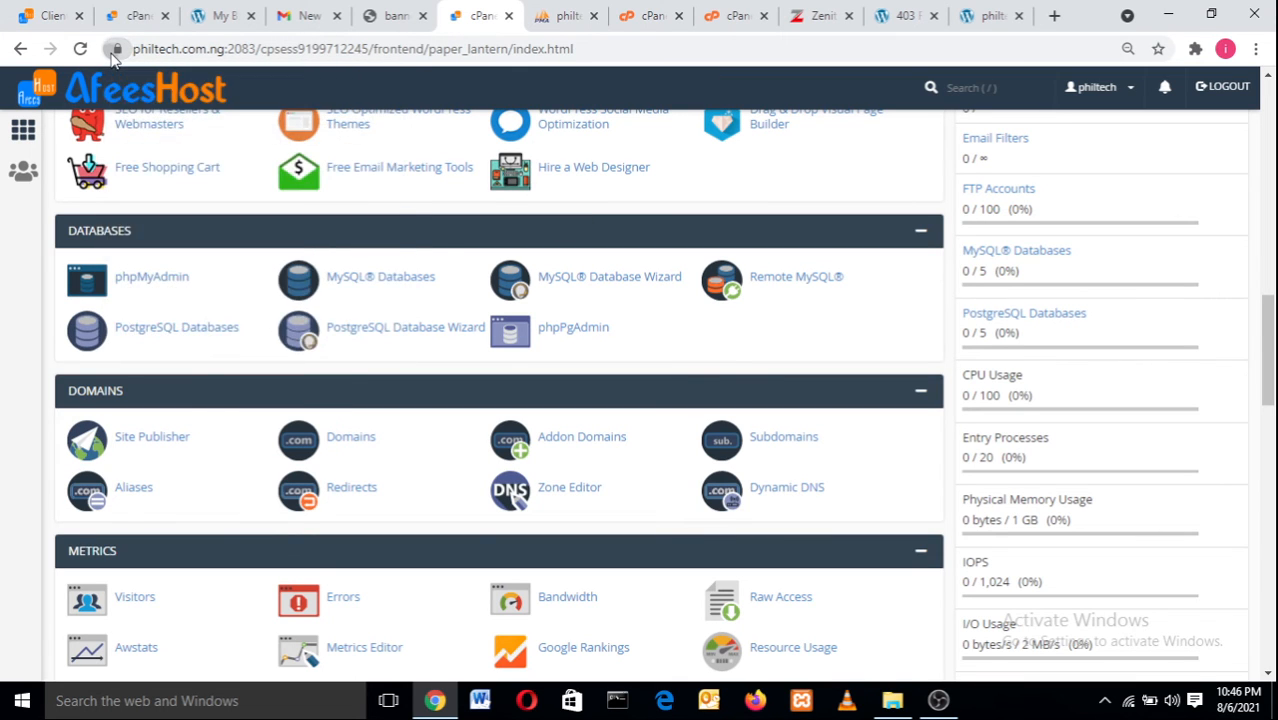
left_click(111, 53)
left_click(111, 53)
Open a new tab with sweetbitescargo.com.ng in the address bar, then return to the philtechs blog tab.
left_click(1052, 16)
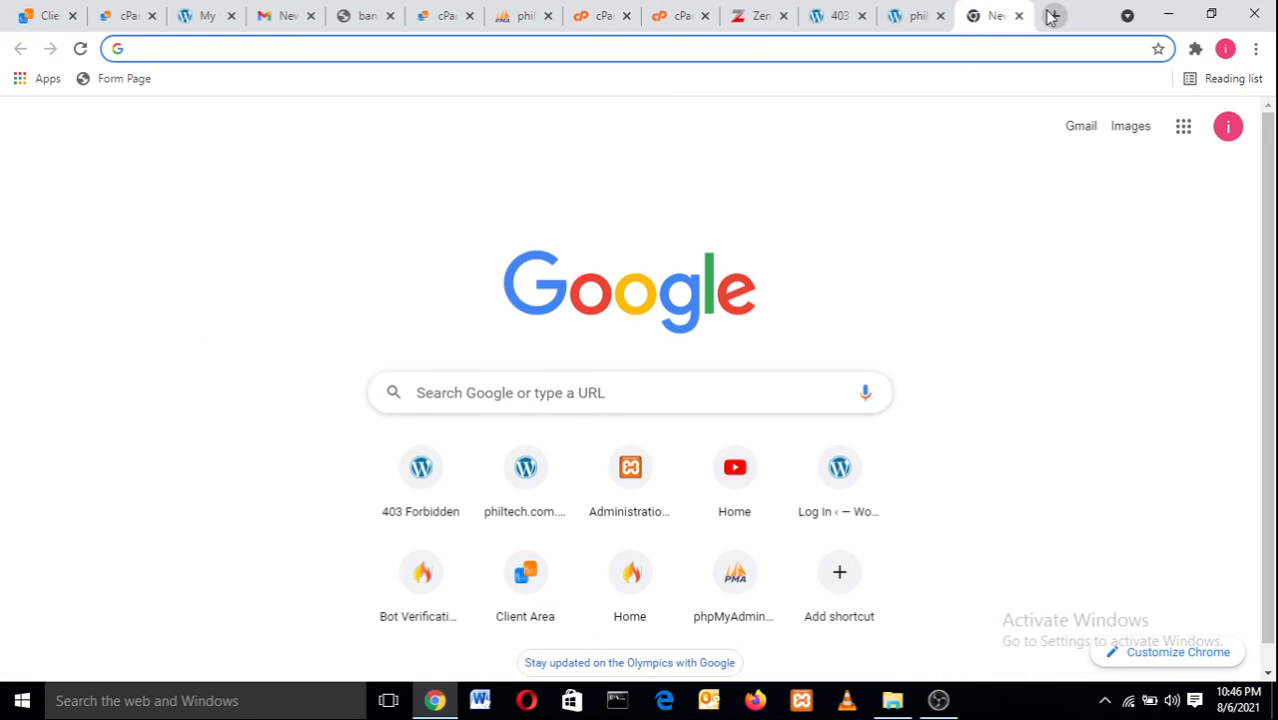
type("sw")
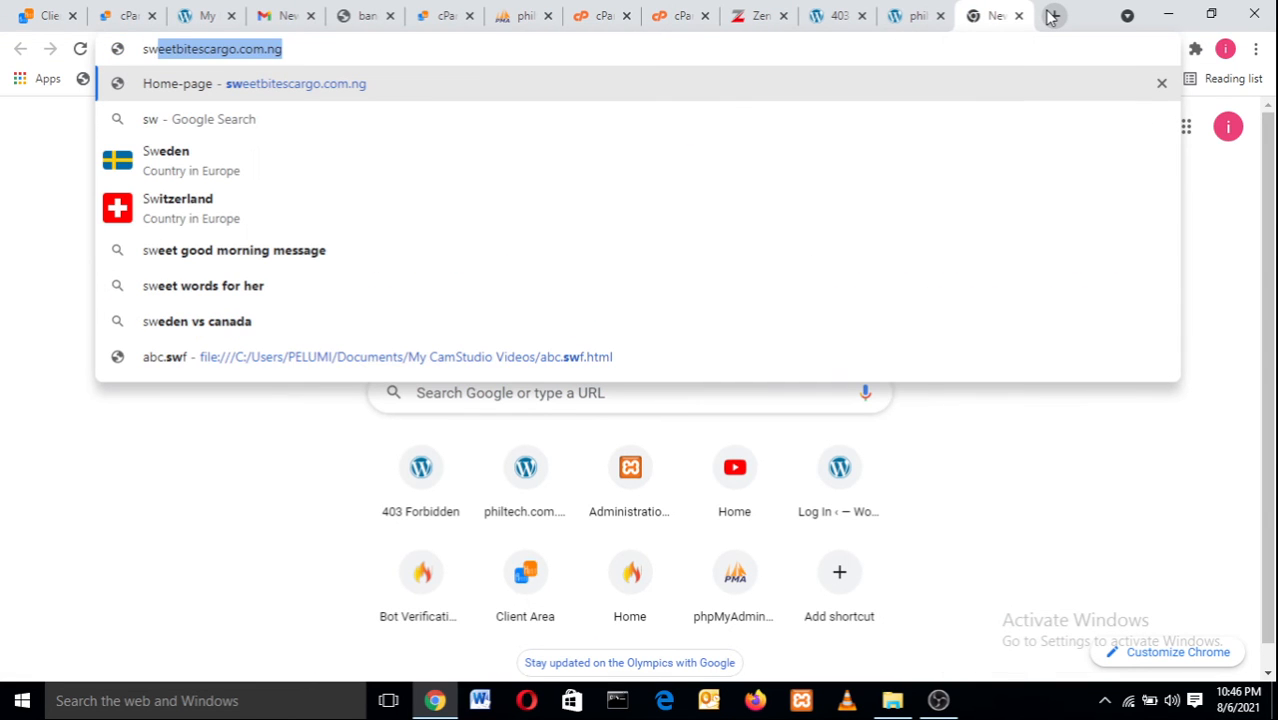
key("Right")
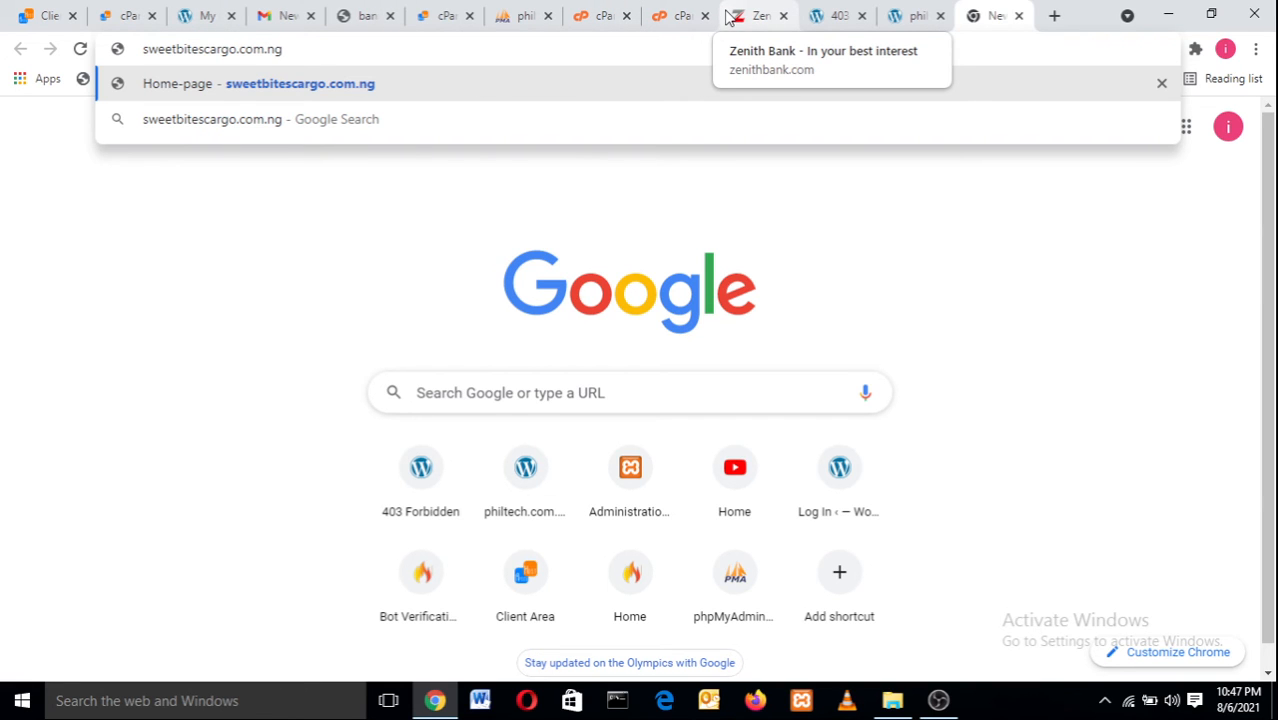
left_click(895, 12)
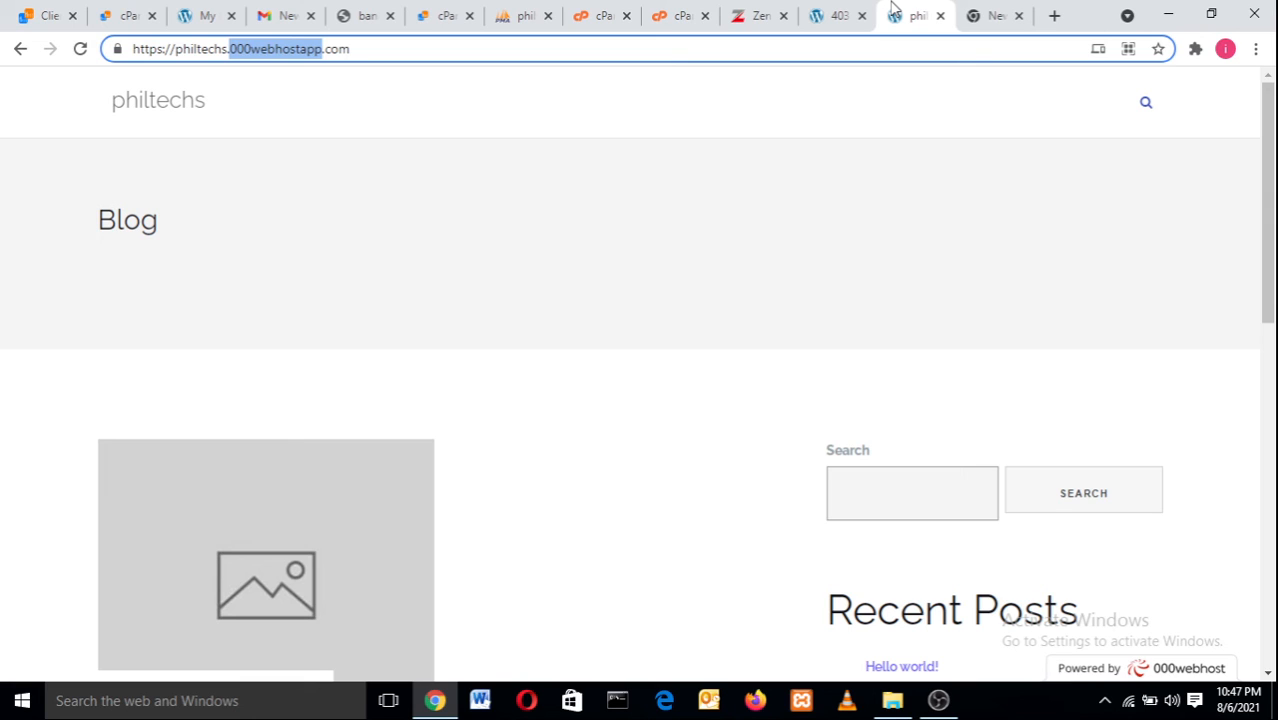
Load hottestnews.com.ng in the philtechs tab and view its secure connection details.
left_click(403, 55)
key("ctrl+a")
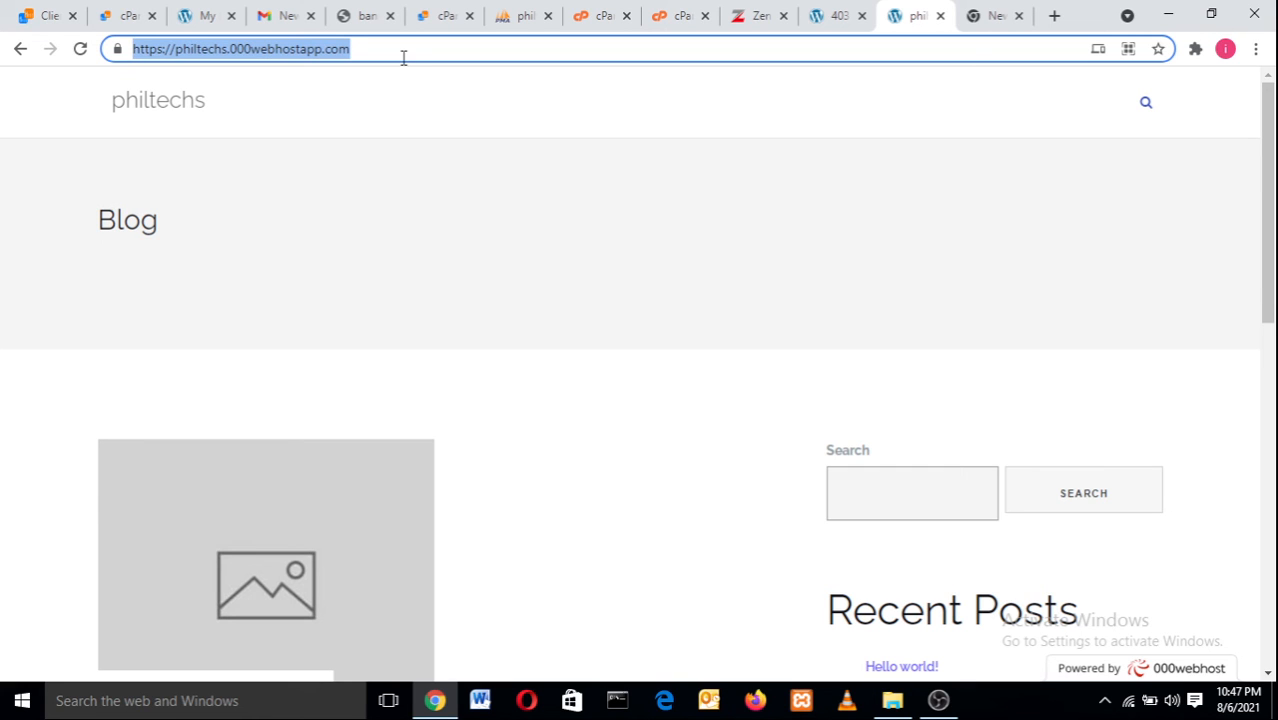
key("BackSpace")
type("ho")
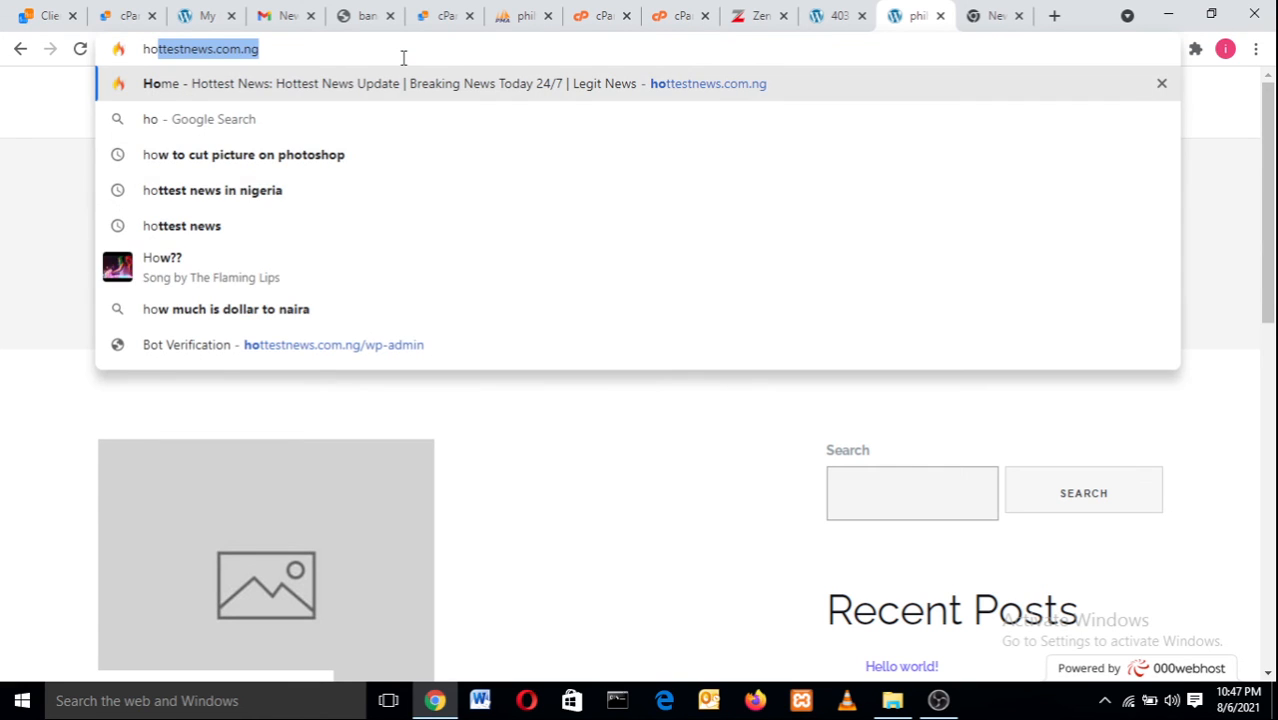
key("Return")
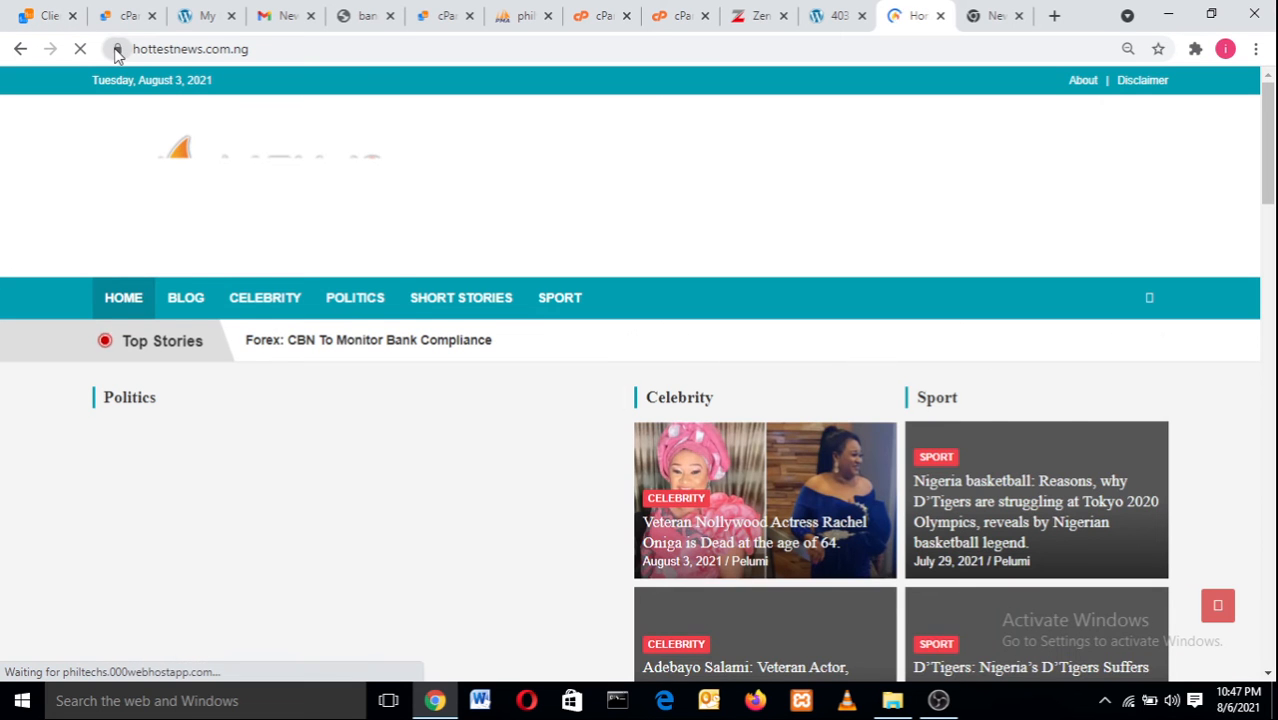
left_click(117, 50)
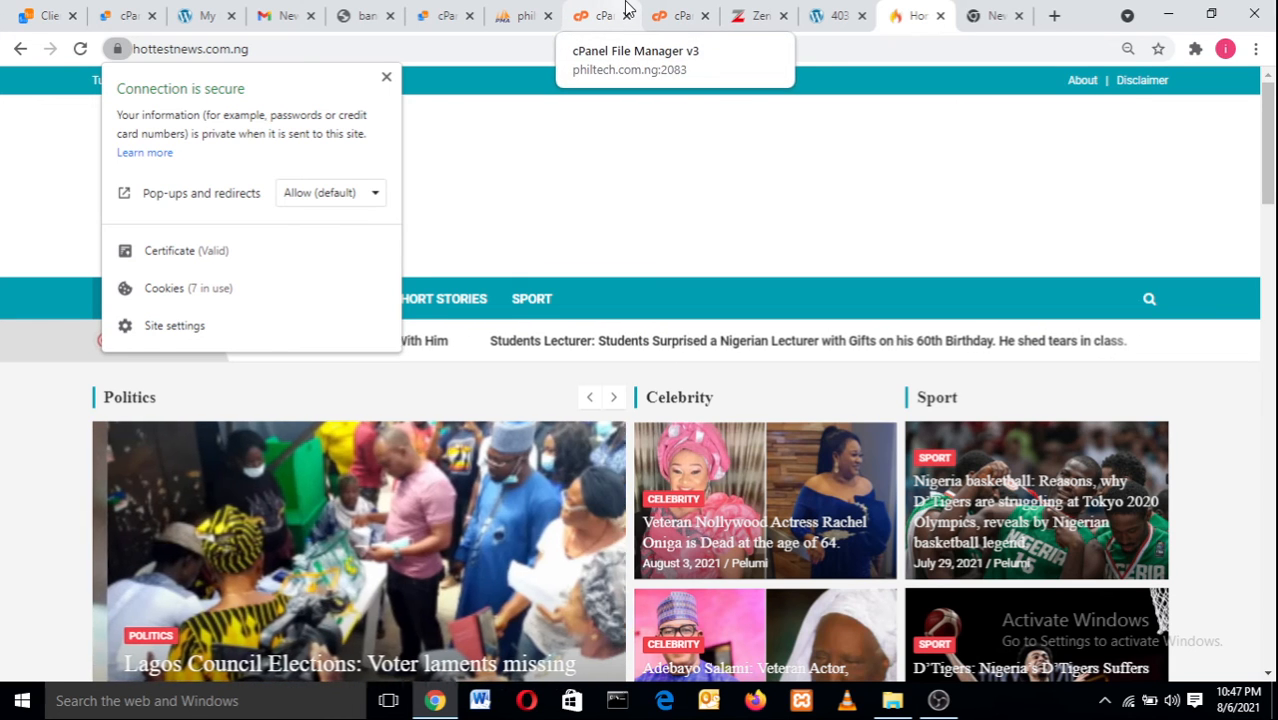
Switch to the cPanel File Manager tab and glance at its connection details.
left_click(680, 15)
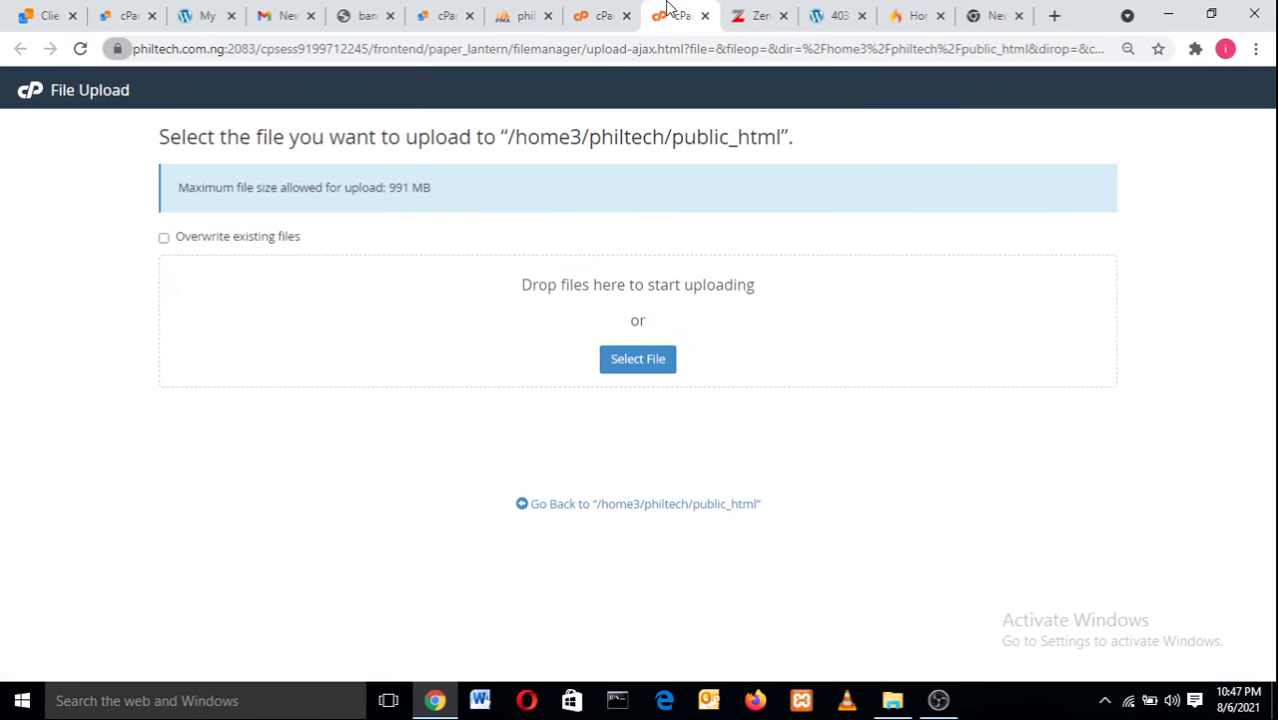
left_click(607, 10)
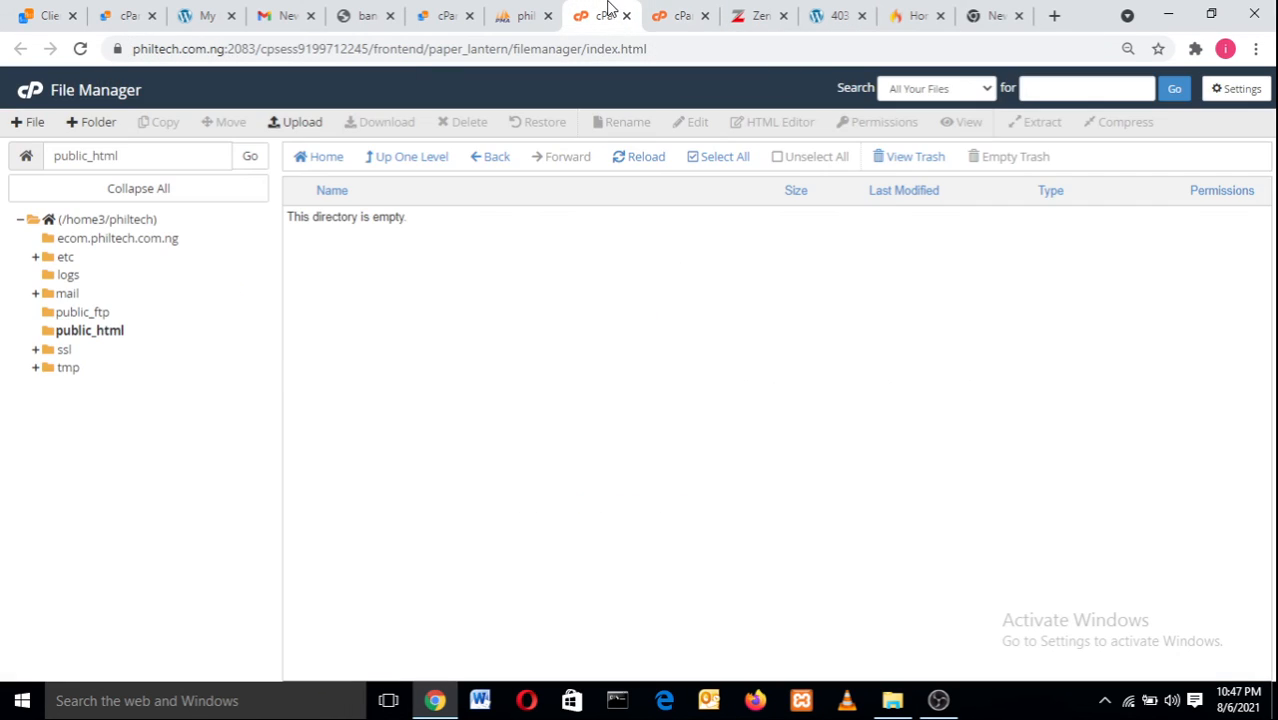
left_click(118, 49)
left_click(116, 49)
Load sweetbitescargo.com.ng in its tab and inspect its Not secure connection details.
left_click(116, 49)
left_click(1010, 10)
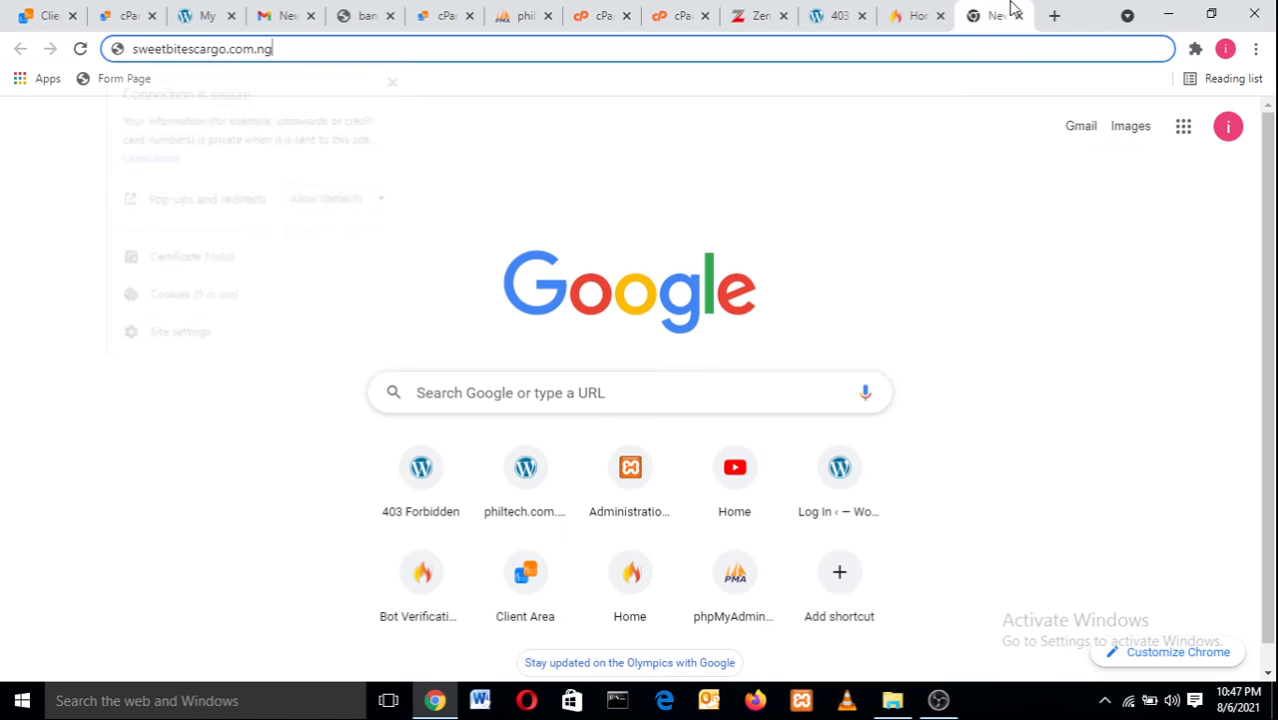
key("Return")
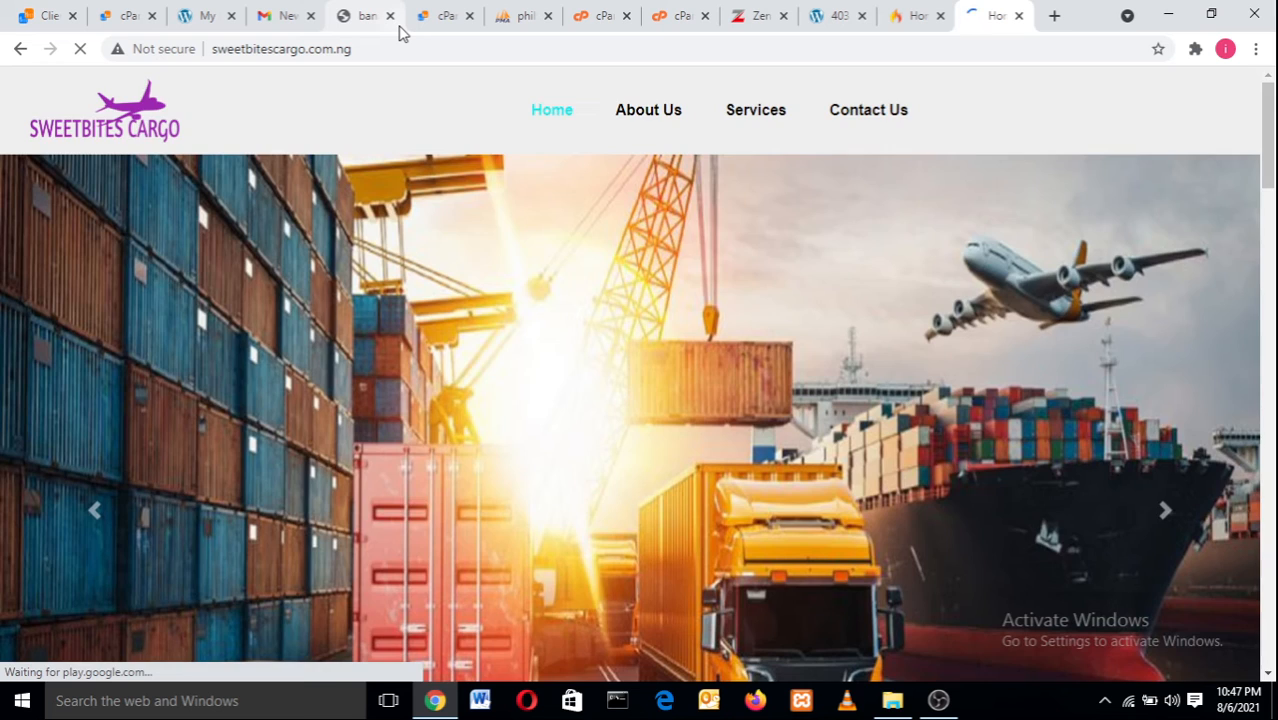
left_click(137, 52)
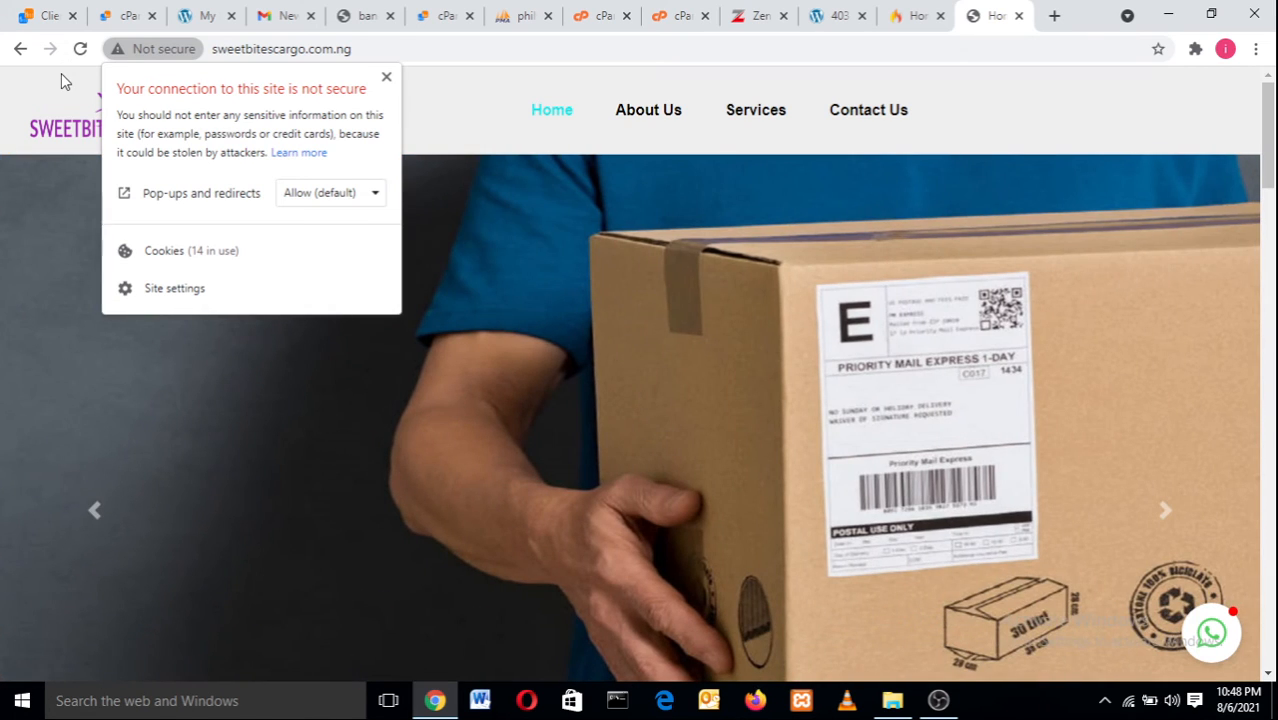
left_click(61, 73)
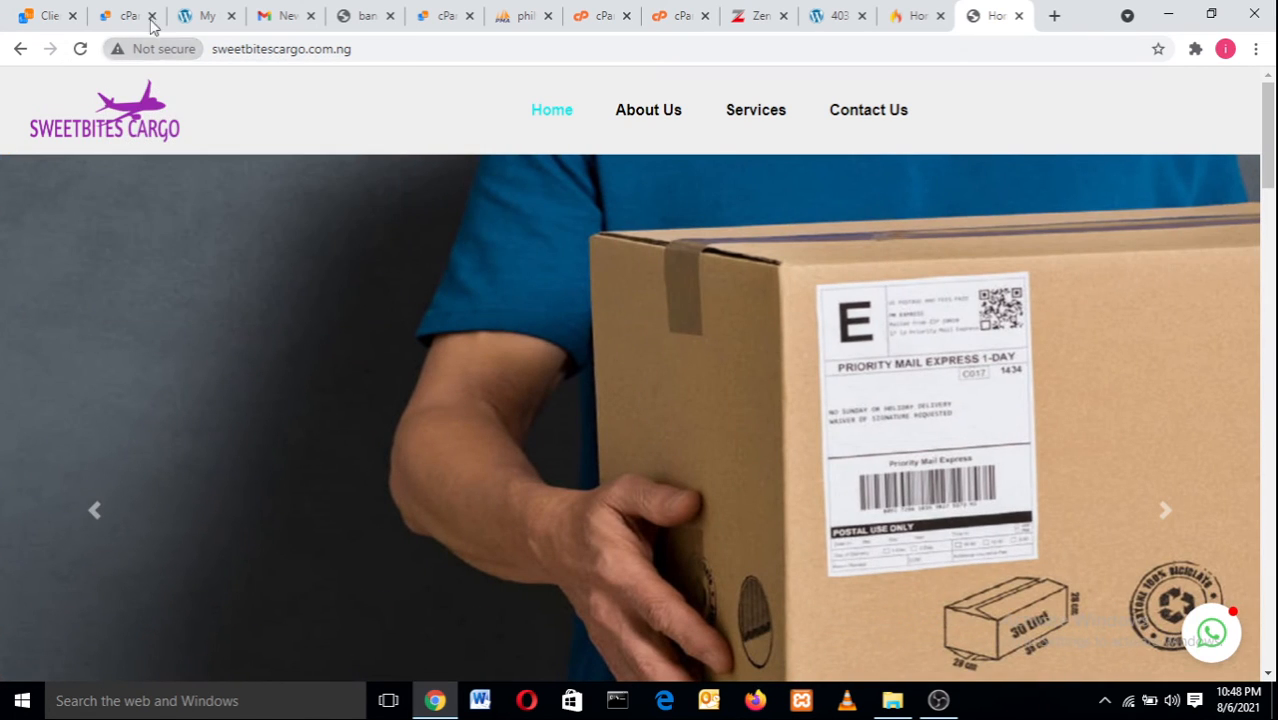
Review the cargo site's Not secure warning again while scrolling down to About Us.
left_click(166, 50)
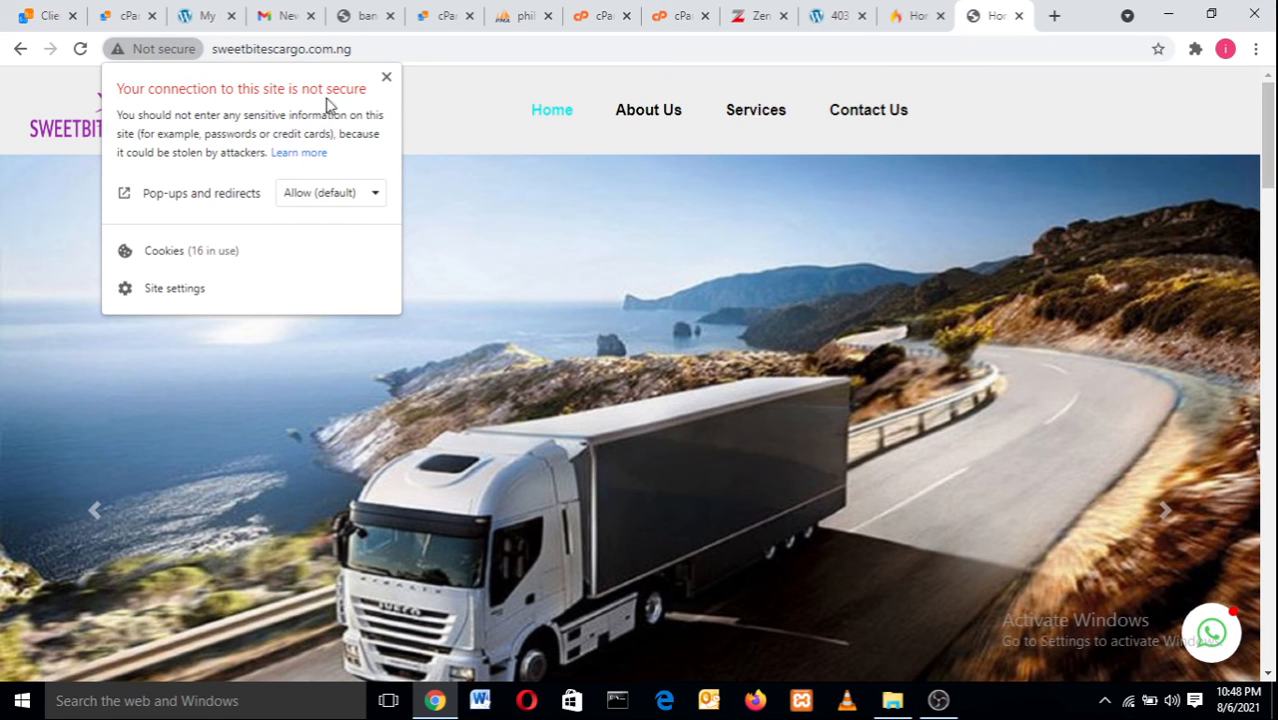
left_click(386, 77)
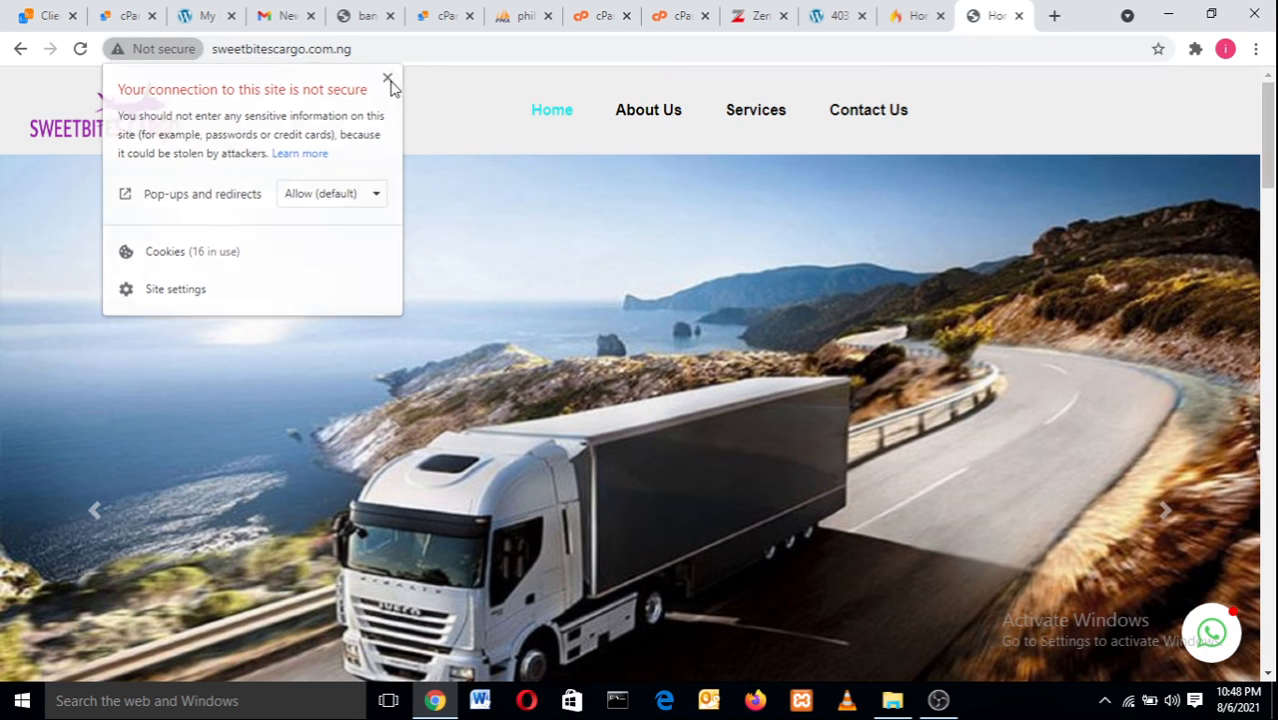
left_click(154, 50)
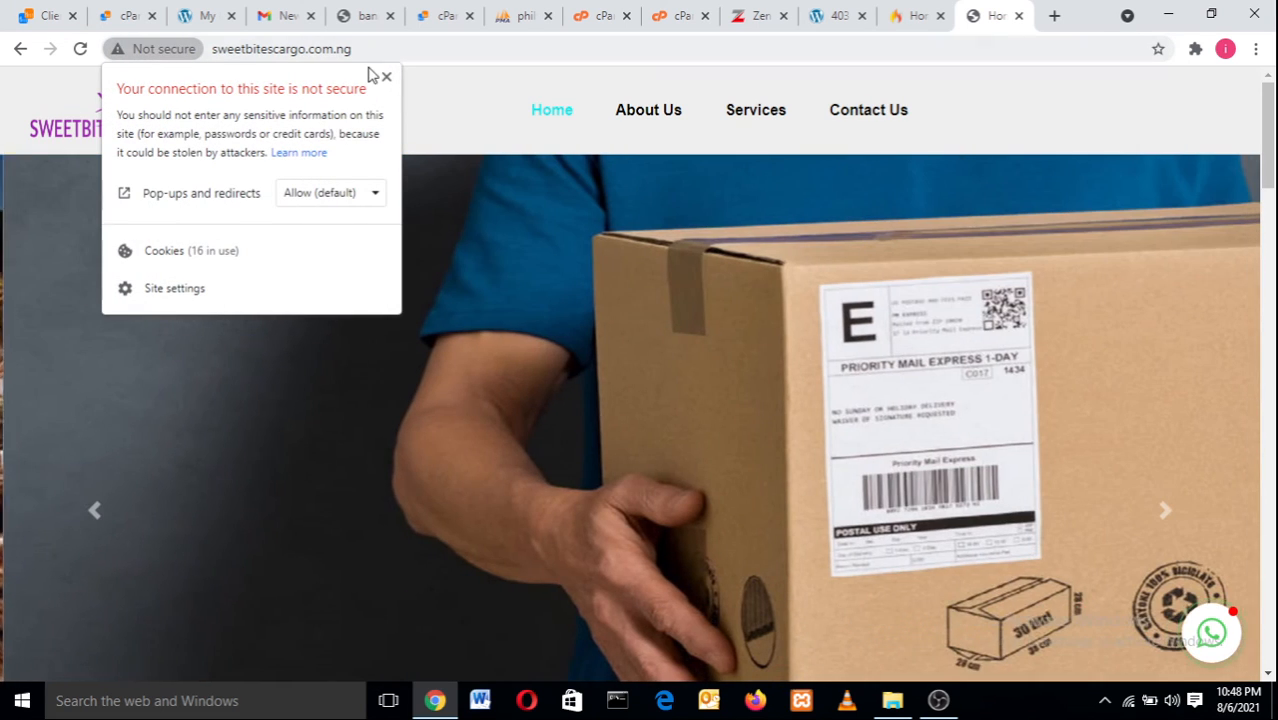
left_click(386, 77)
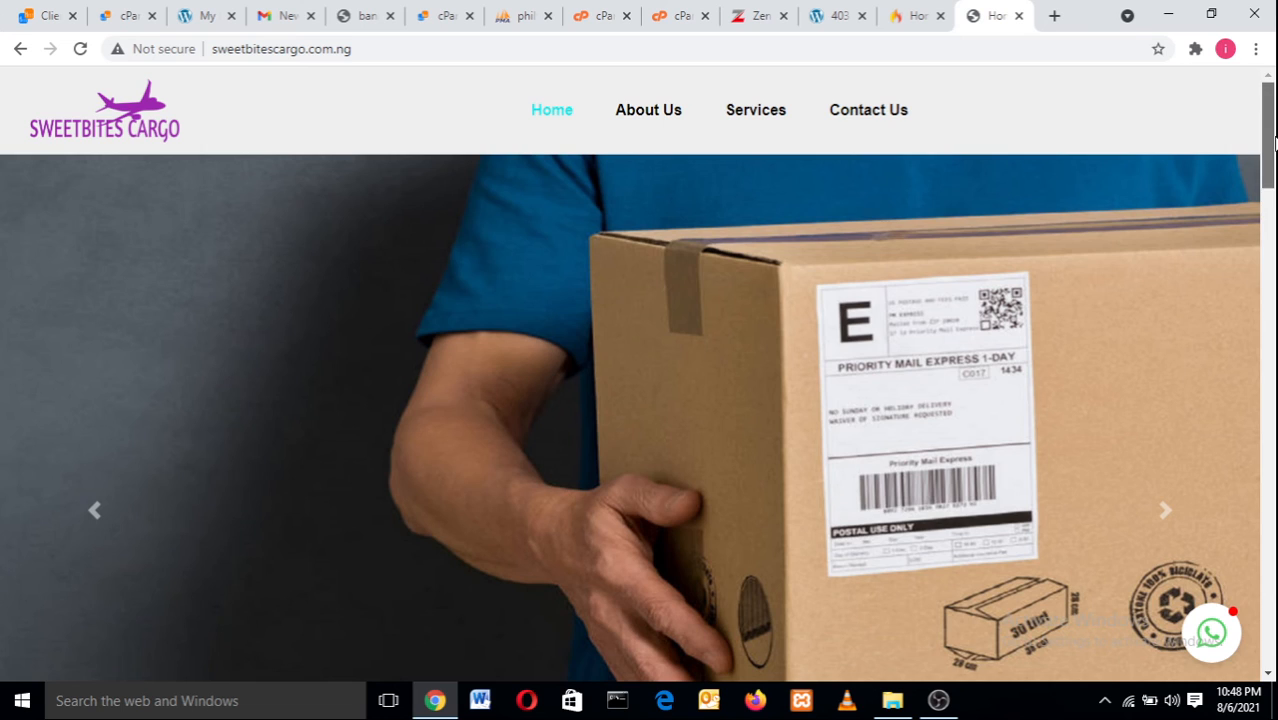
left_click_drag(1268, 140, 1254, 233)
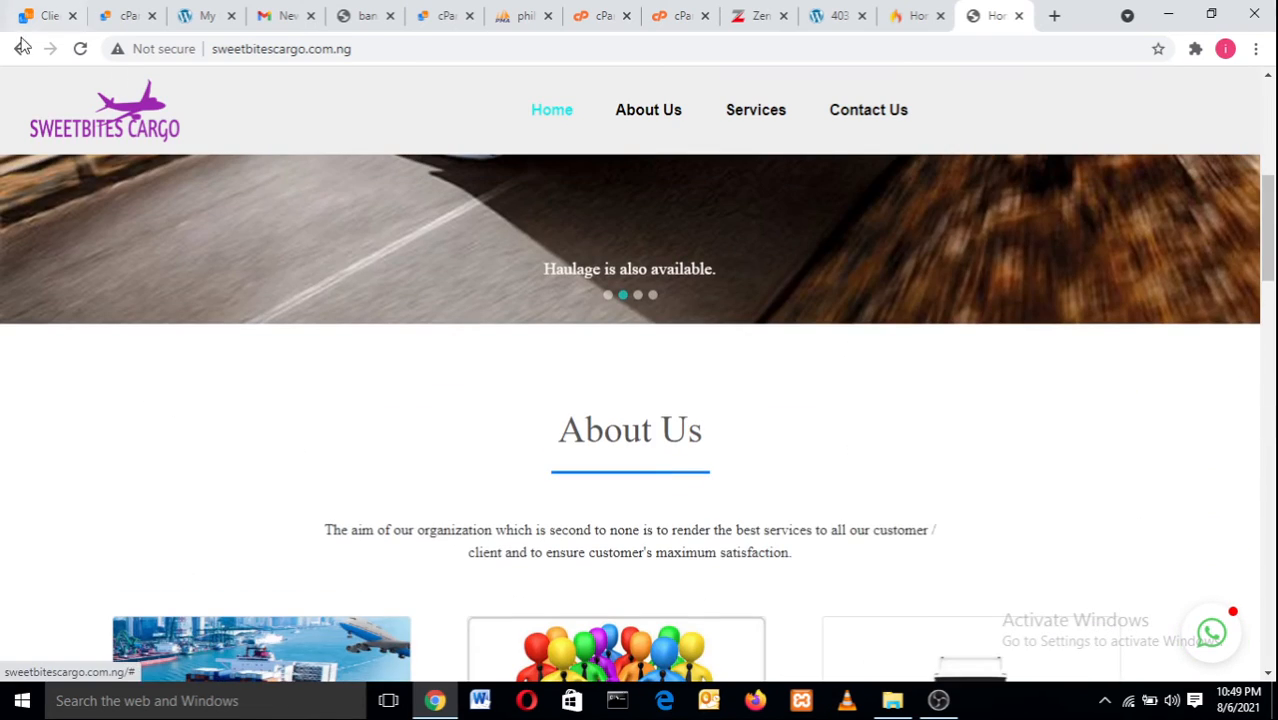
left_click(122, 50)
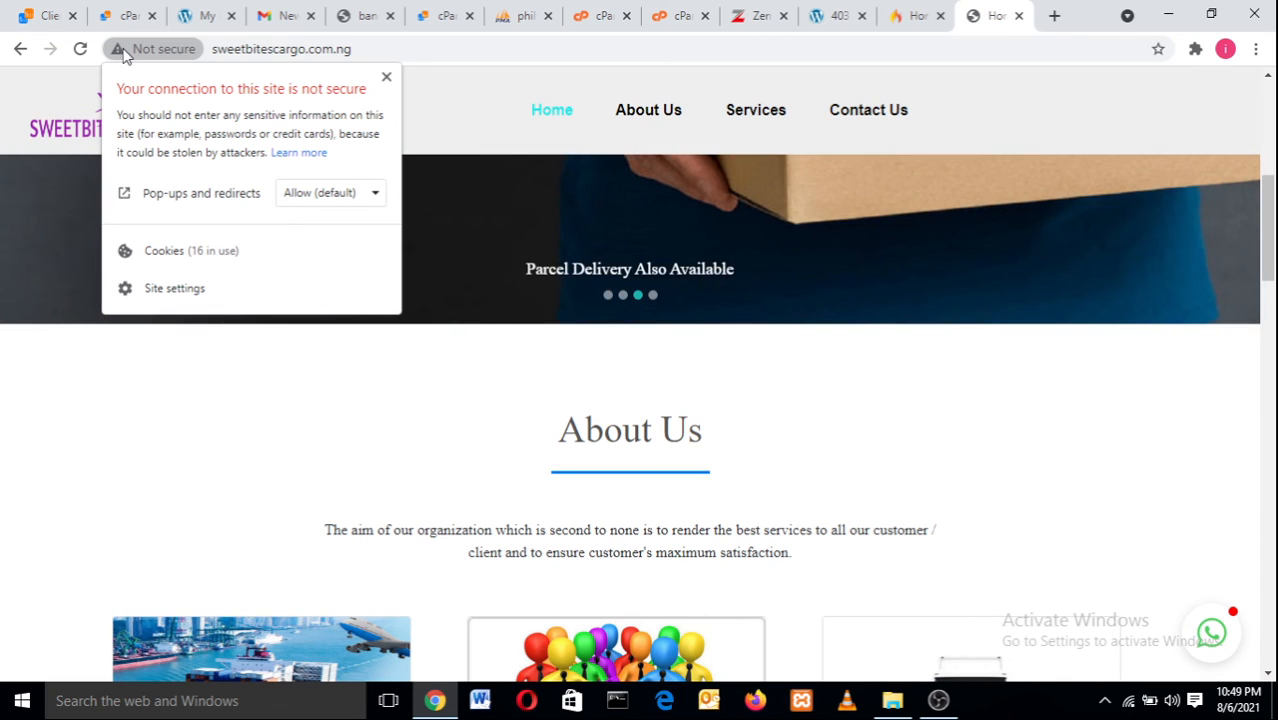
left_click(387, 78)
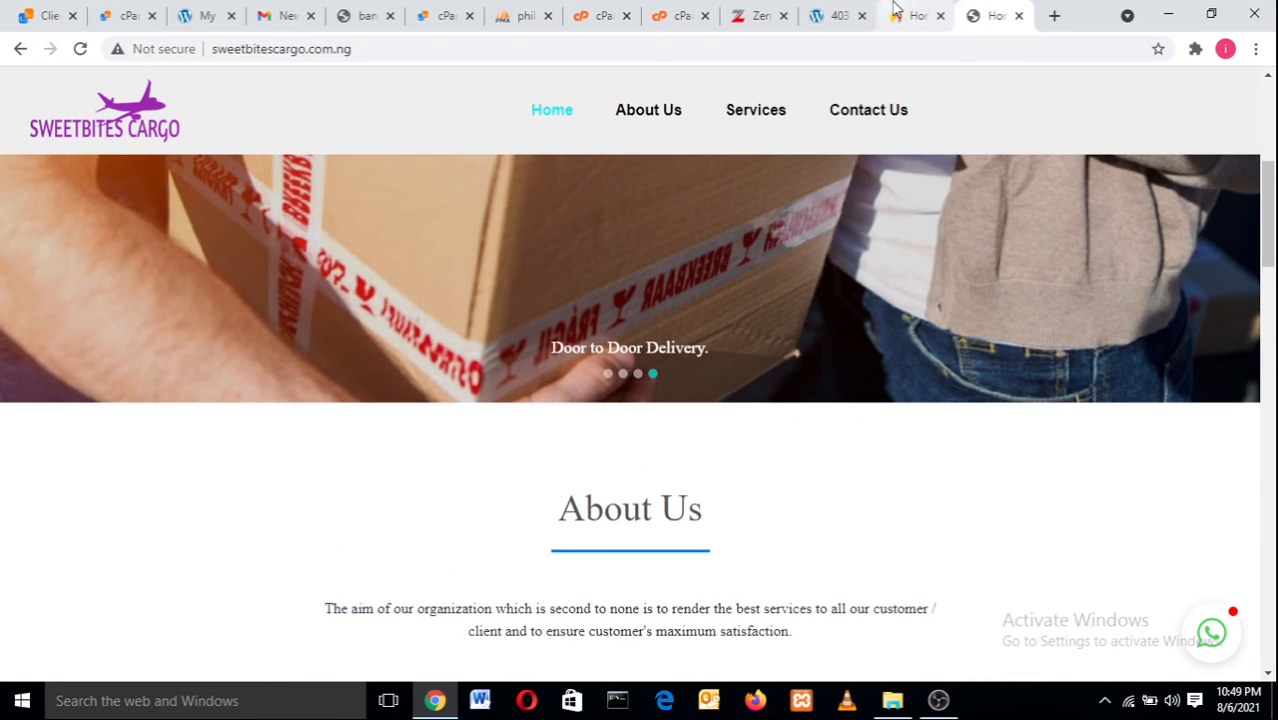
Check the hottestnews.com.ng tab's secure connection details.
left_click(912, 15)
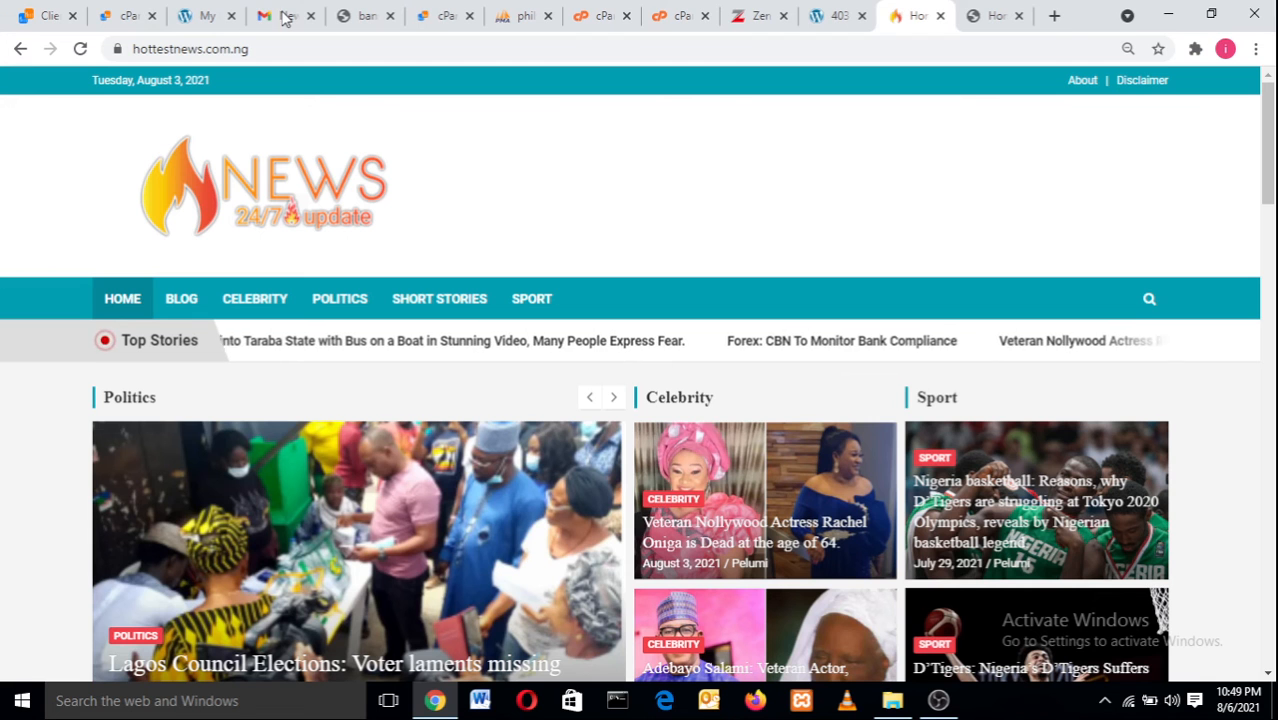
left_click(116, 50)
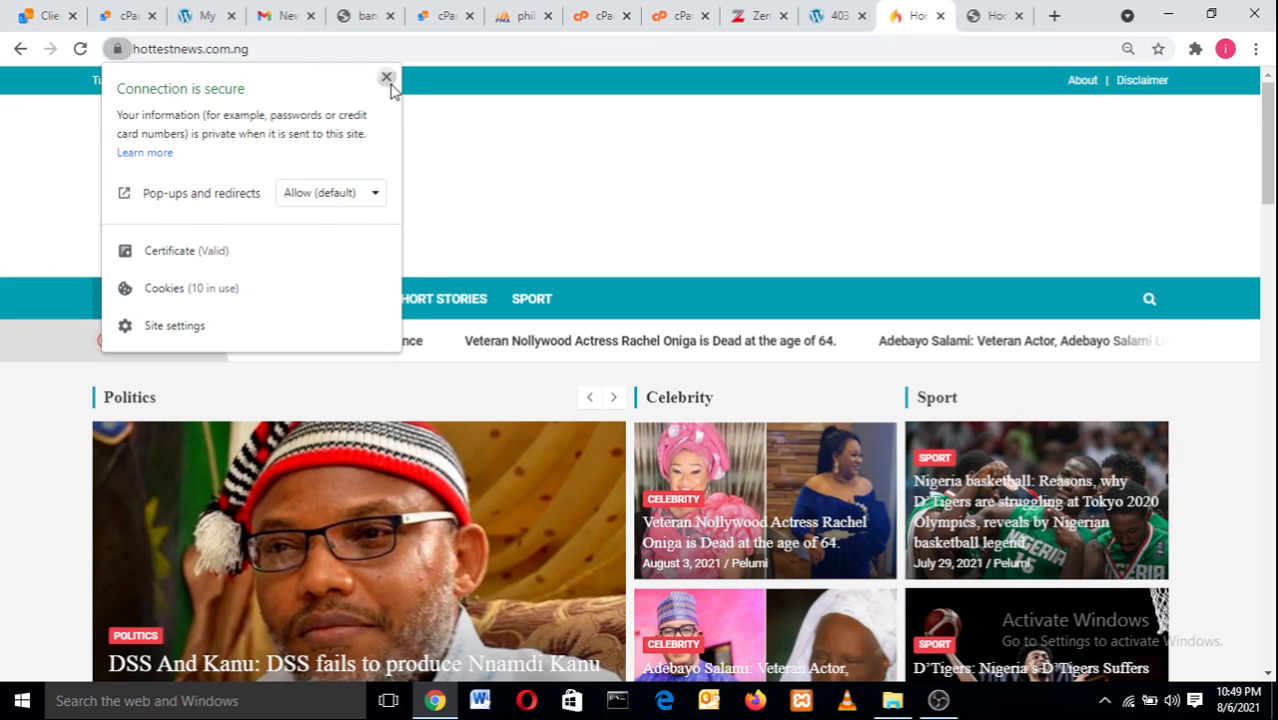
left_click(387, 78)
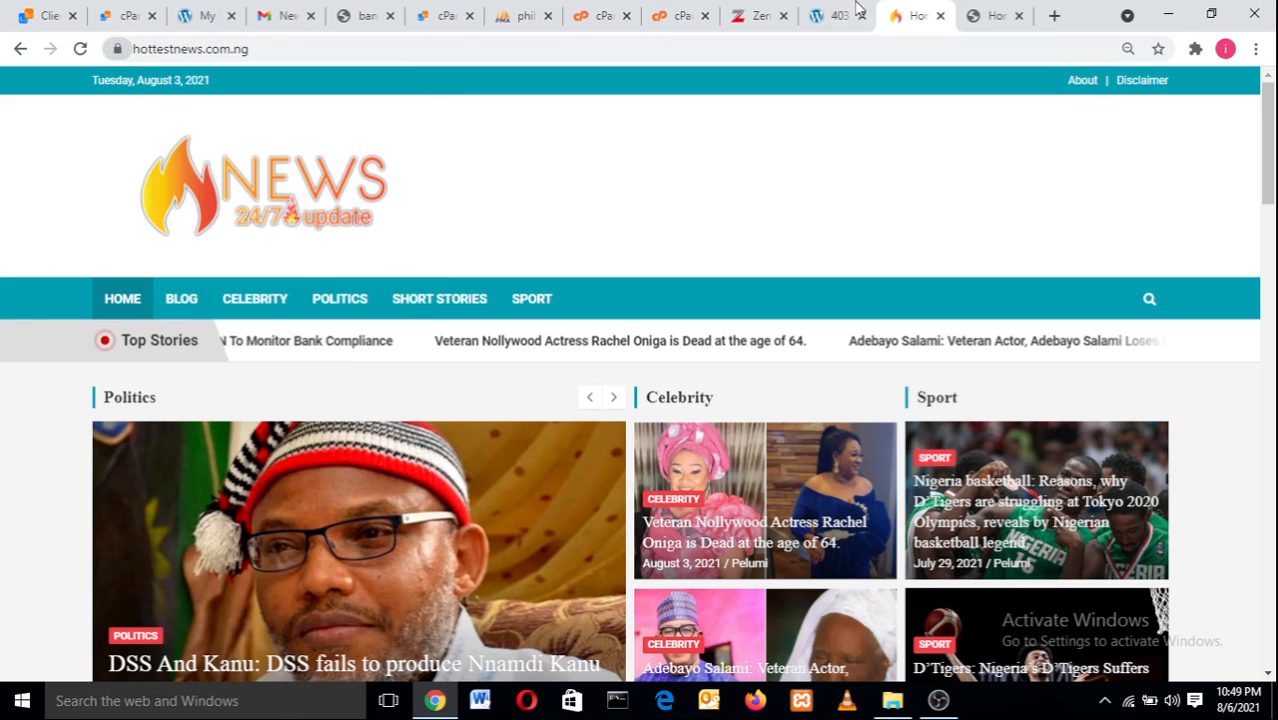
Return to the cPanel home tab and scroll down to the Security tools.
left_click(680, 14)
left_click(572, 12)
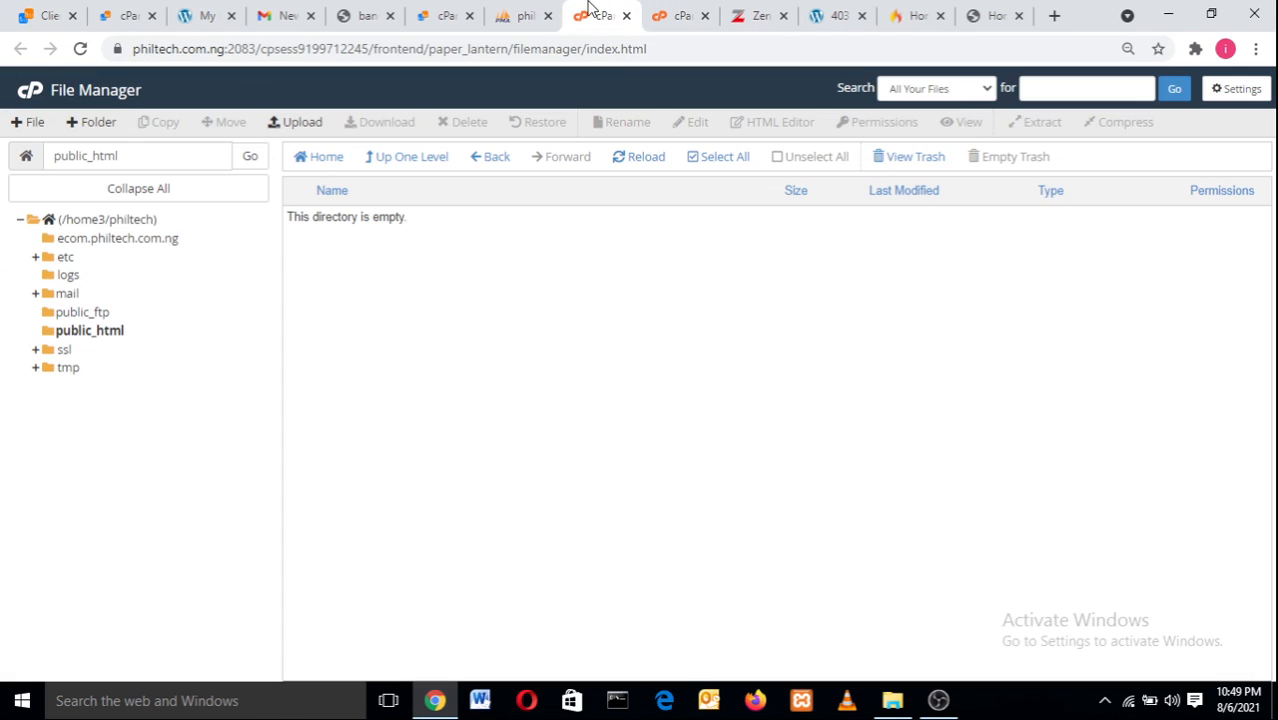
left_click(442, 13)
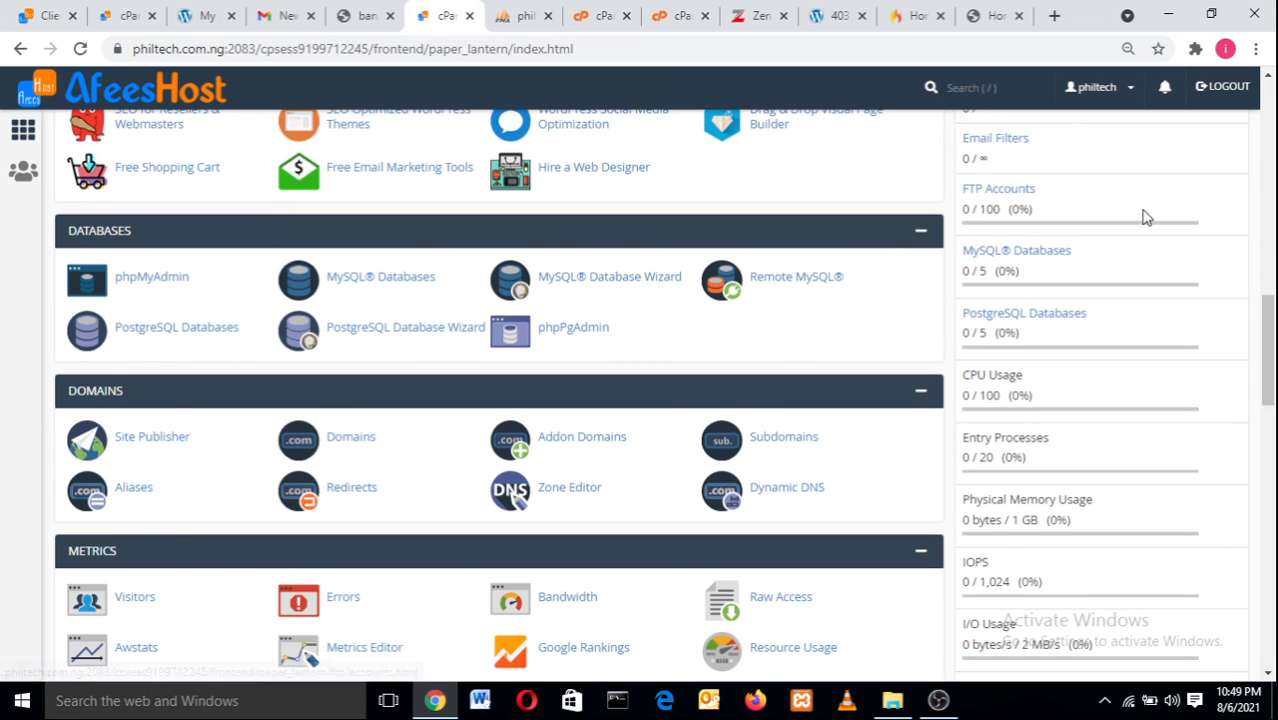
left_click_drag(1262, 355, 1268, 428)
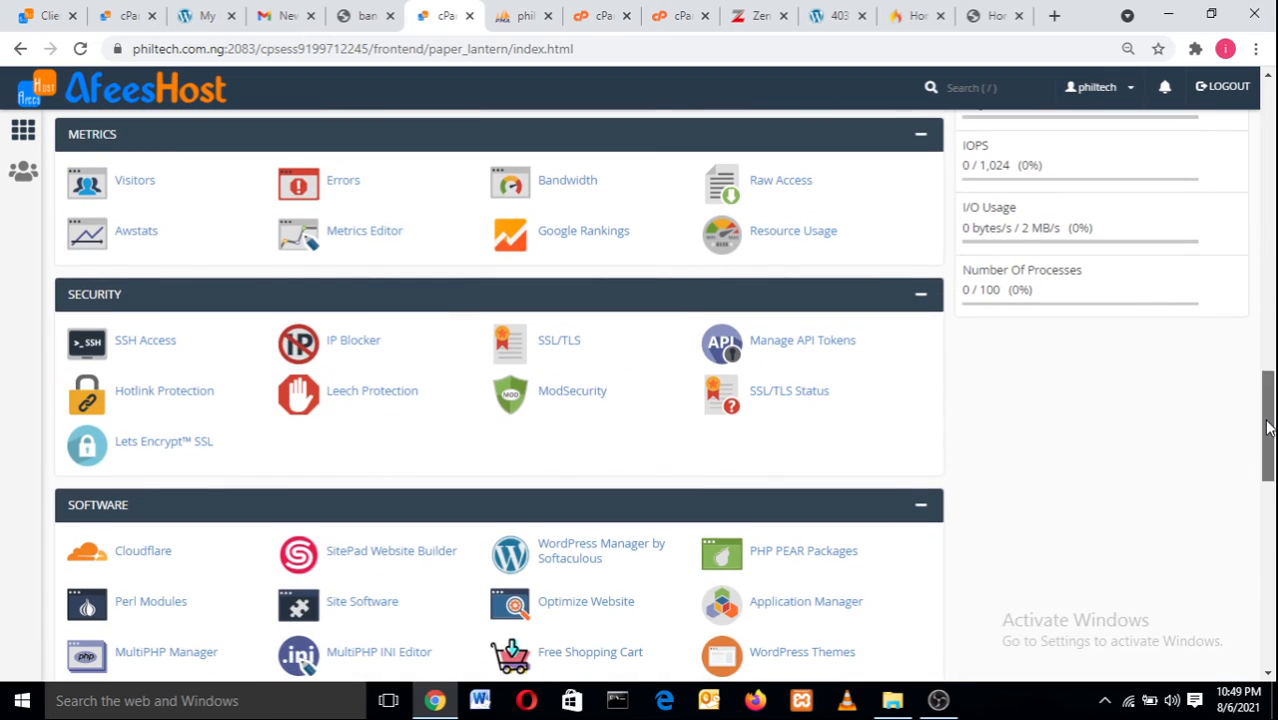
Issue a Let's Encrypt certificate for company.philtech.com.ng, which fails with DNS NXDOMAIN.
left_click(160, 444)
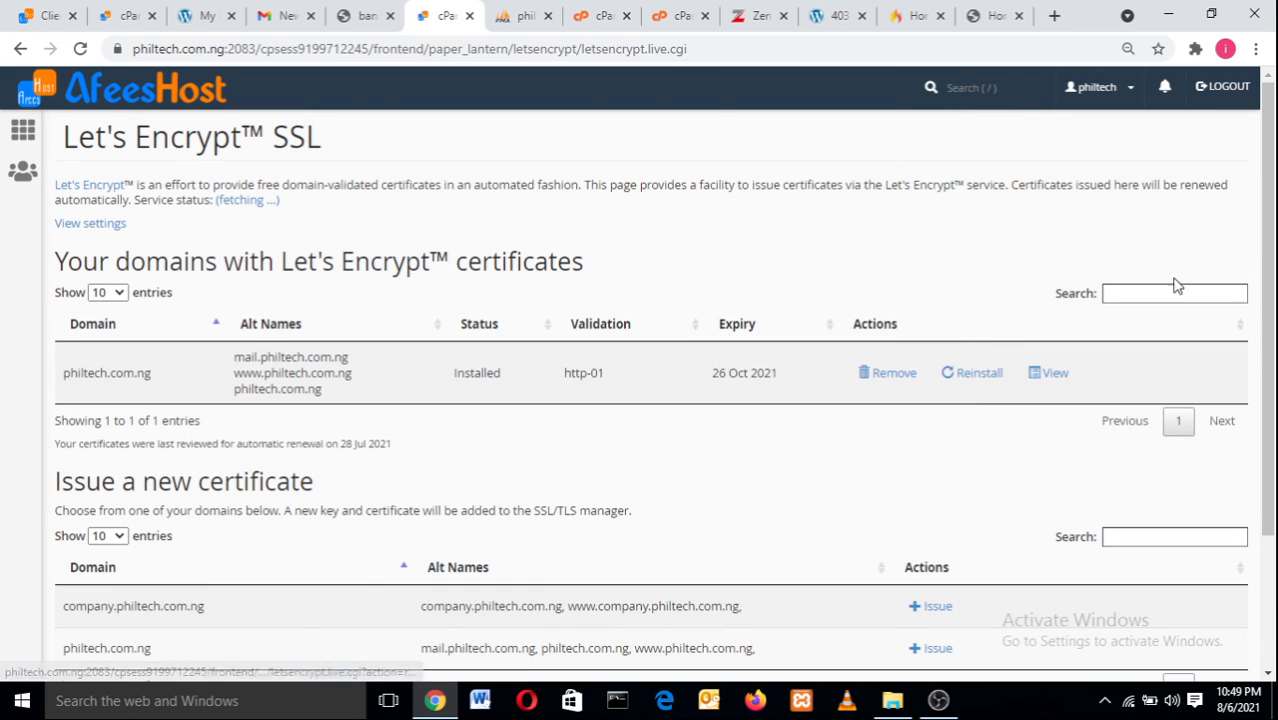
left_click_drag(1266, 312, 1266, 445)
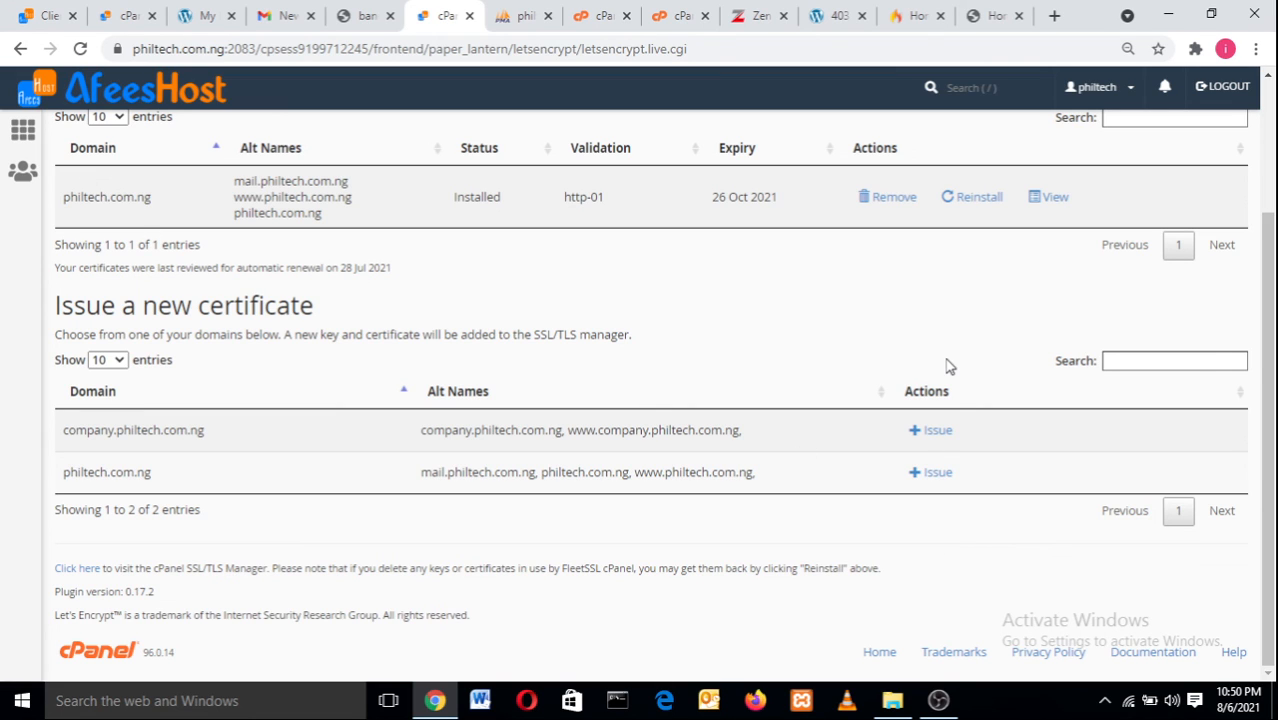
left_click(926, 438)
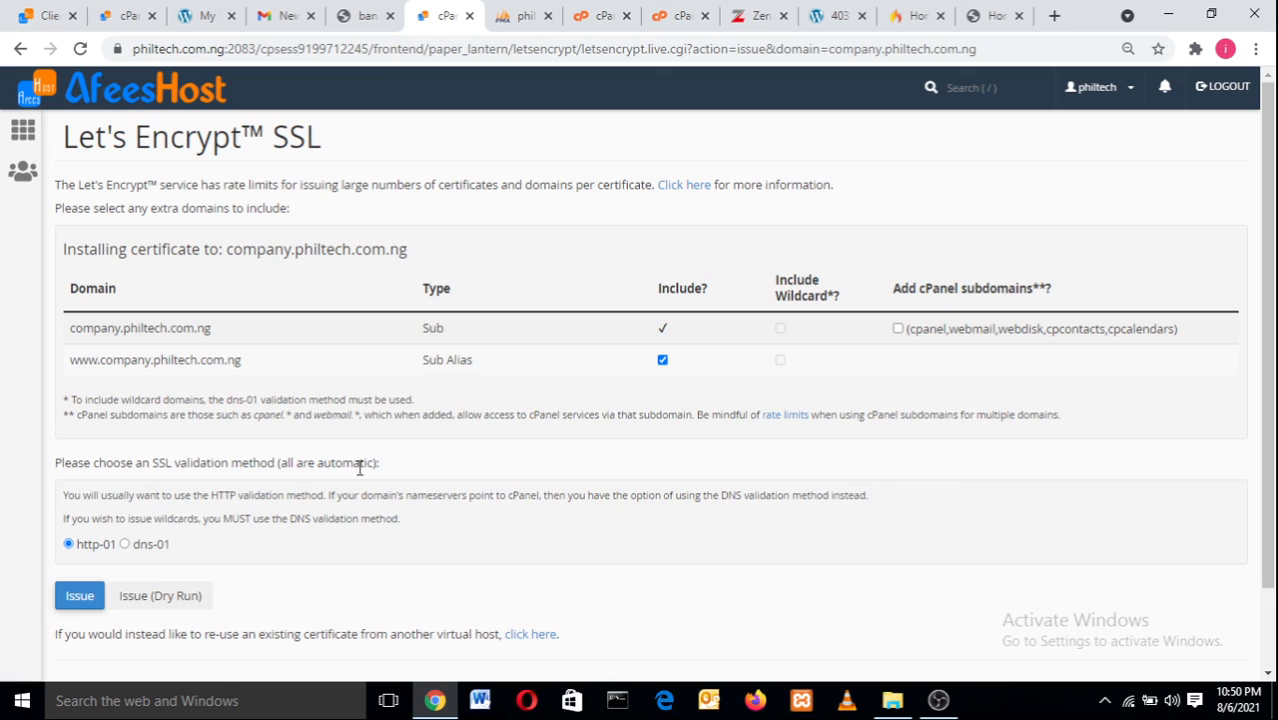
left_click(82, 598)
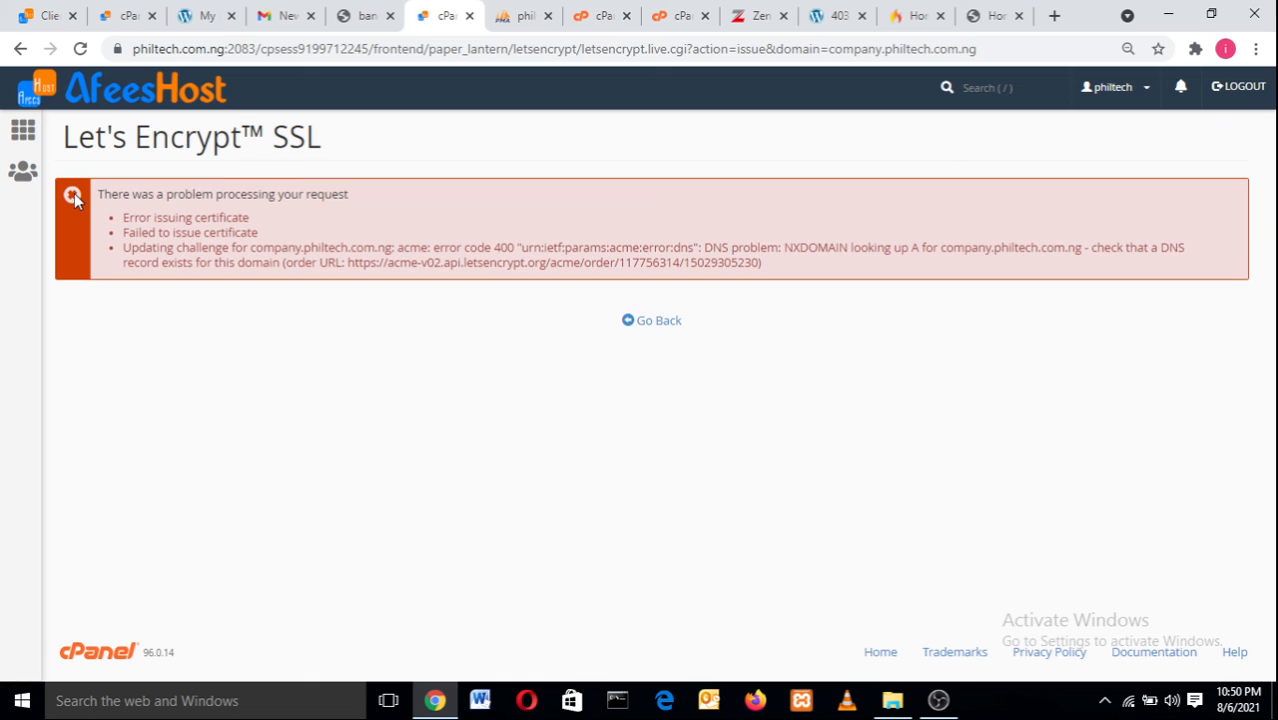
Copy company.philtech.com.ng and load it in a new tab, which can't be reached (NXDOMAIN).
left_click(22, 50)
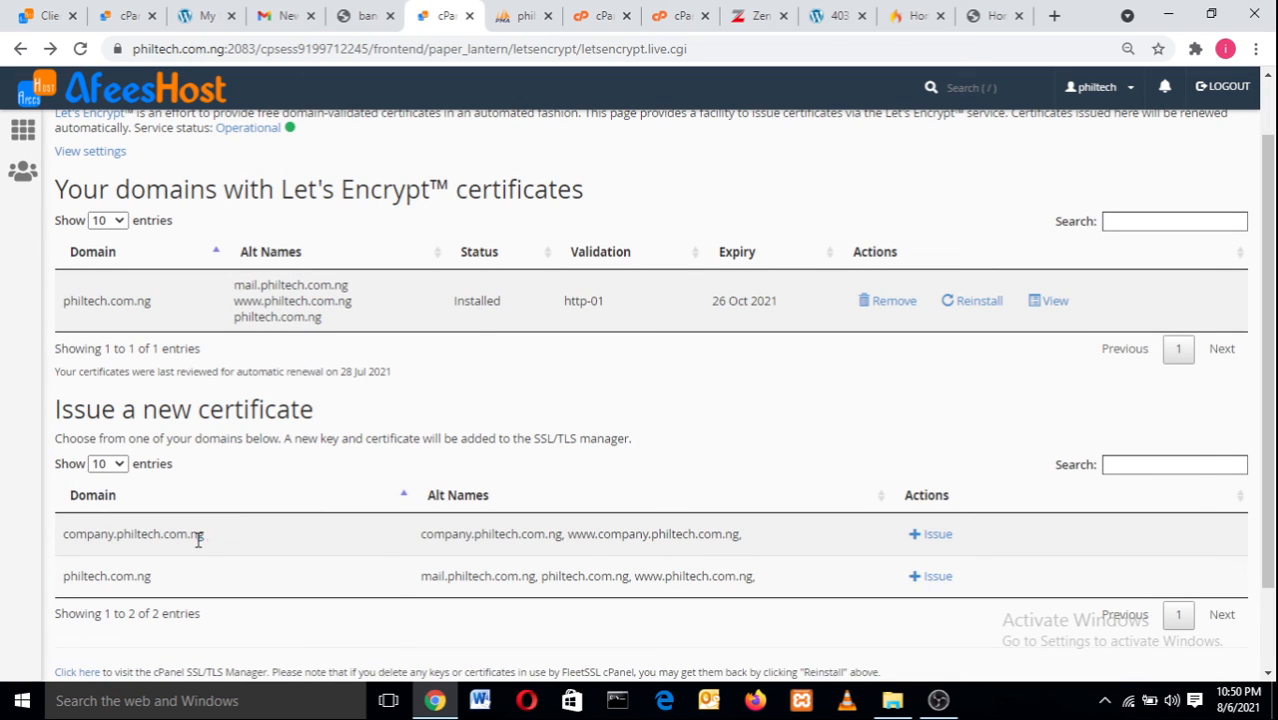
left_click_drag(198, 540, 65, 532)
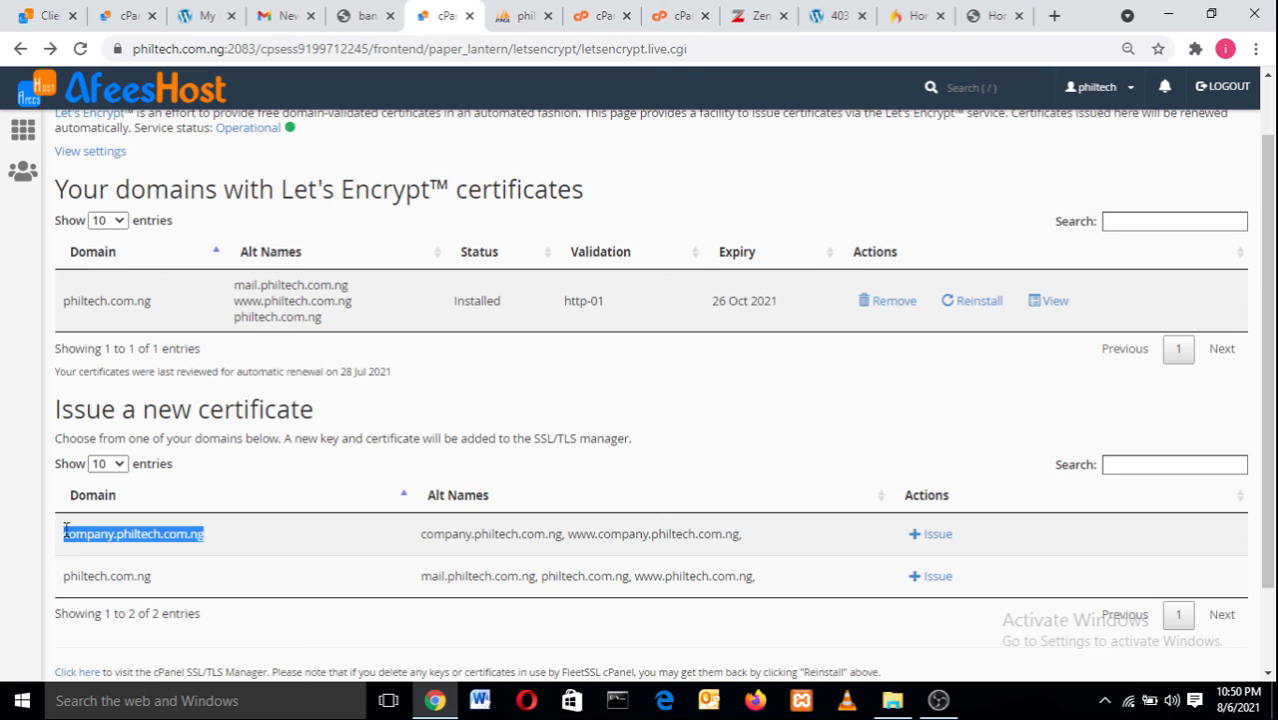
right_click(76, 534)
left_click(106, 546)
left_click(1054, 16)
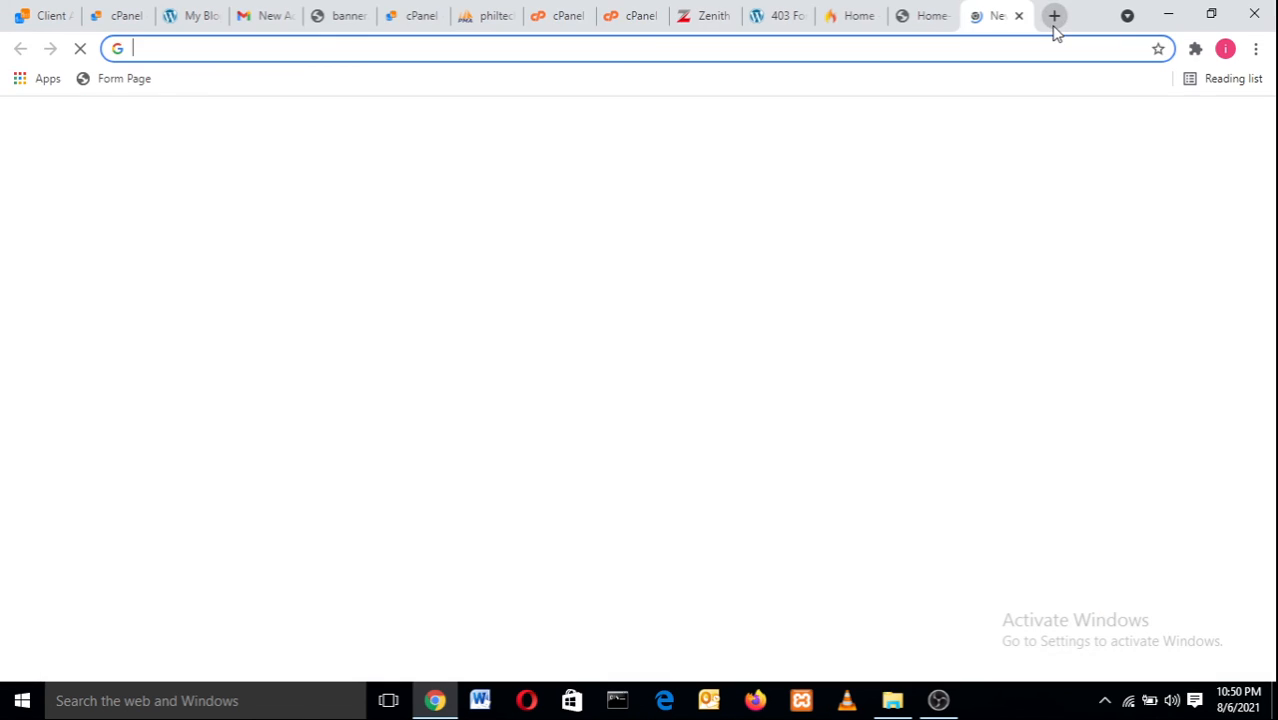
key("ctrl+v")
key("Return")
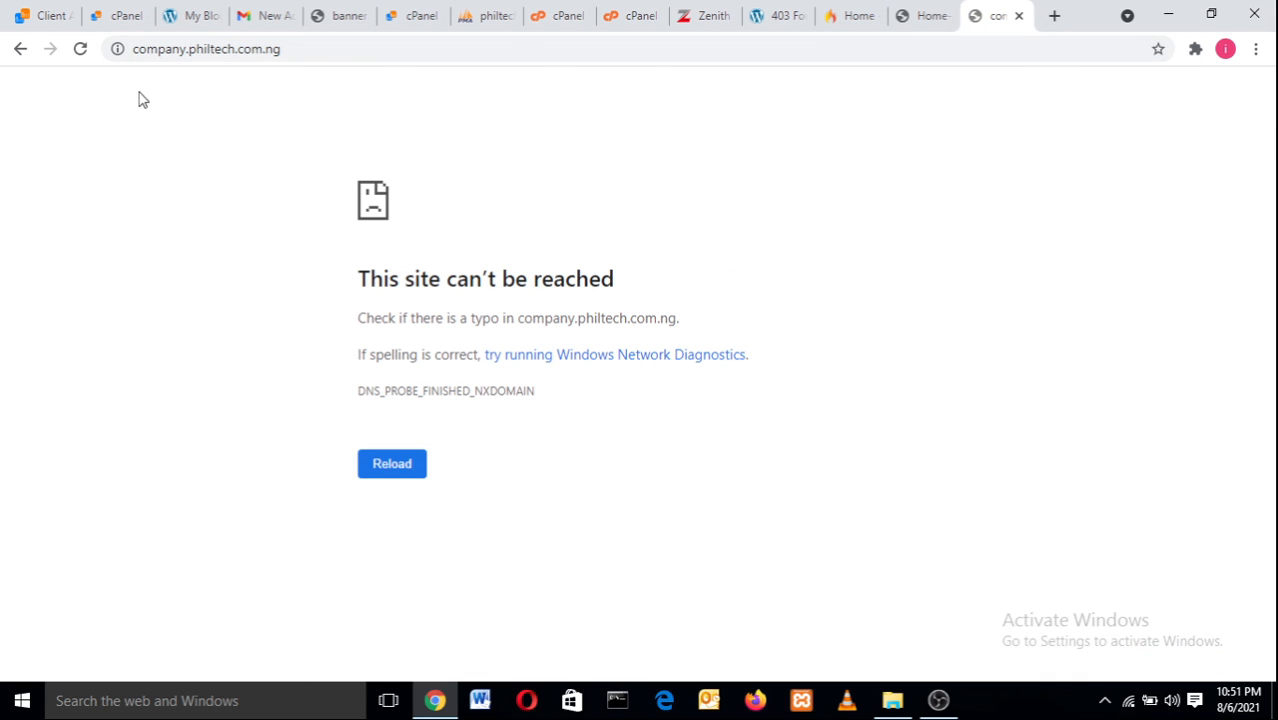
left_click(117, 49)
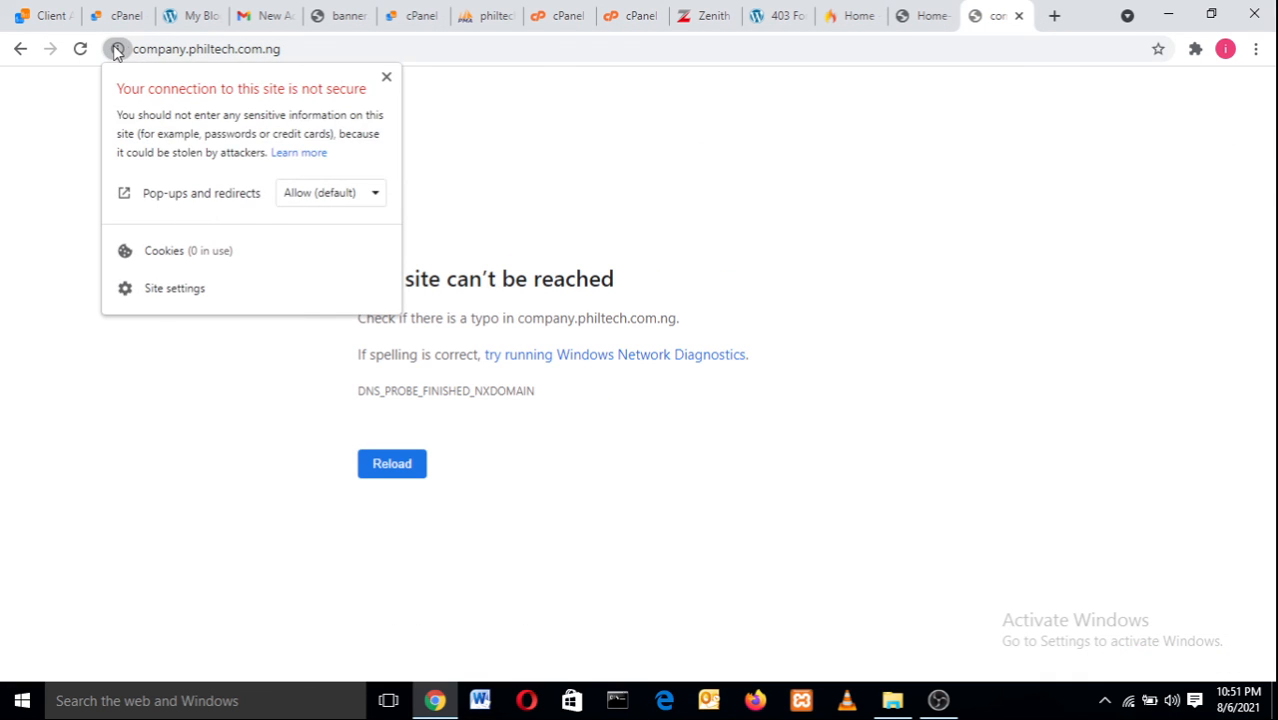
Cycle through the open tabs back to the Let's Encrypt domain list.
left_click(938, 16)
left_click(850, 15)
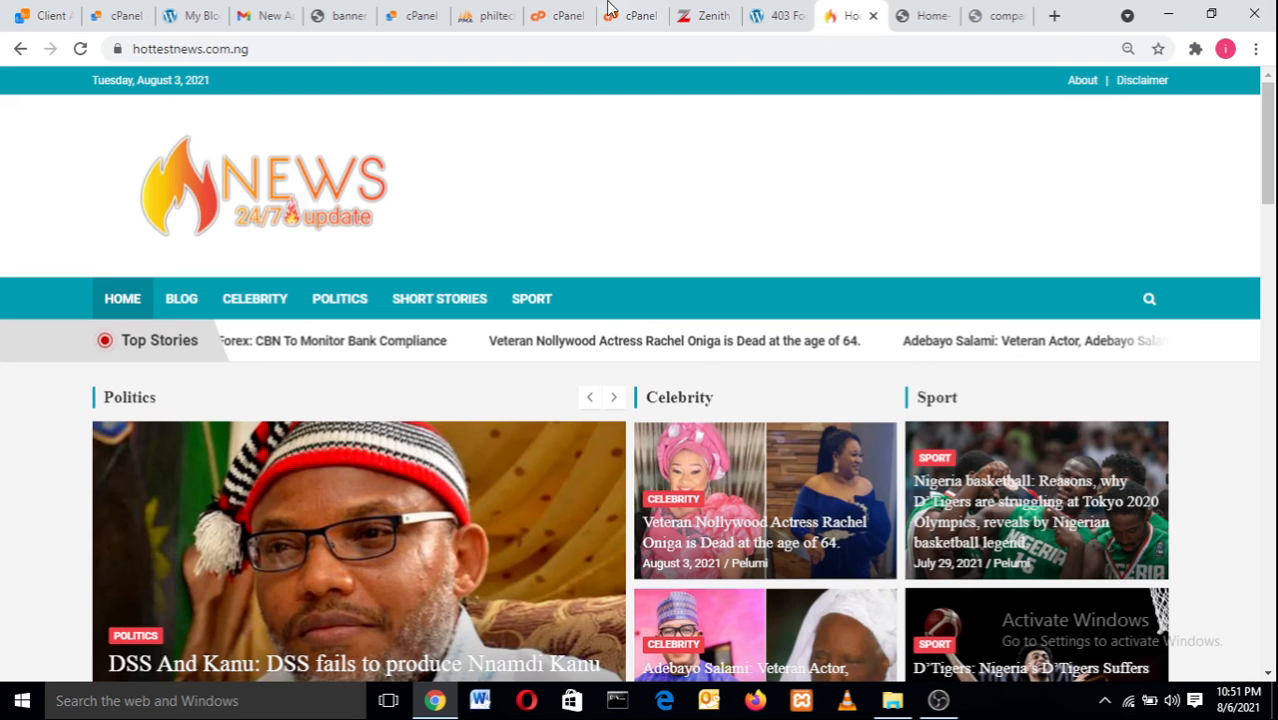
left_click(575, 13)
left_click(630, 15)
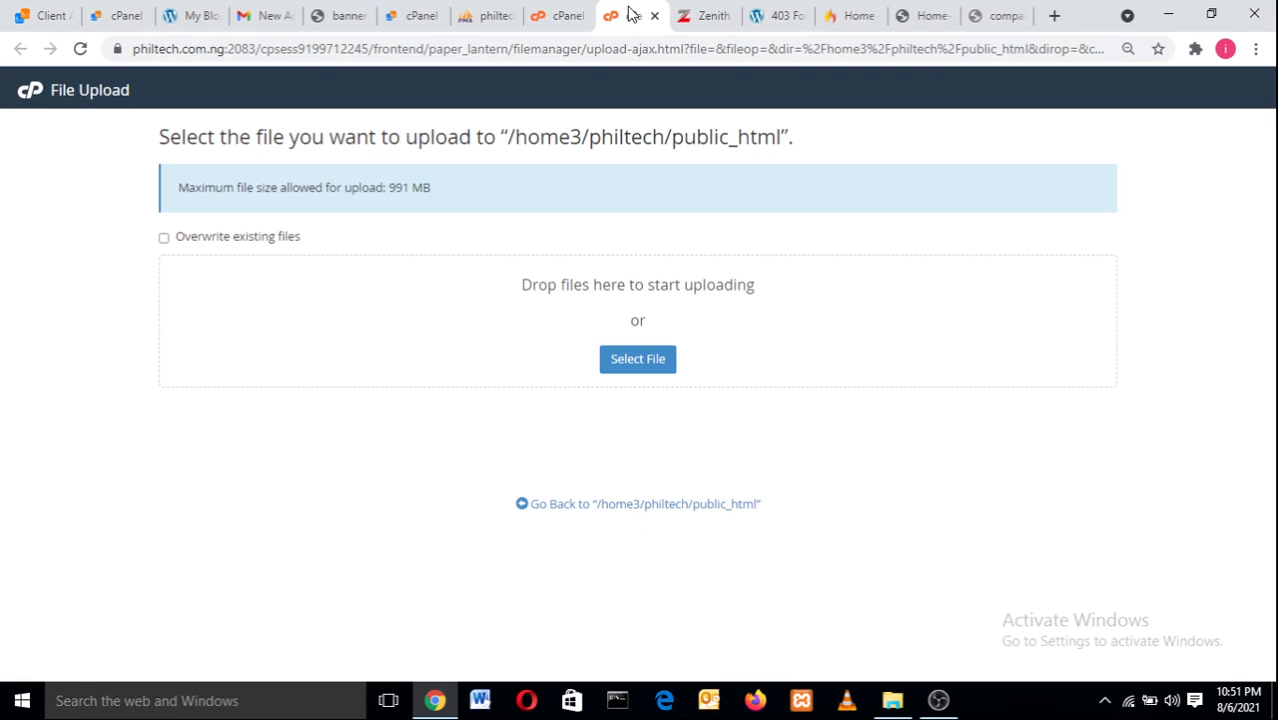
left_click(415, 12)
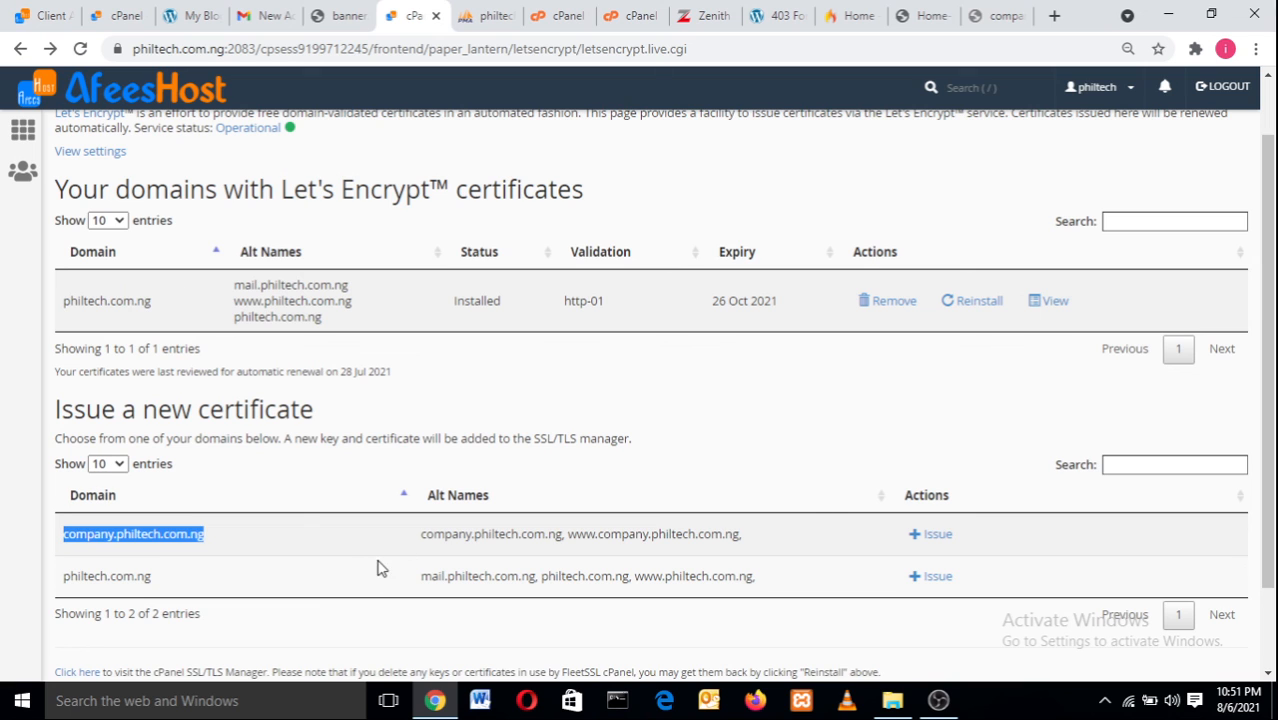
Reissue the company.philtech.com.ng certificate with cPanel subdomains added (fails on www), then return home.
left_click(938, 537)
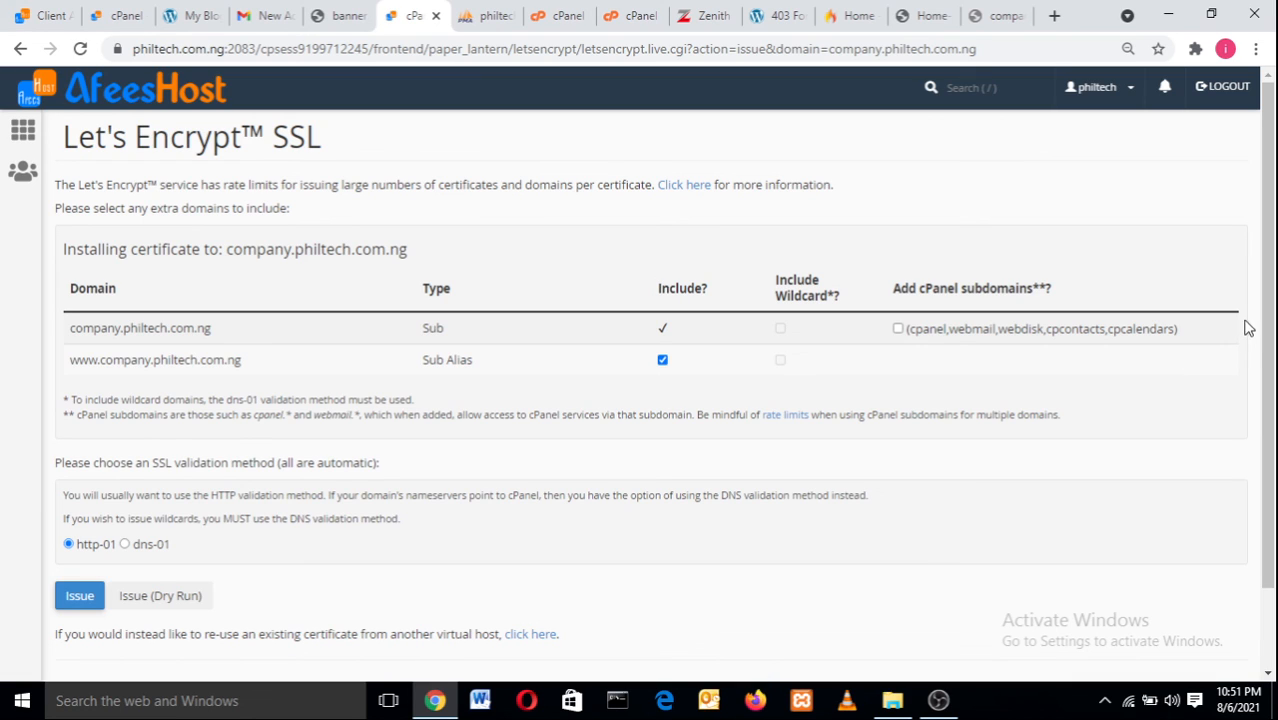
left_click(898, 328)
scroll(1274, 289, "down", 1)
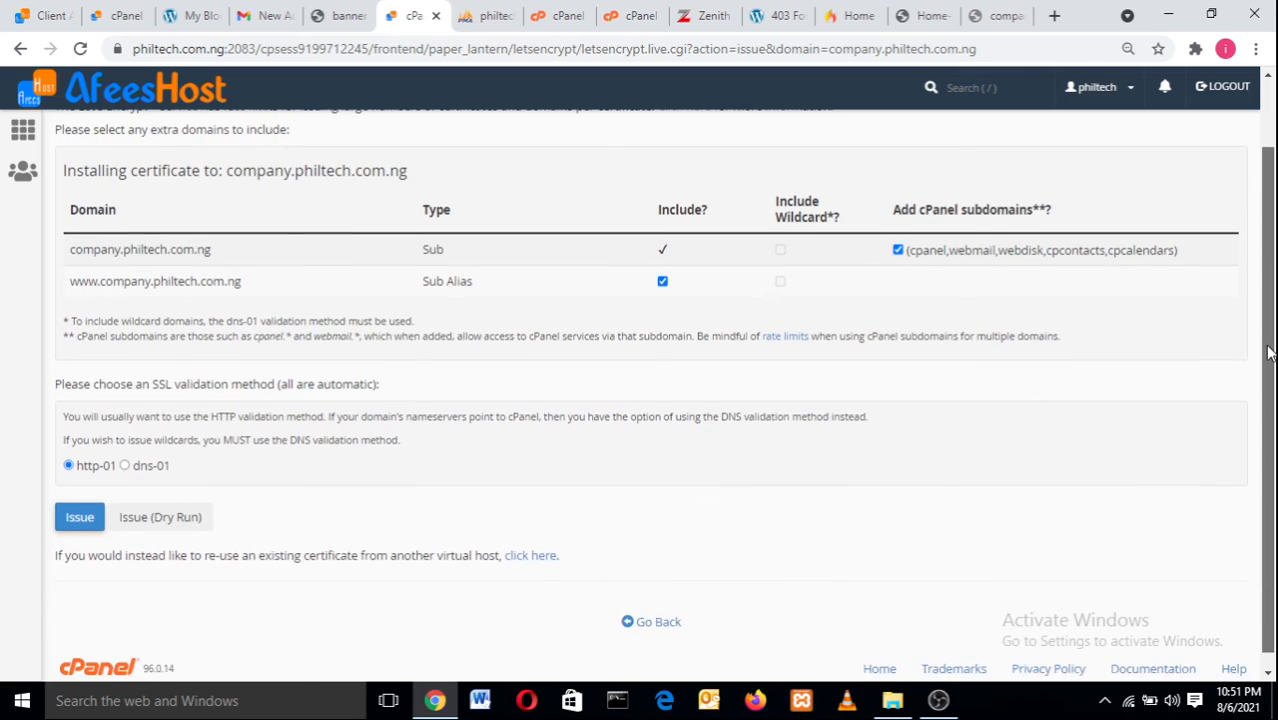
left_click(81, 507)
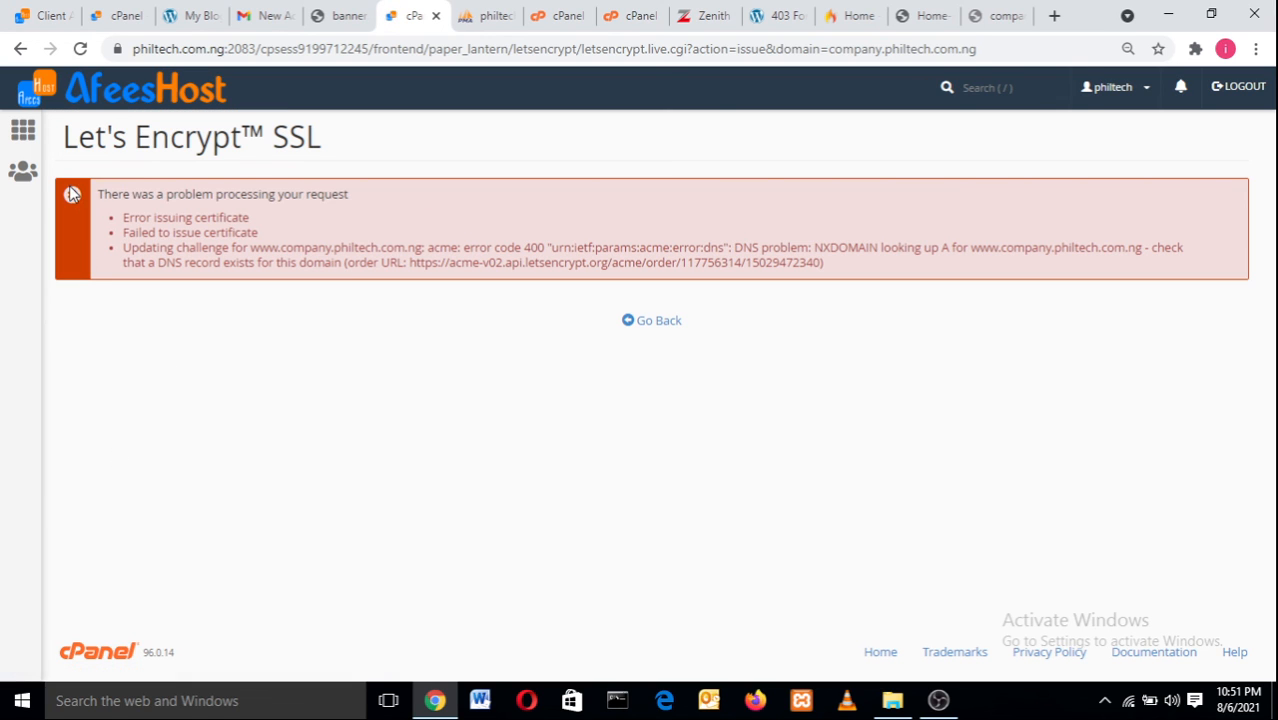
left_click(22, 130)
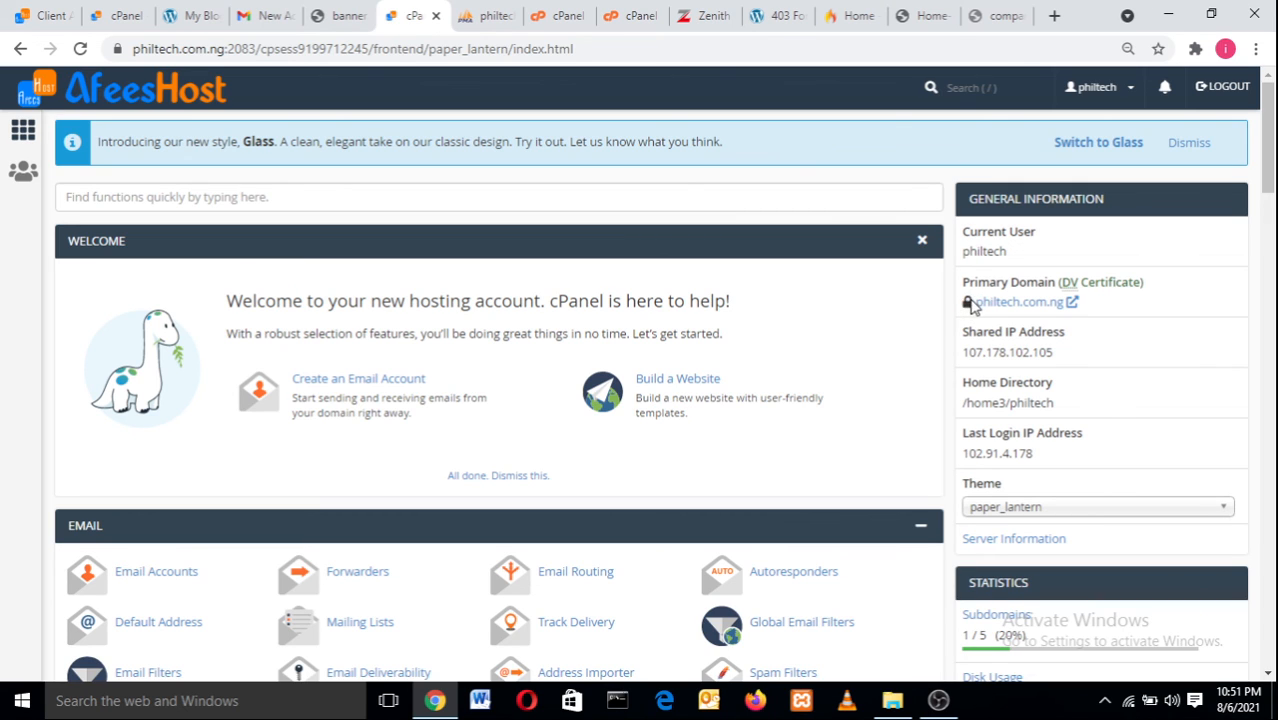
left_click_drag(953, 304, 970, 302)
left_click(951, 312)
left_click(118, 49)
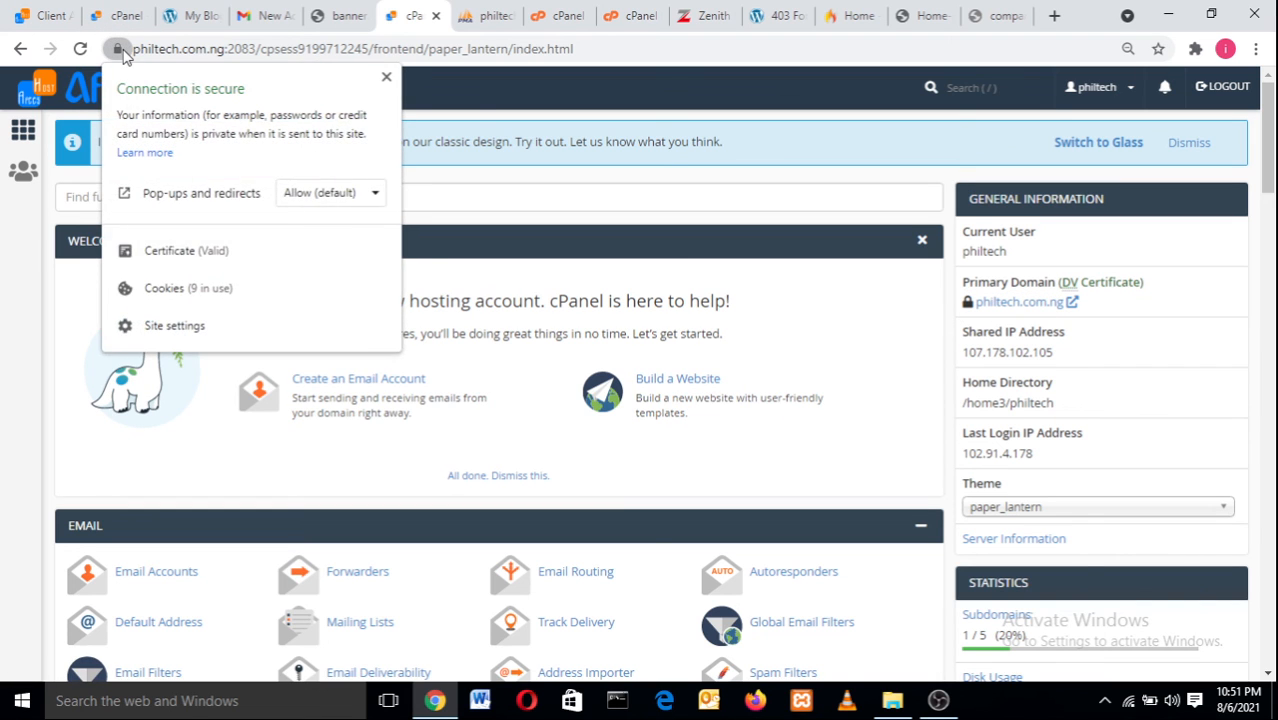
left_click(124, 52)
left_click(1275, 345)
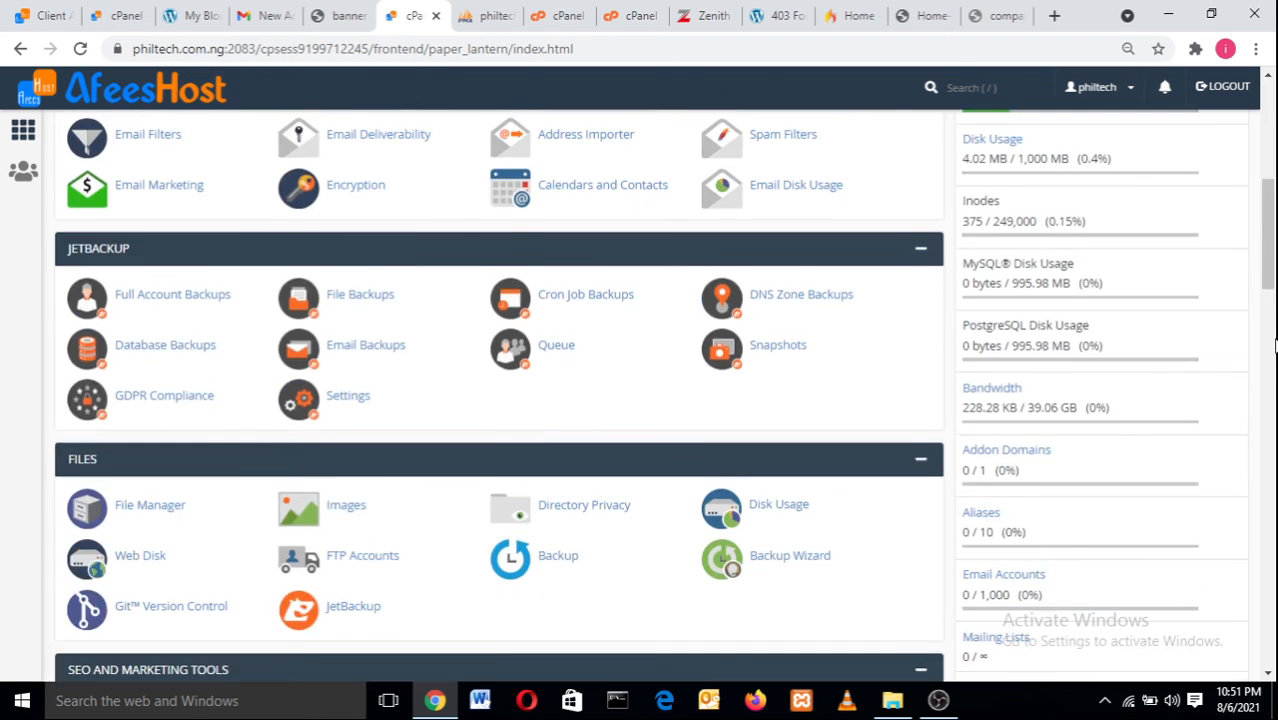
left_click(1275, 400)
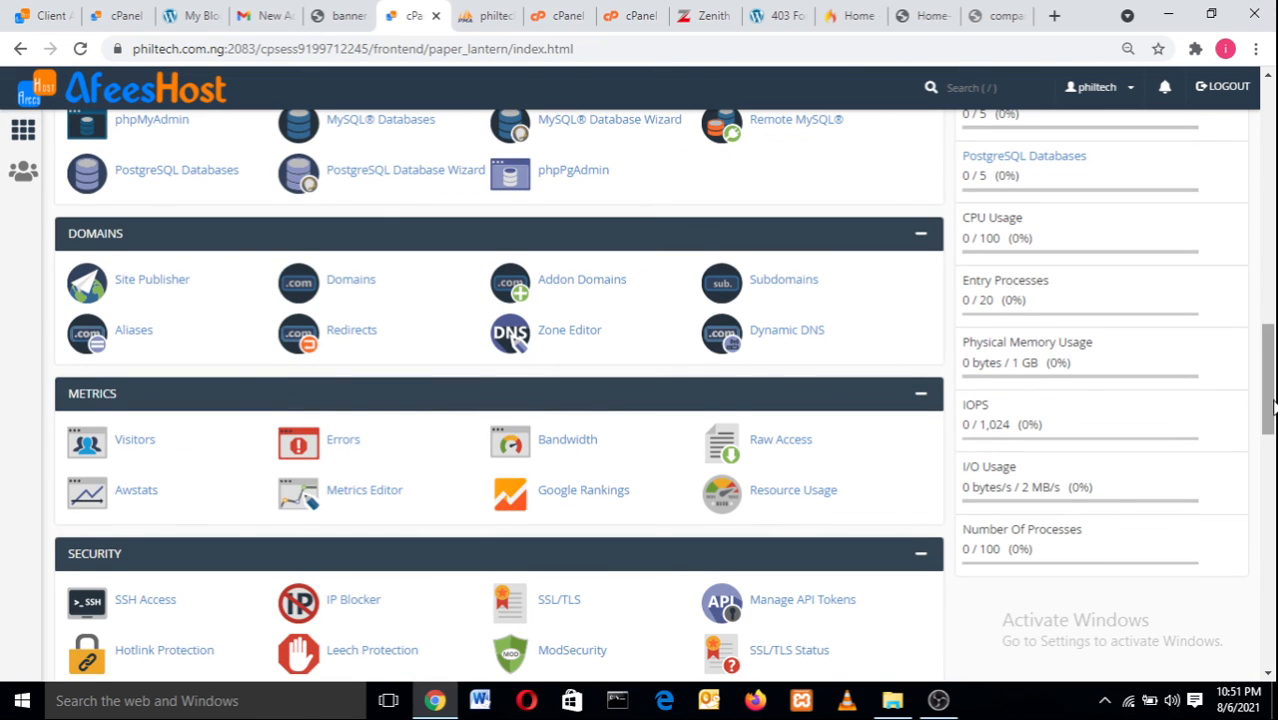
left_click_drag(1275, 400, 1274, 494)
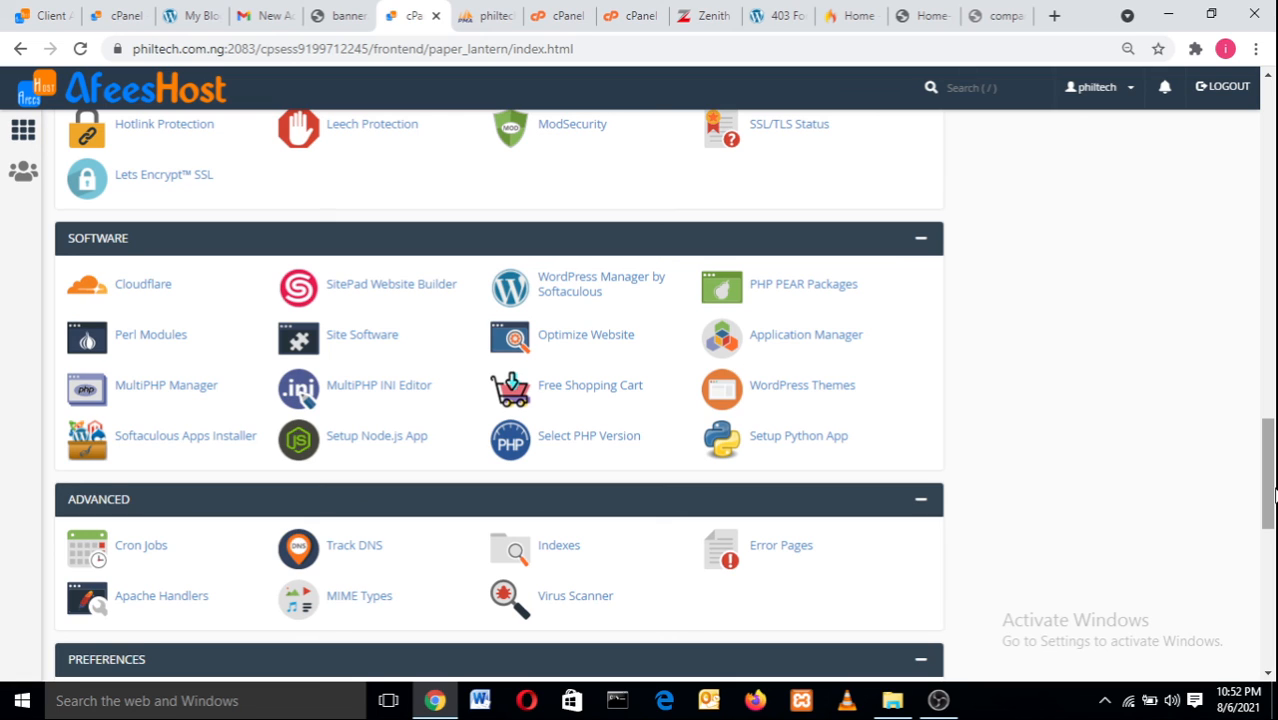
left_click_drag(1274, 494, 1274, 405)
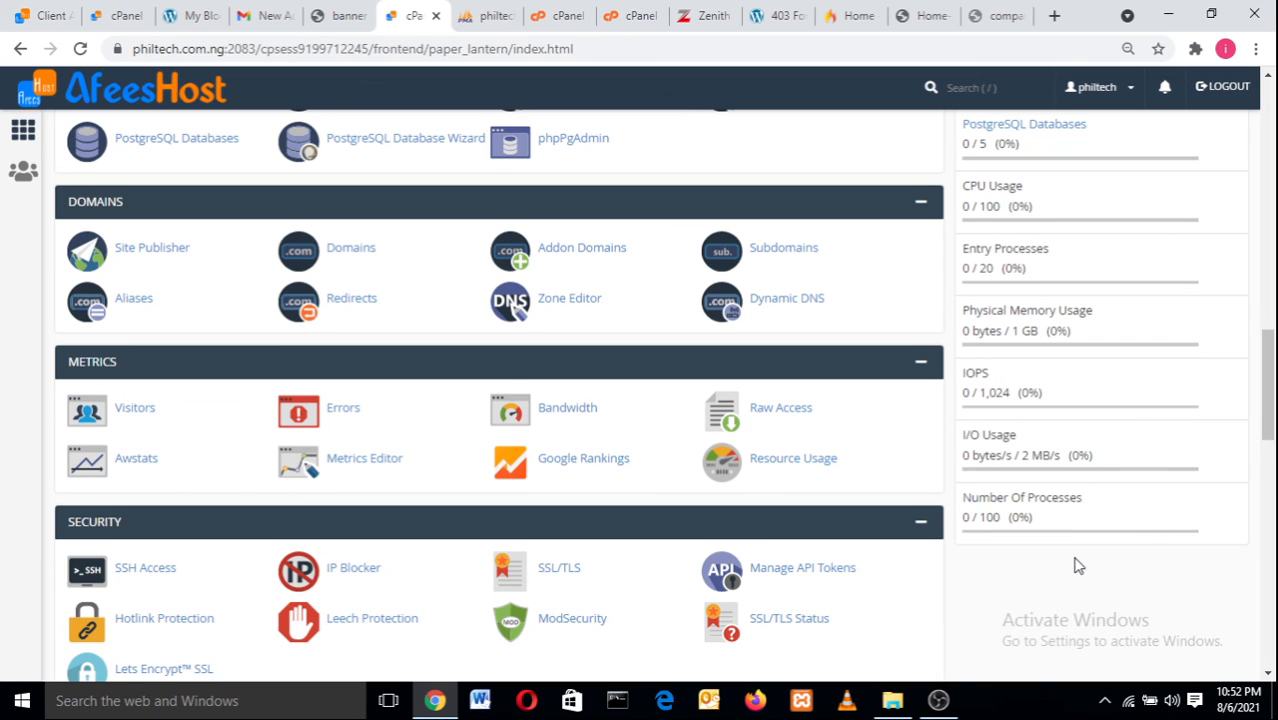
mouse_move(938, 700)
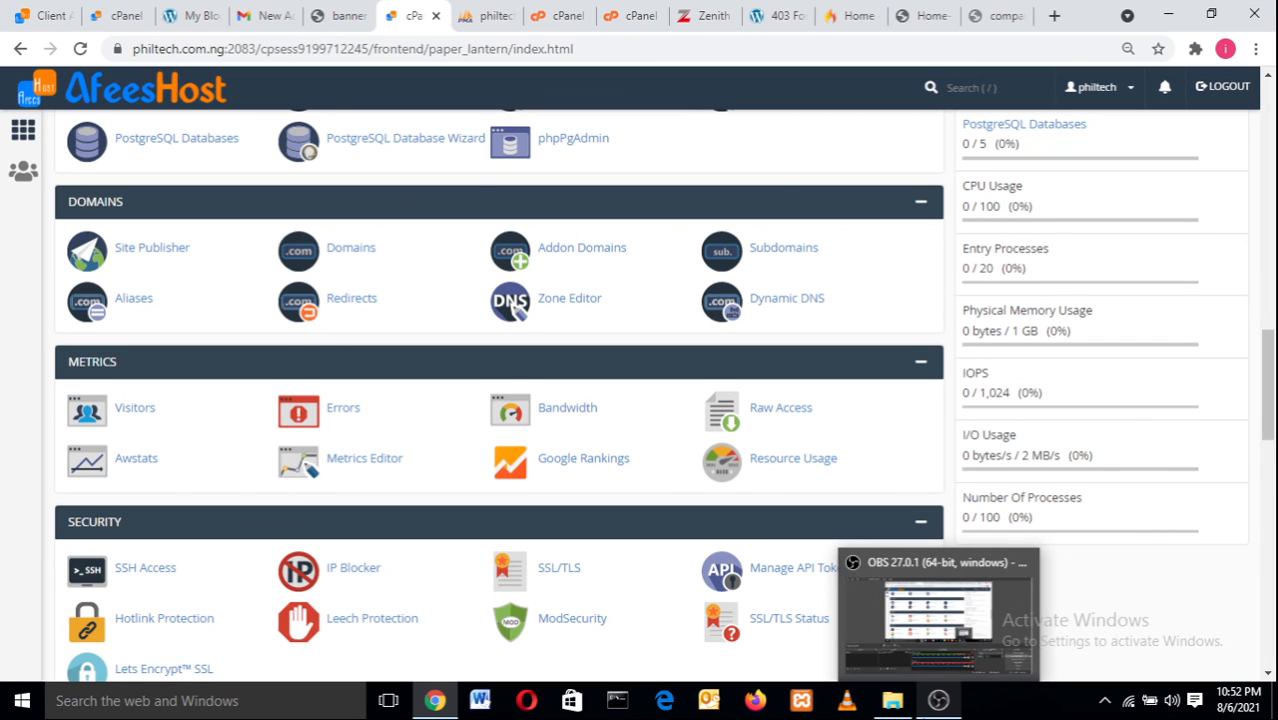